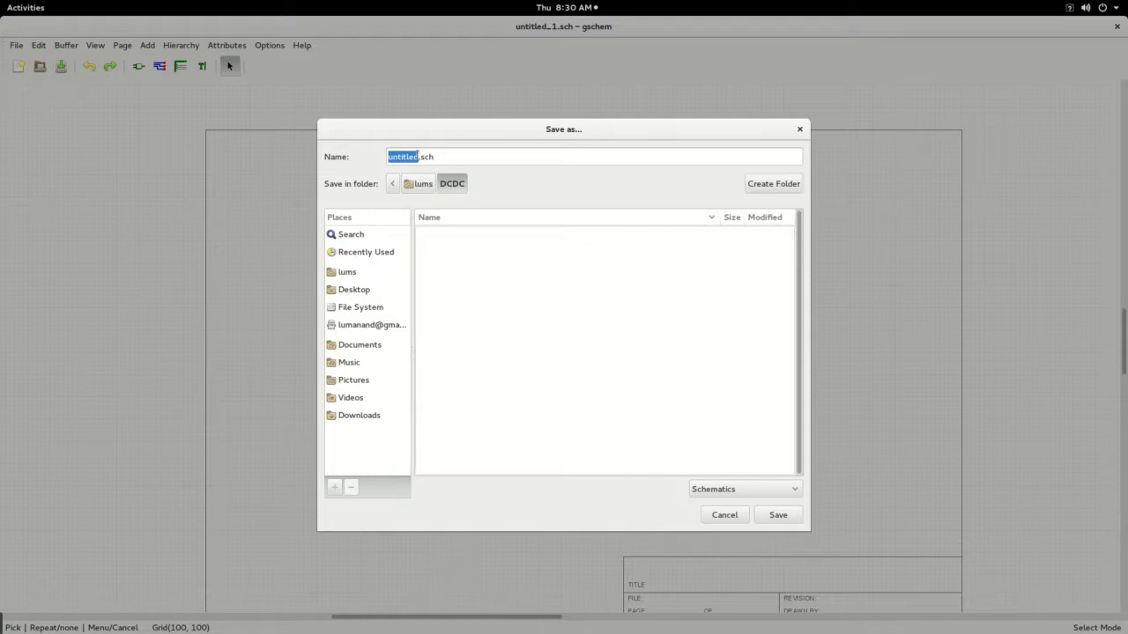
Save the schematic as buck.sch in the DCDC folder.
key("BackSpace")
key("BackSpace")
key("BackSpace")
key("BackSpace")
key("BackSpace")
key("BackSpace")
key("BackSpace")
key("BackSpace")
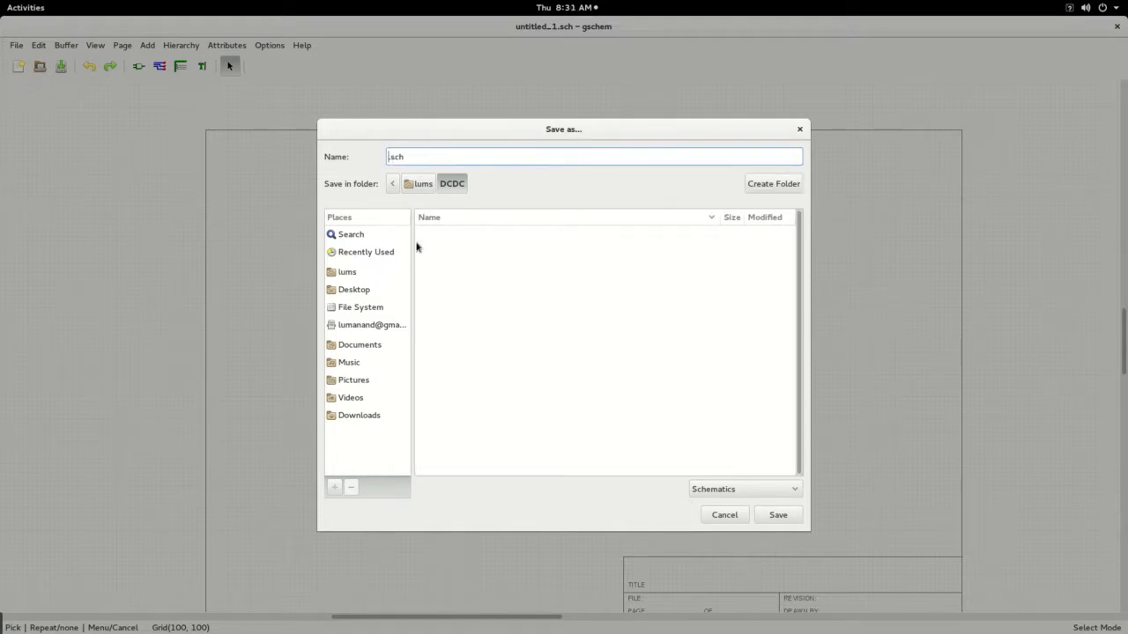
type("buck")
left_click(775, 516)
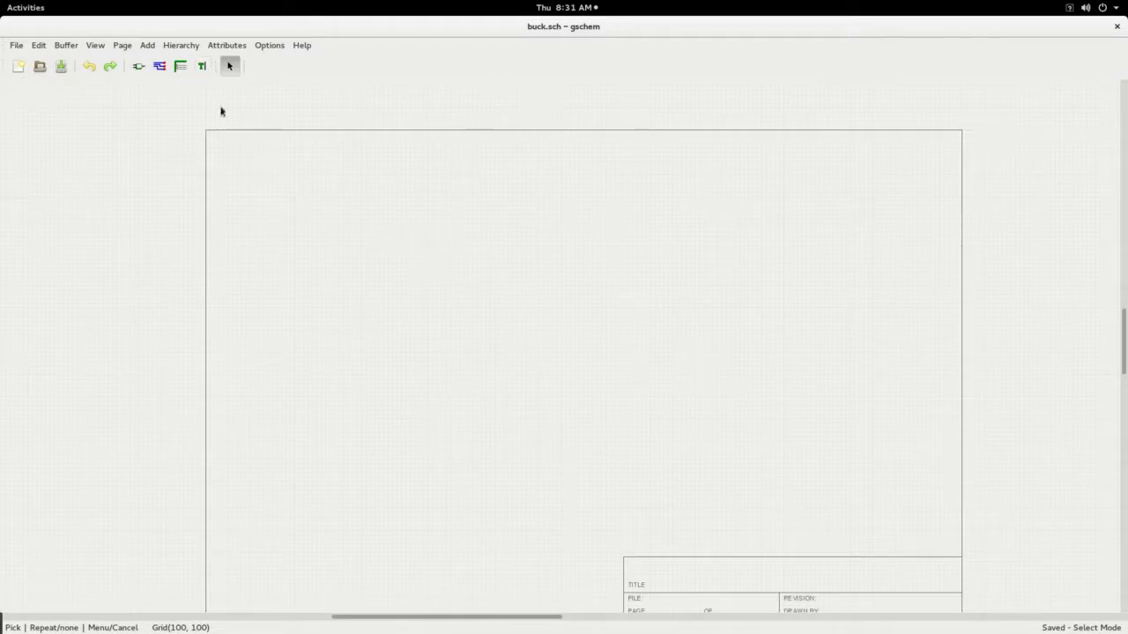
Place a C1.sym capacitor from the acomps library in the right half of the empty drawing frame.
left_click(138, 67)
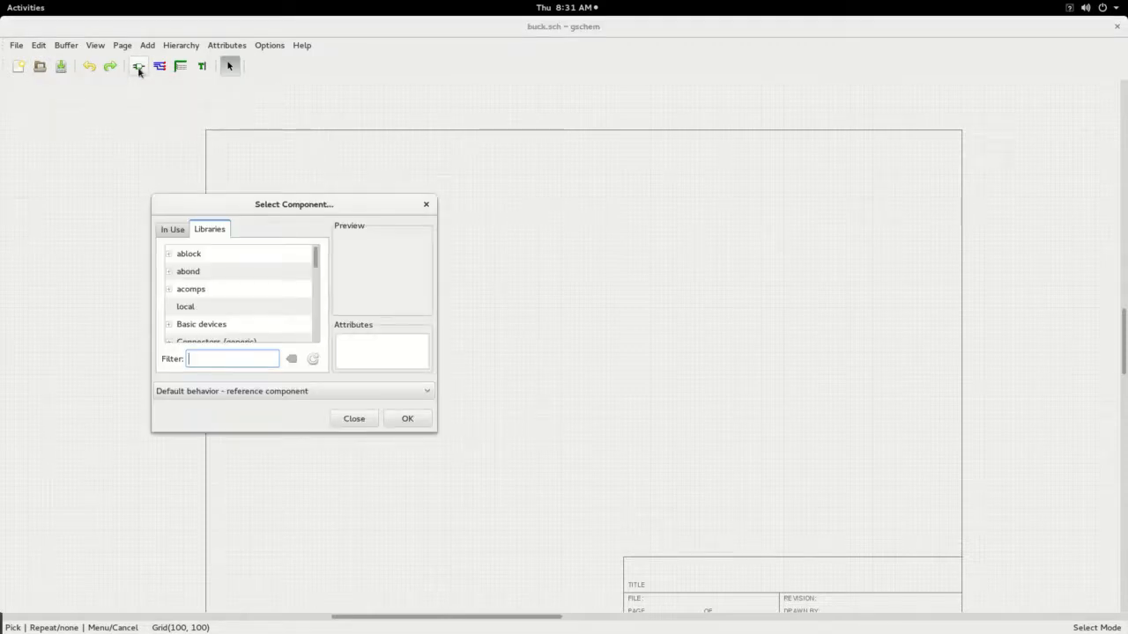
left_click(170, 291)
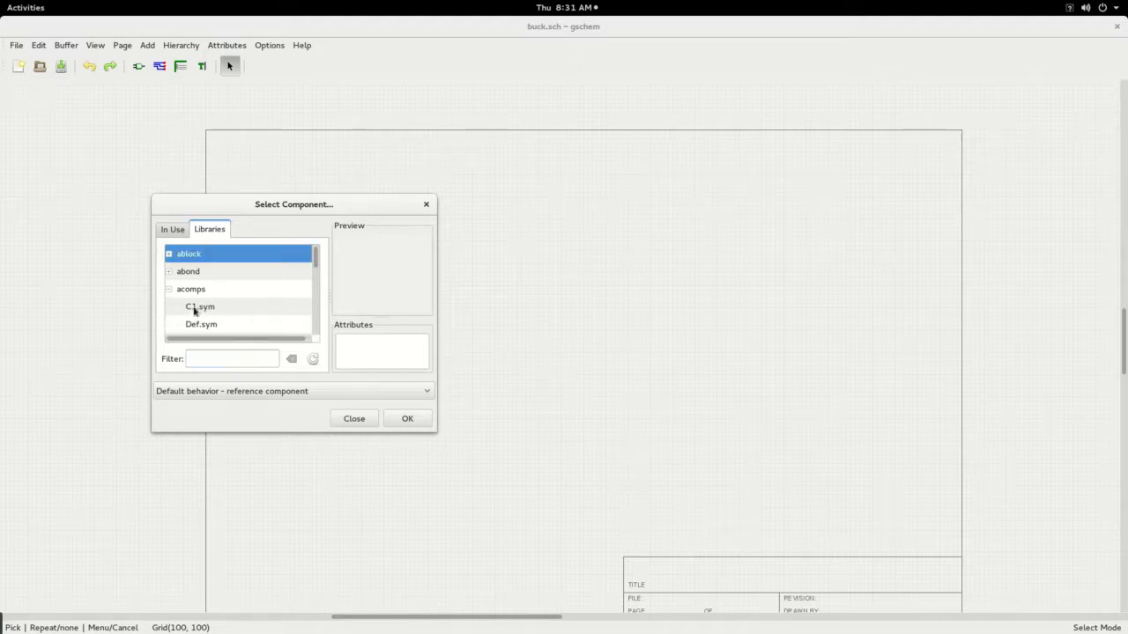
left_click(193, 310)
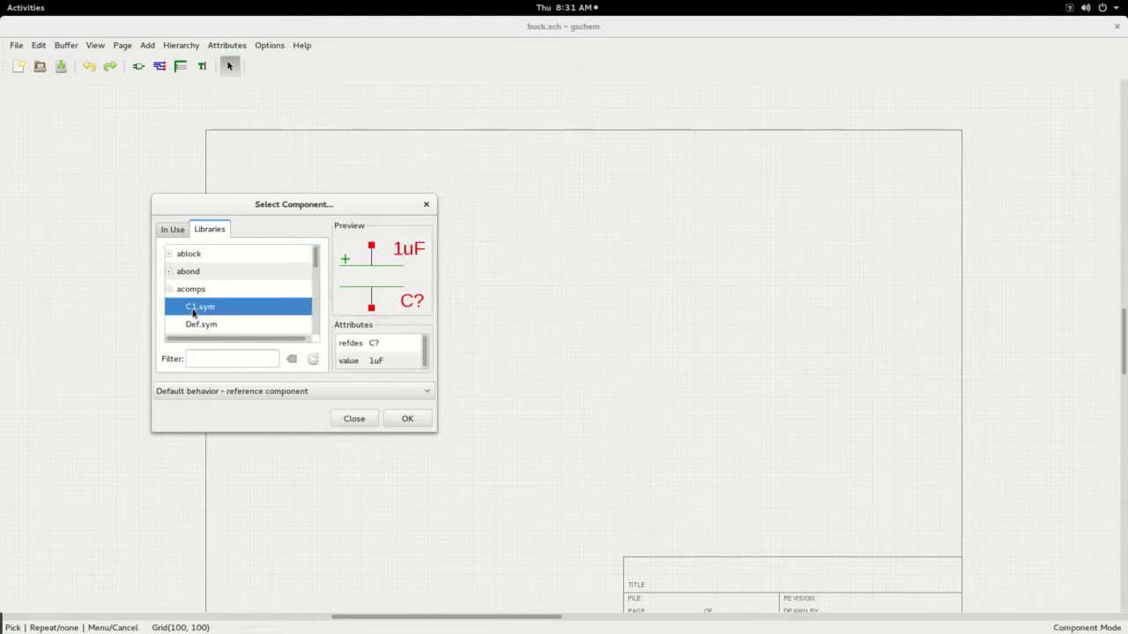
left_click(759, 315)
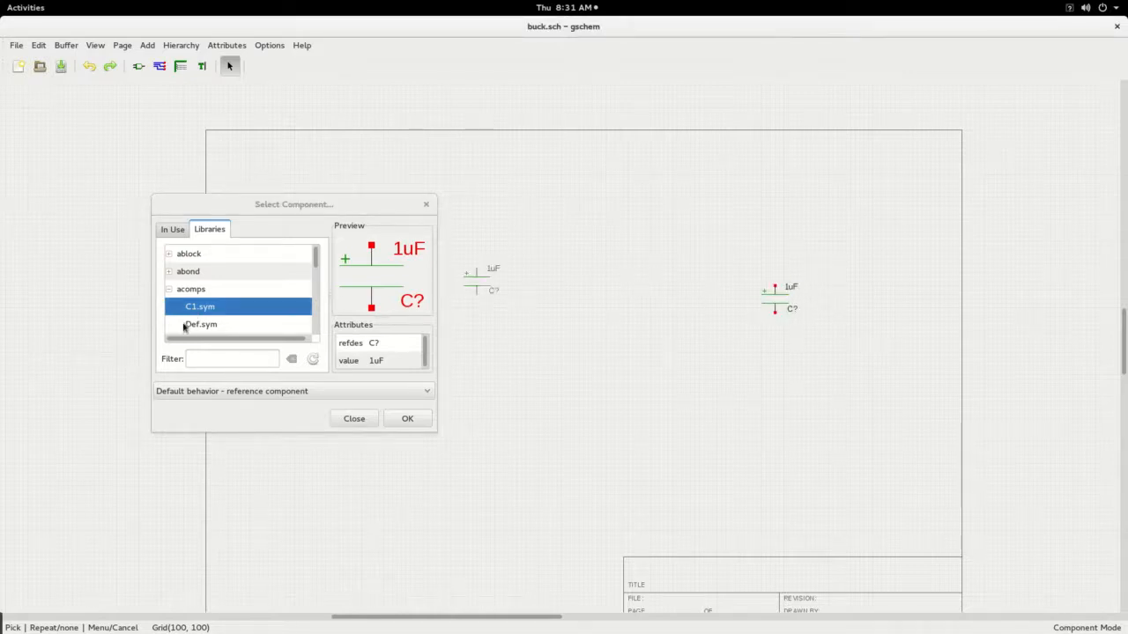
right_click(613, 356)
Place an Esource.sym voltage source from the acomps library well to the left of the capacitor, at about the same height.
scroll(232, 308, "down", 3)
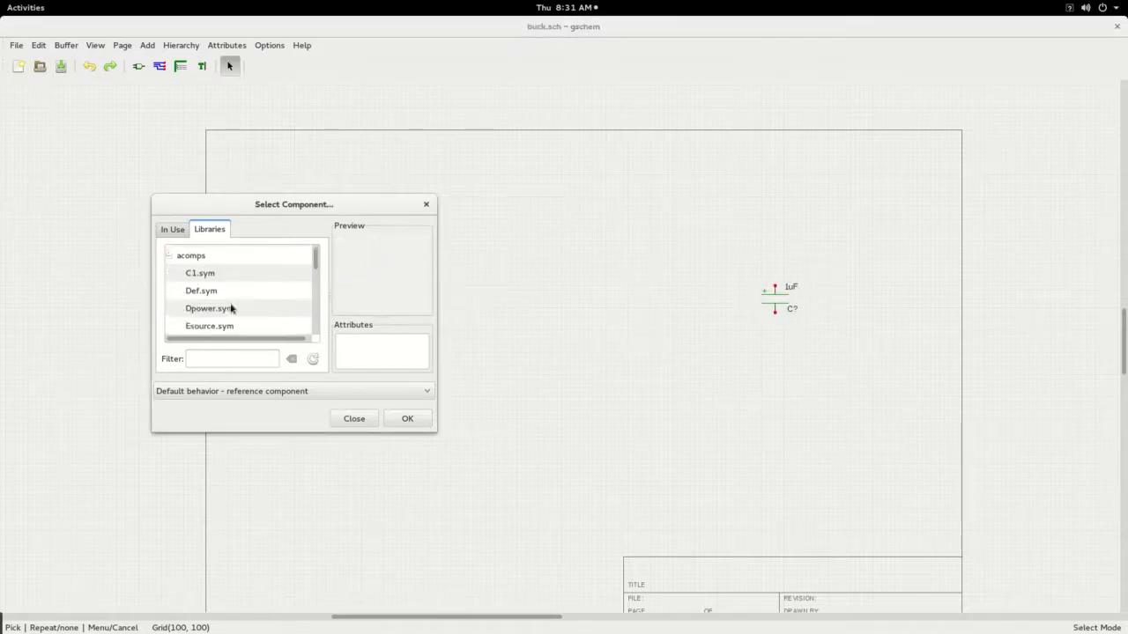
left_click(221, 313)
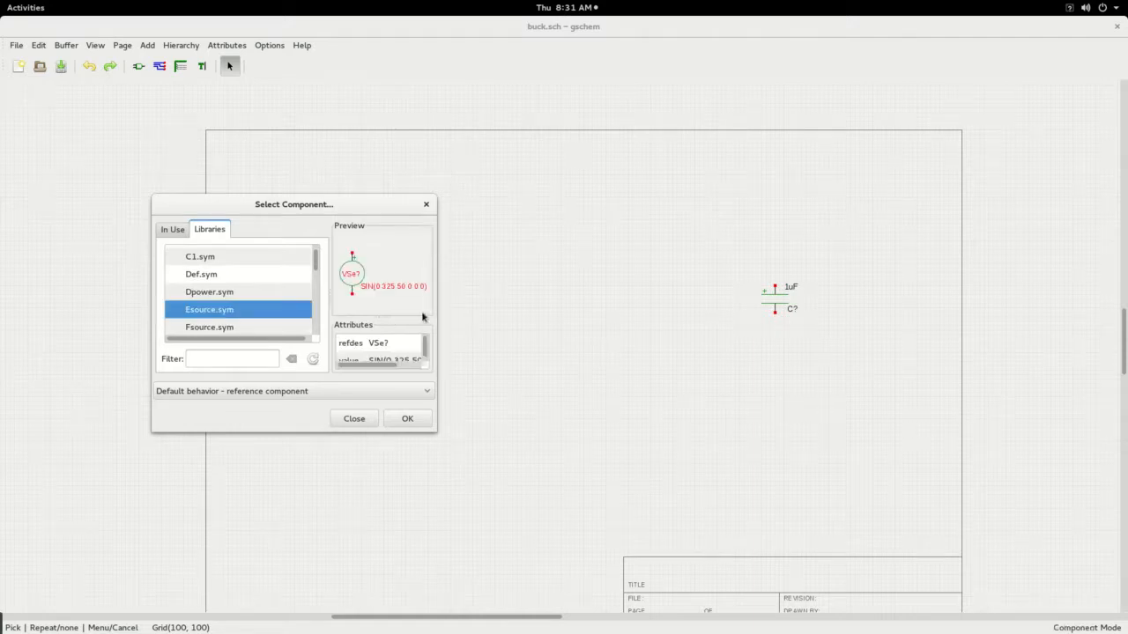
left_click(501, 335)
right_click(536, 377)
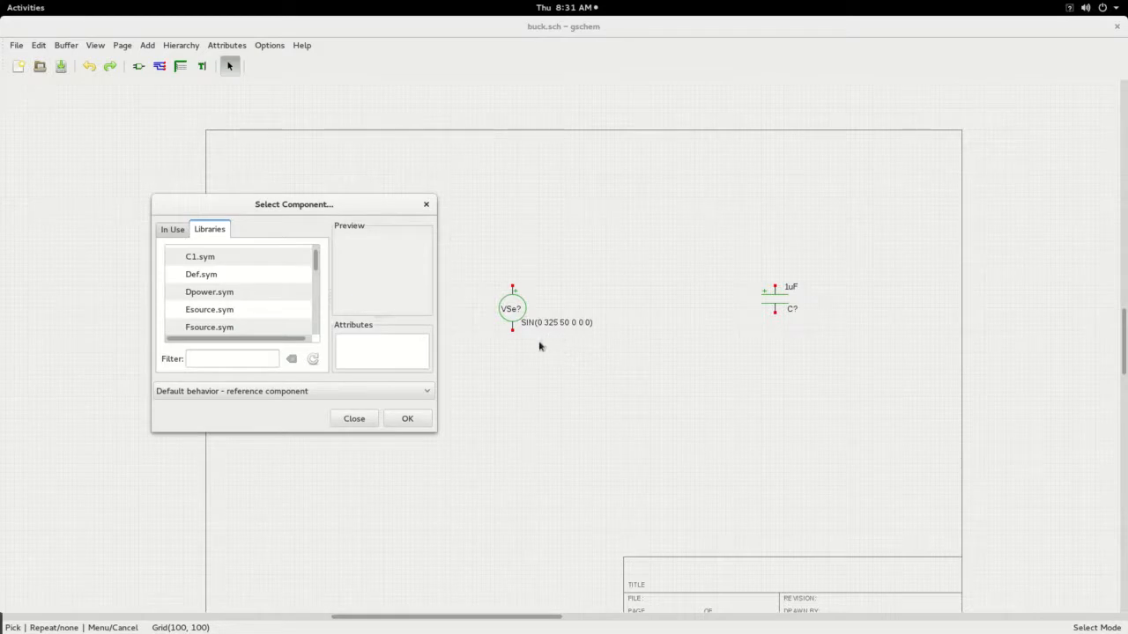
Place a Def.sym diode between the voltage source and the capacitor.
left_click(190, 277)
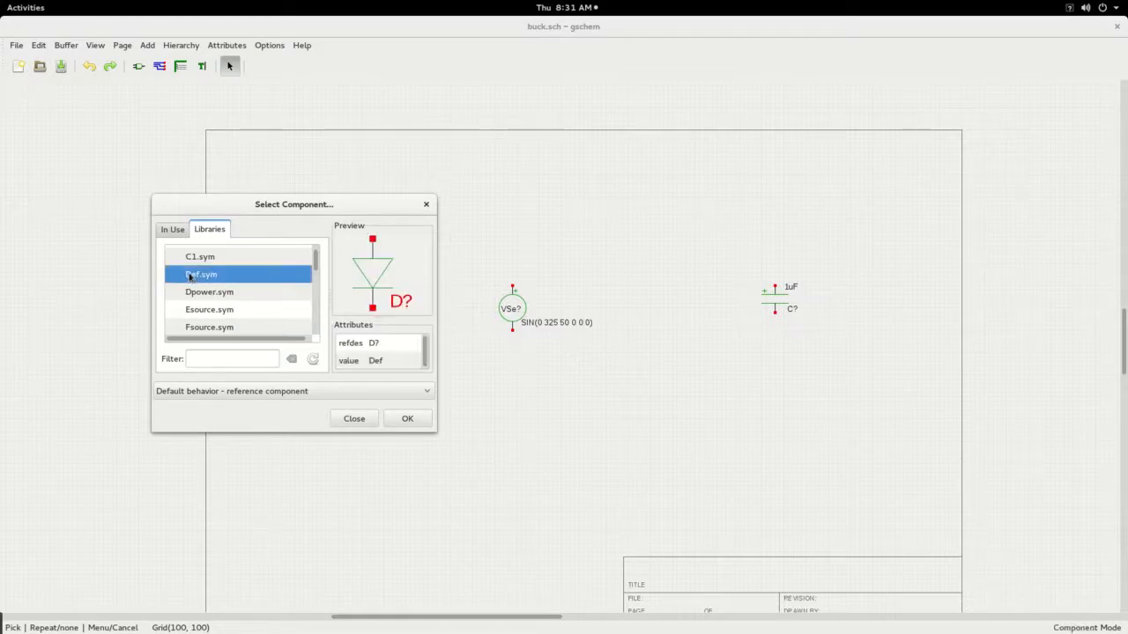
left_click(655, 328)
right_click(678, 372)
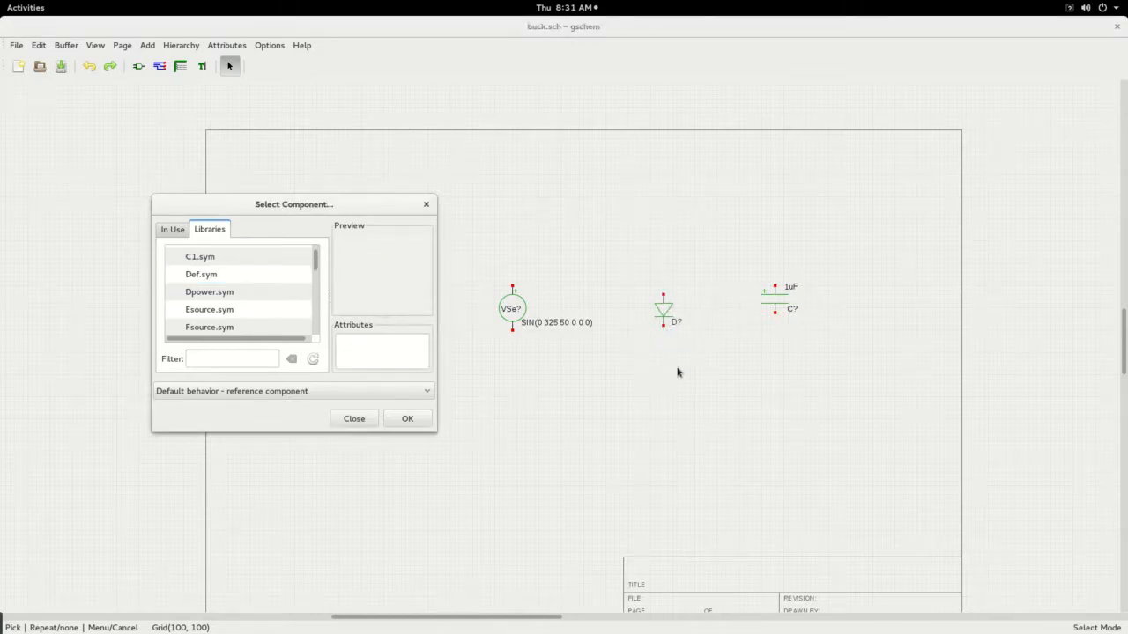
Place an L1.sym inductor above and between the diode and the capacitor.
left_click(208, 312)
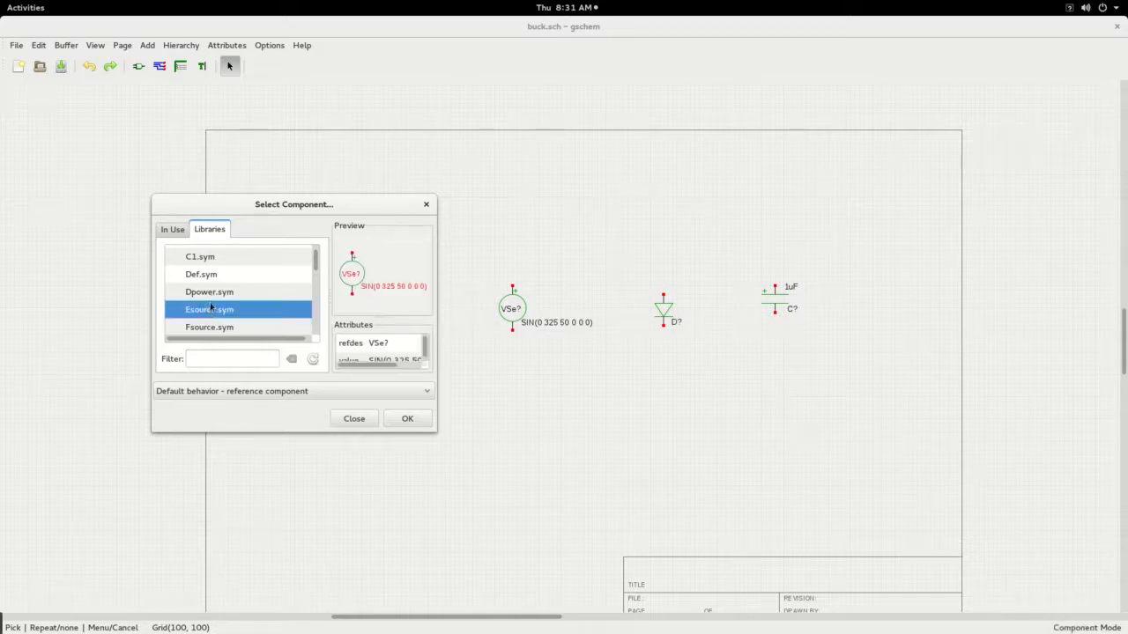
scroll(211, 307, "down", 3)
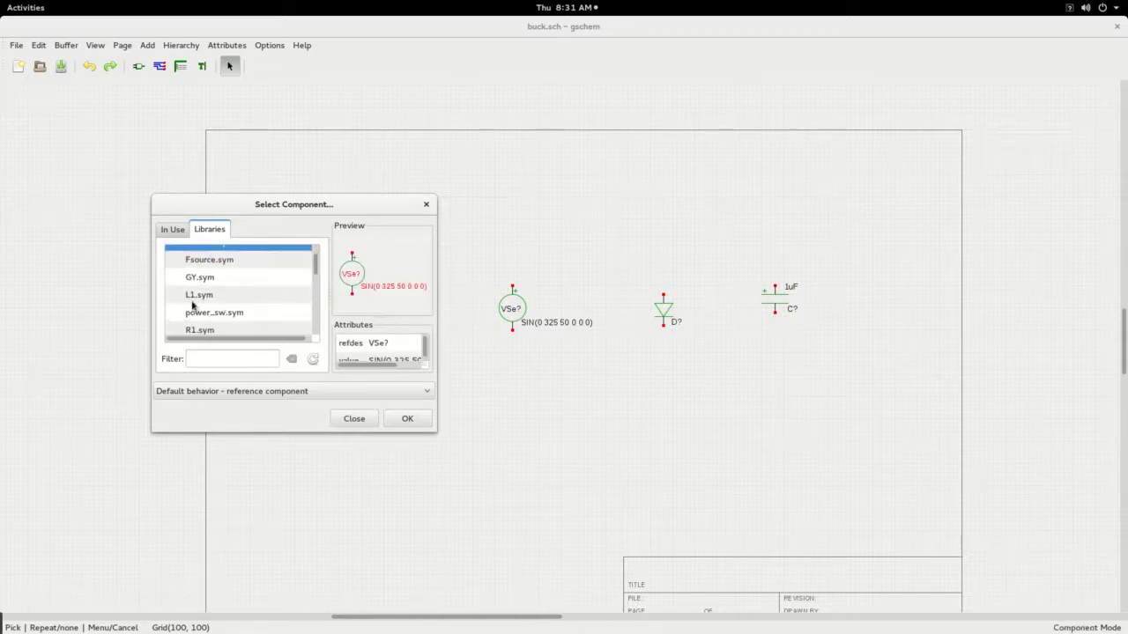
left_click(196, 296)
left_click(676, 273)
right_click(692, 438)
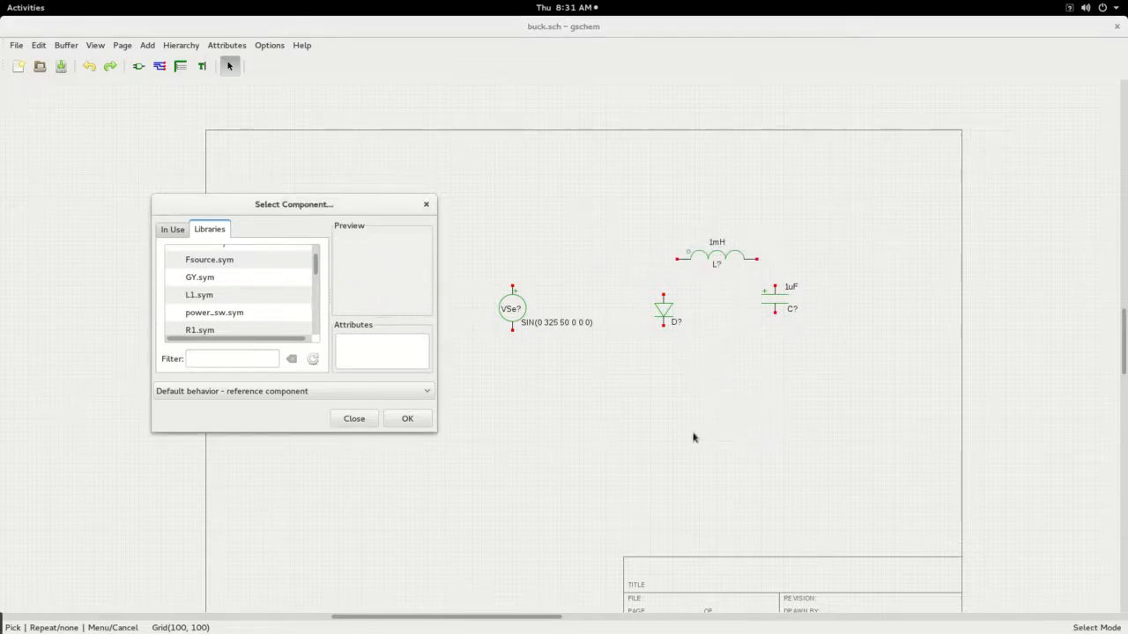
Place an R1.sym resistor to the right of the capacitor as the load.
left_click(199, 330)
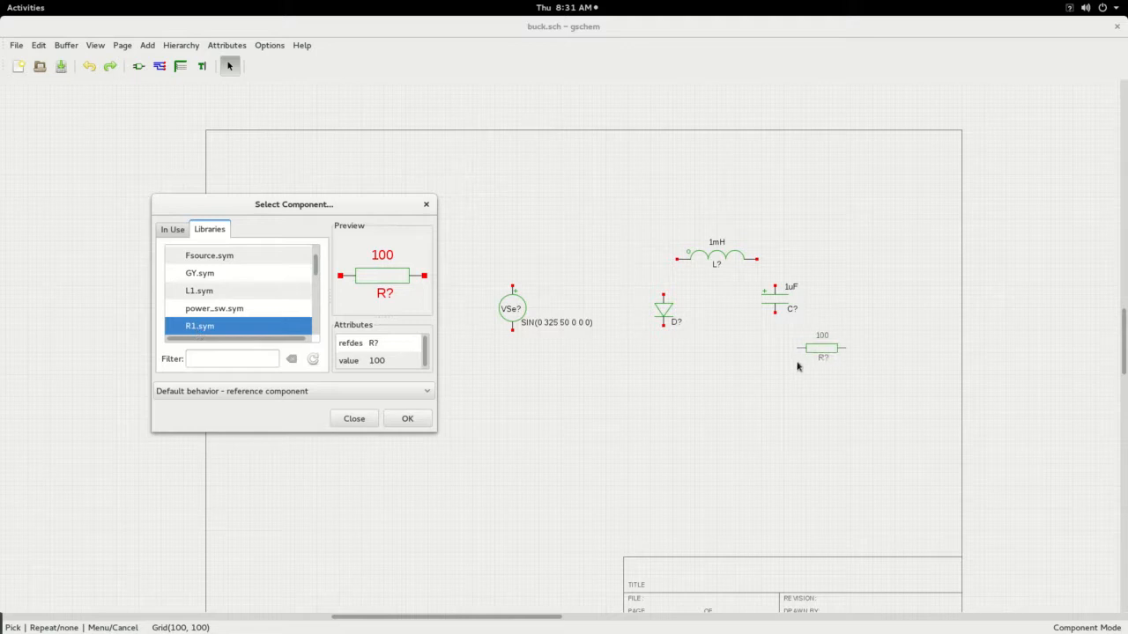
left_click(830, 319)
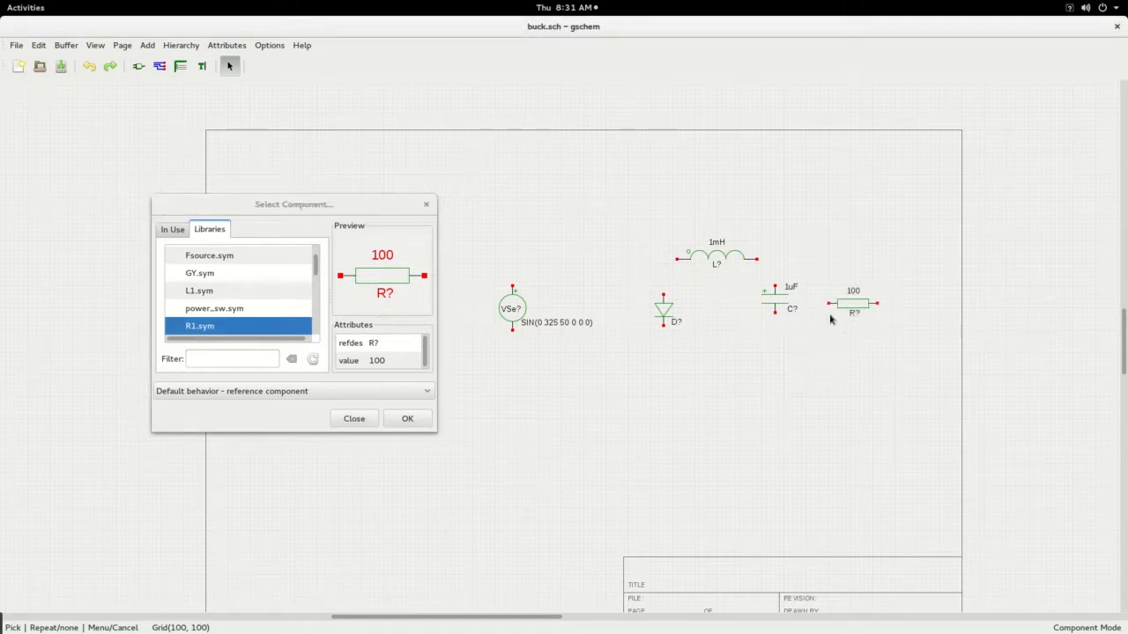
right_click(815, 407)
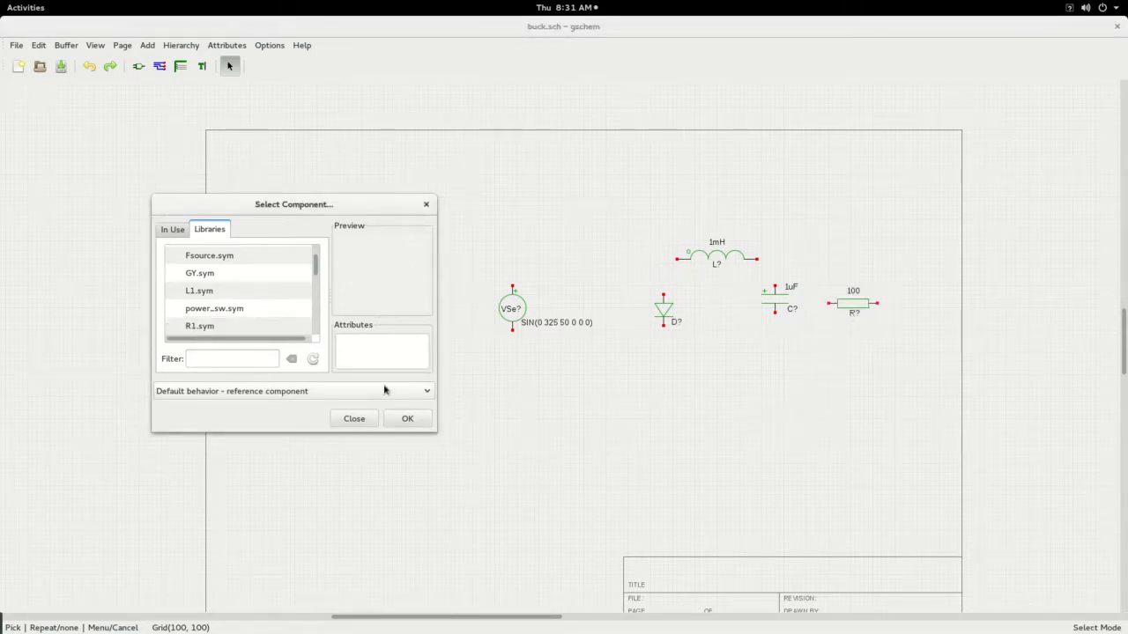
Place a power_sw.sym switch above and between the voltage source and the diode.
scroll(222, 304, "down", 1)
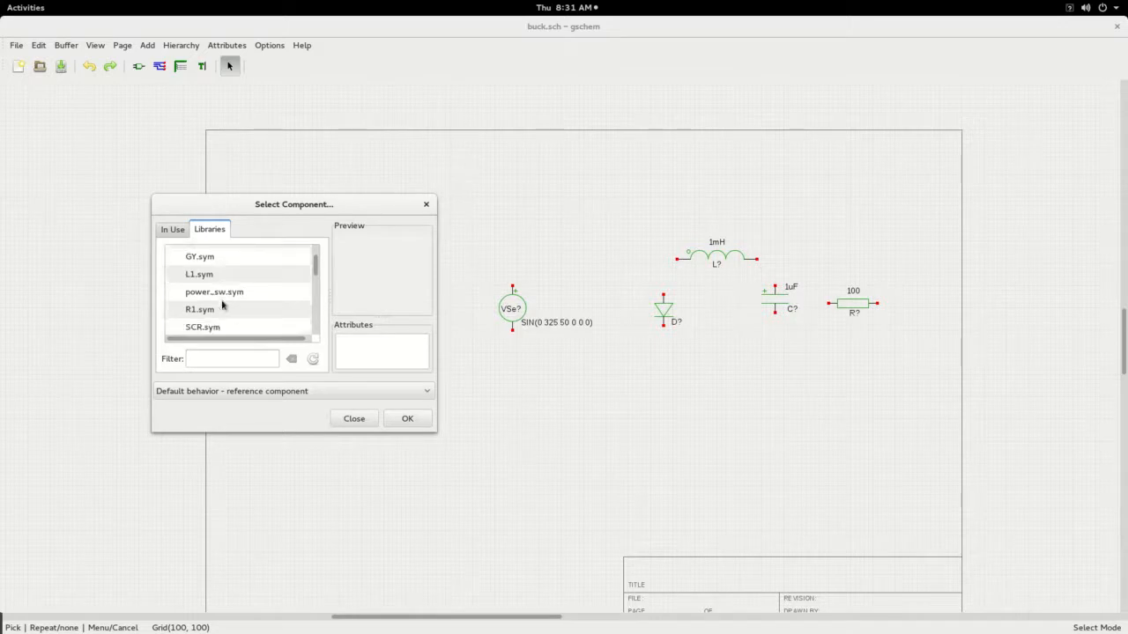
left_click(221, 293)
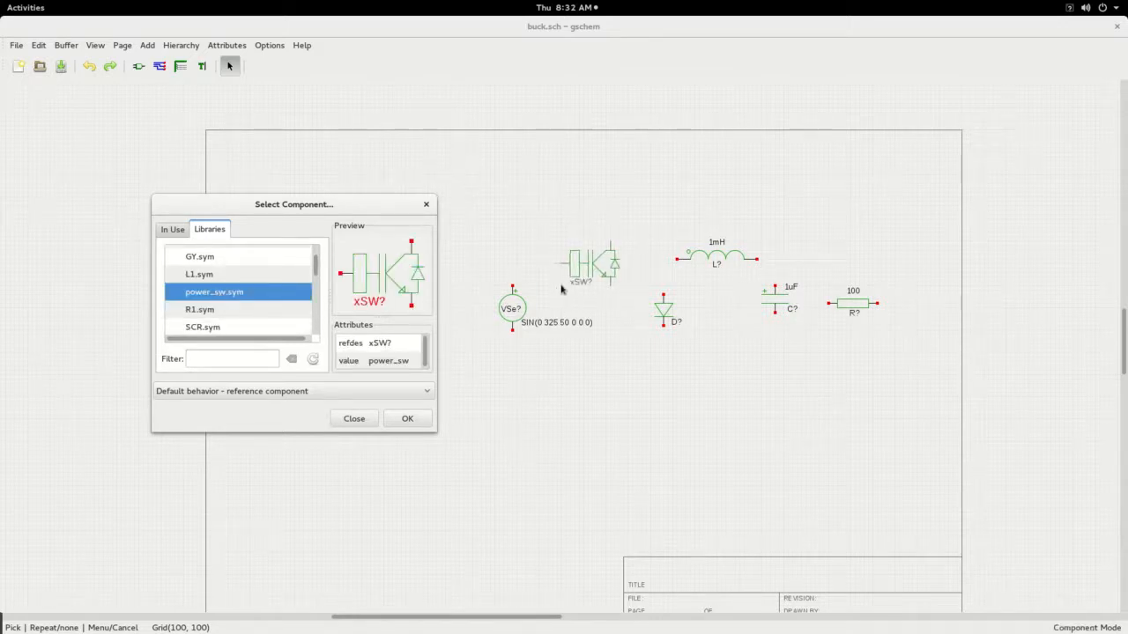
left_click(560, 288)
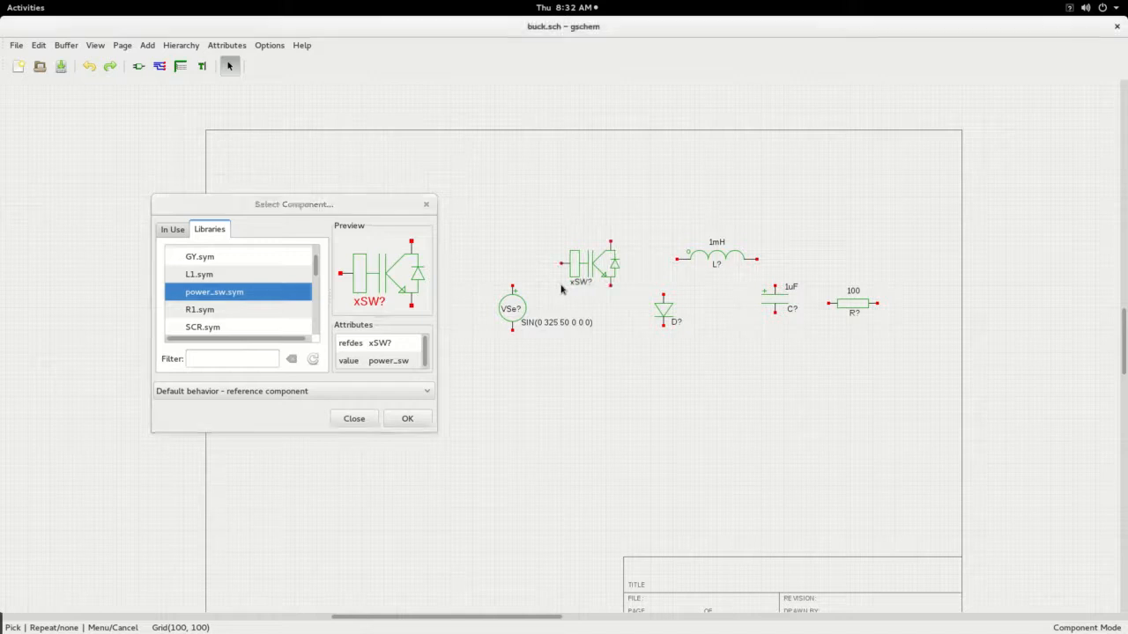
right_click(570, 424)
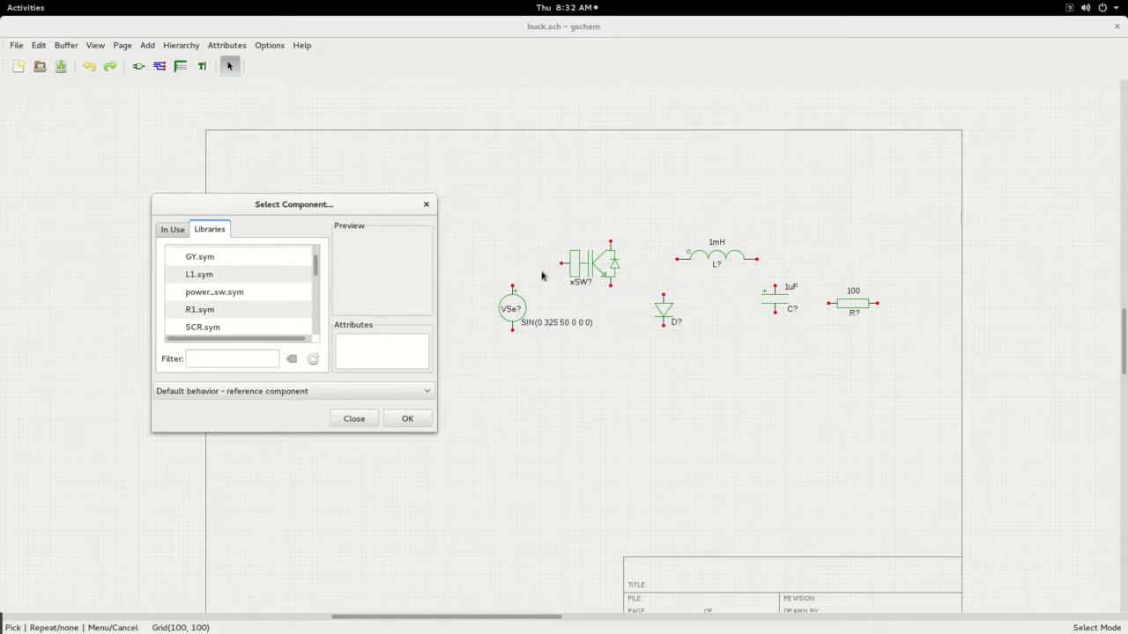
Place a pwm_single.sym block from the ablock library below the voltage source.
scroll(244, 293, "up", 10)
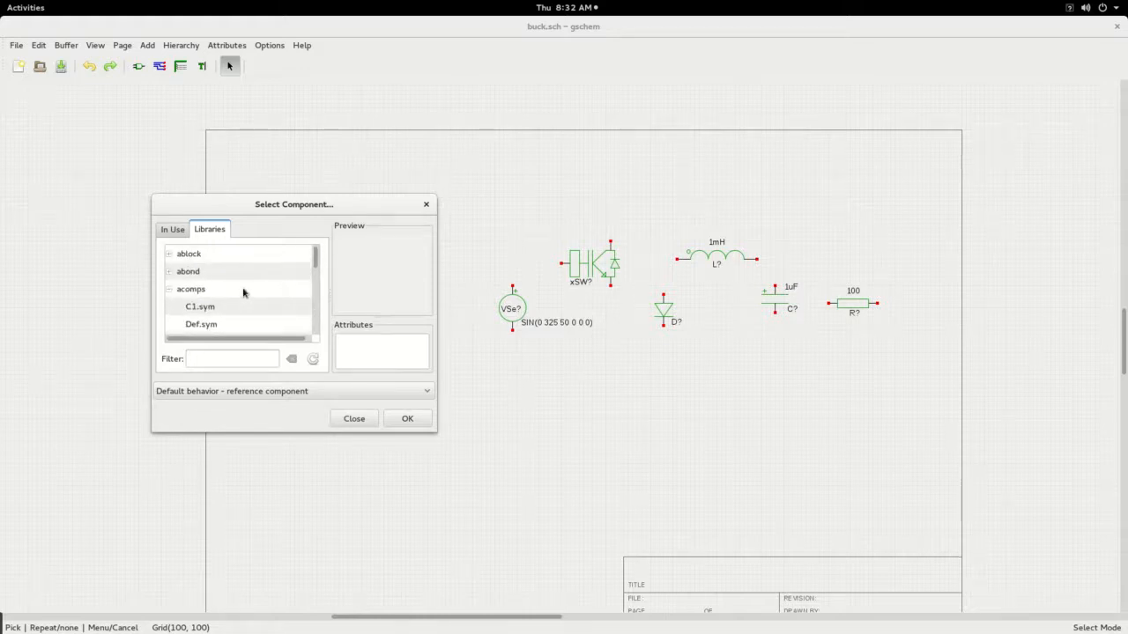
left_click(168, 289)
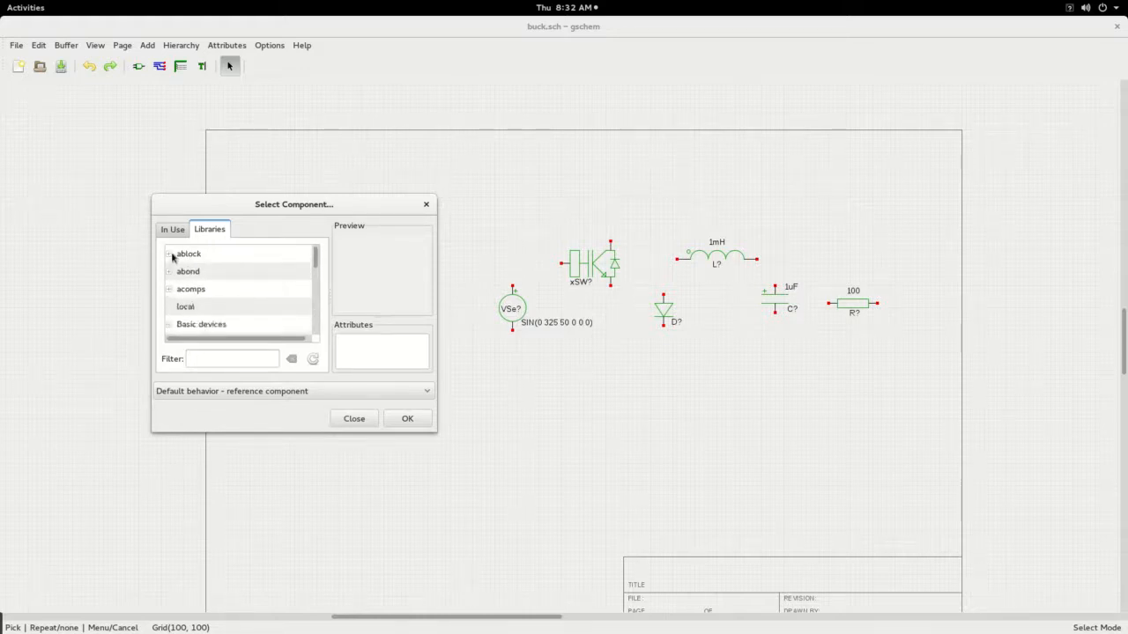
left_click(169, 254)
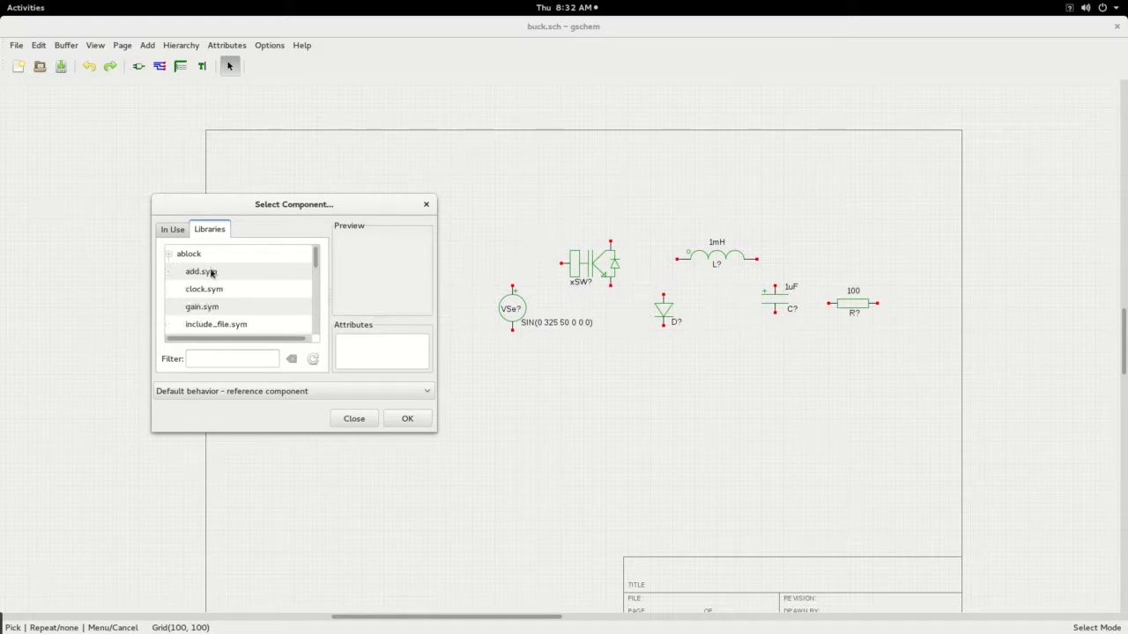
scroll(214, 270, "down", 5)
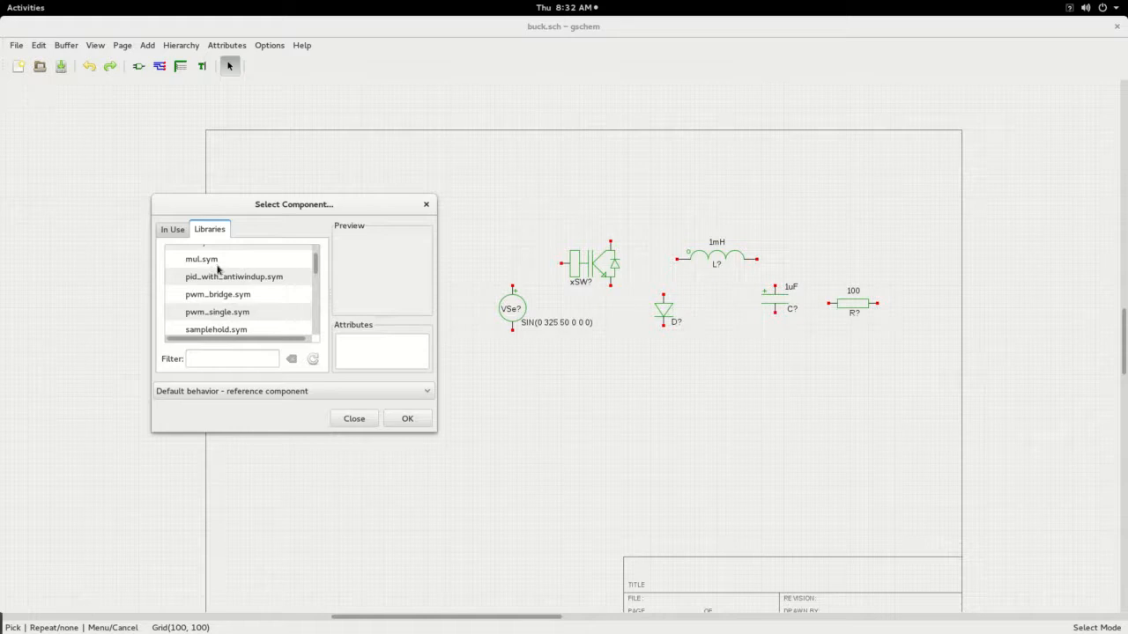
scroll(217, 269, "down", 1)
left_click(217, 297)
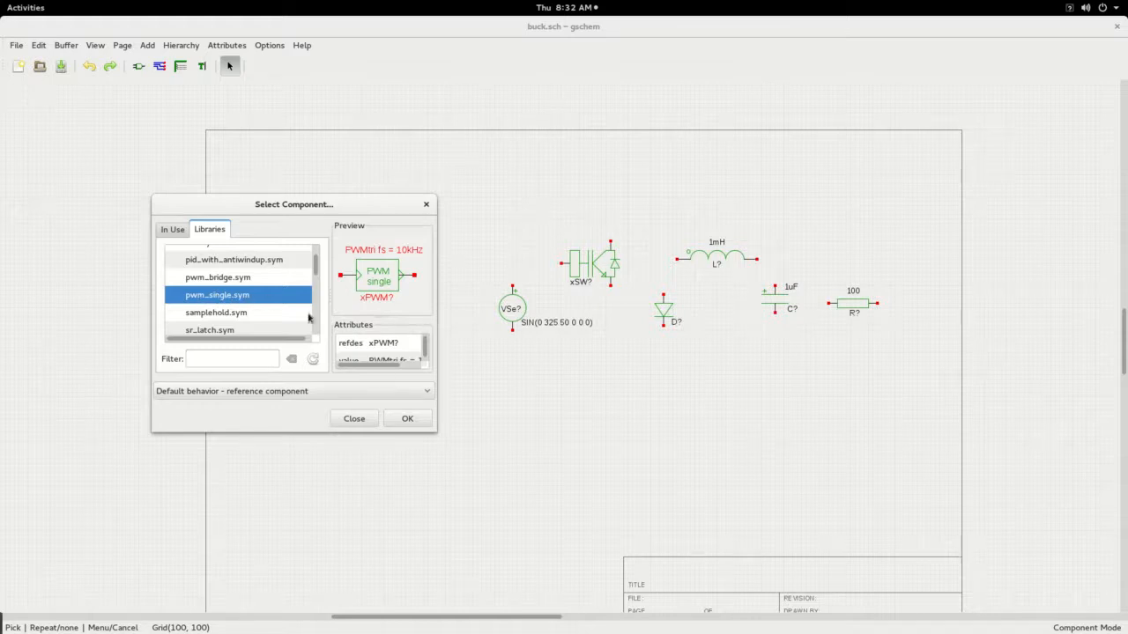
left_click(487, 425)
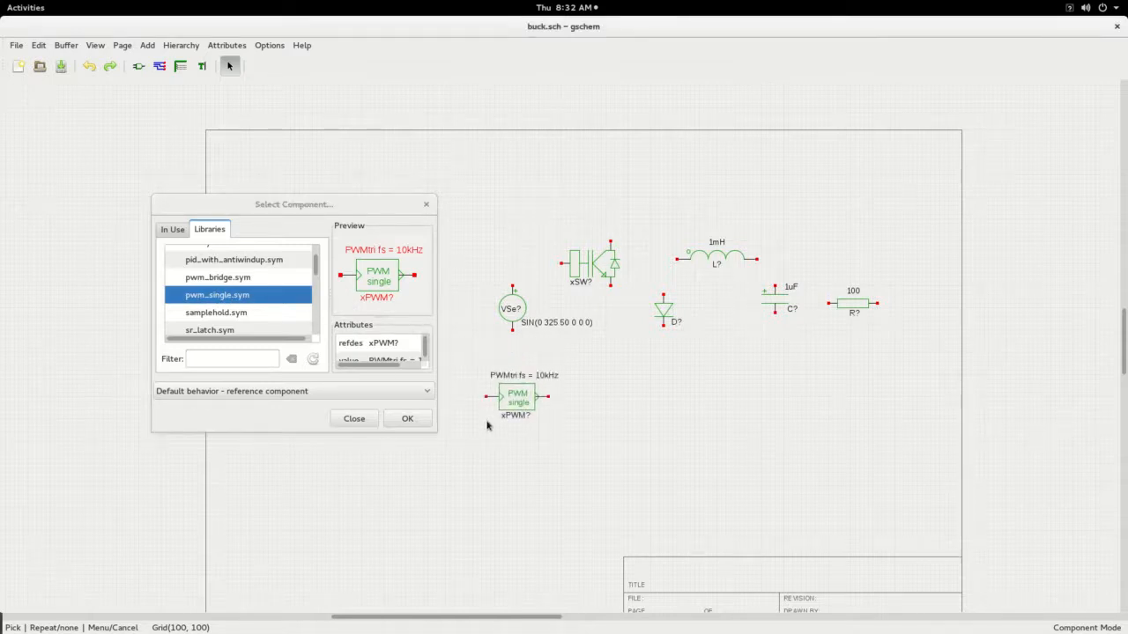
right_click(521, 489)
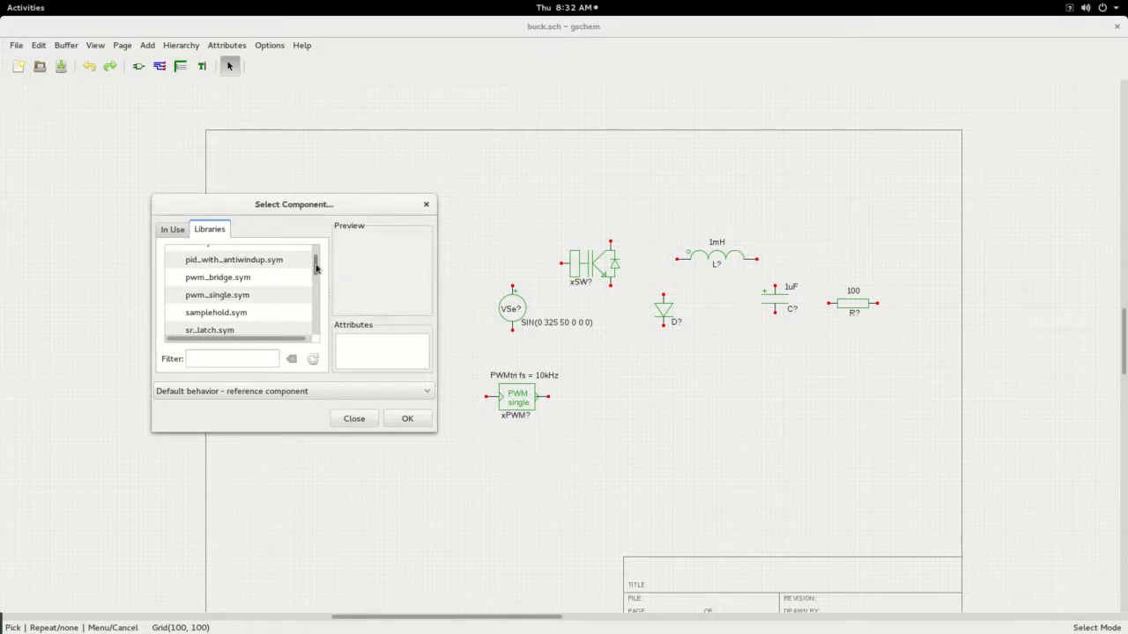
Place a second Esource.sym voltage source from the acomps library below and slightly left of the PWM block.
left_click_drag(314, 268, 315, 252)
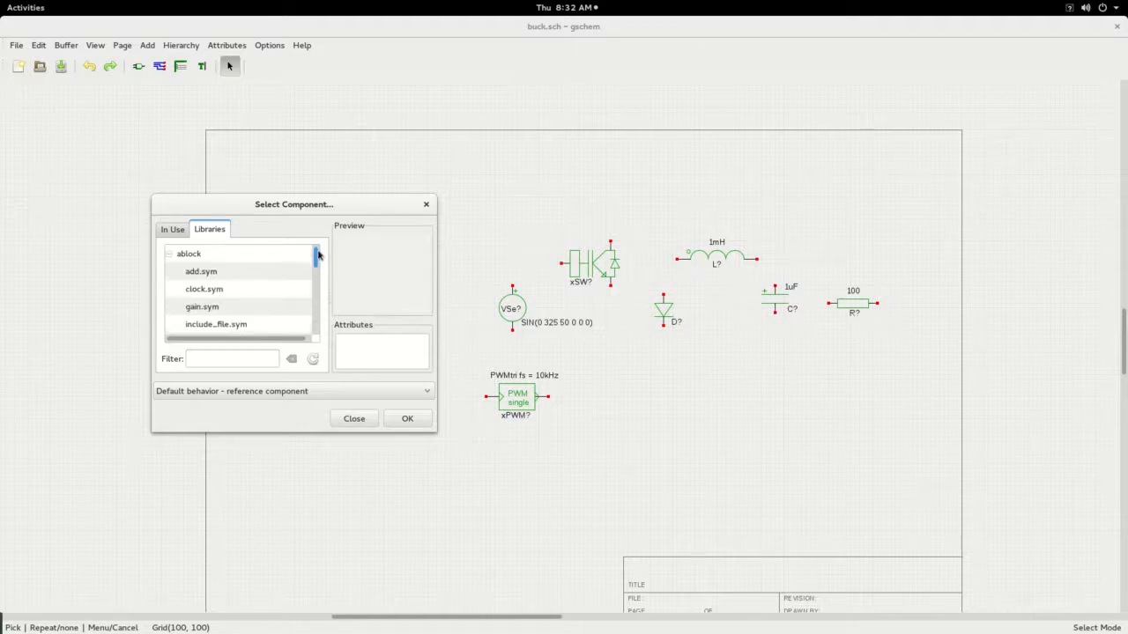
left_click(167, 254)
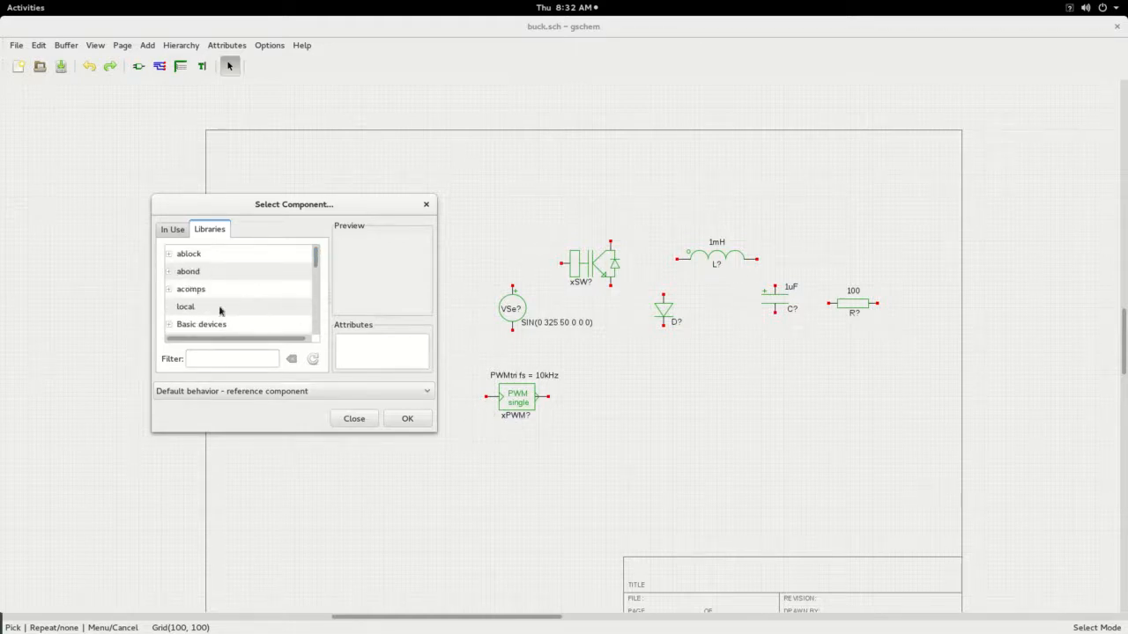
scroll(219, 309, "down", 6)
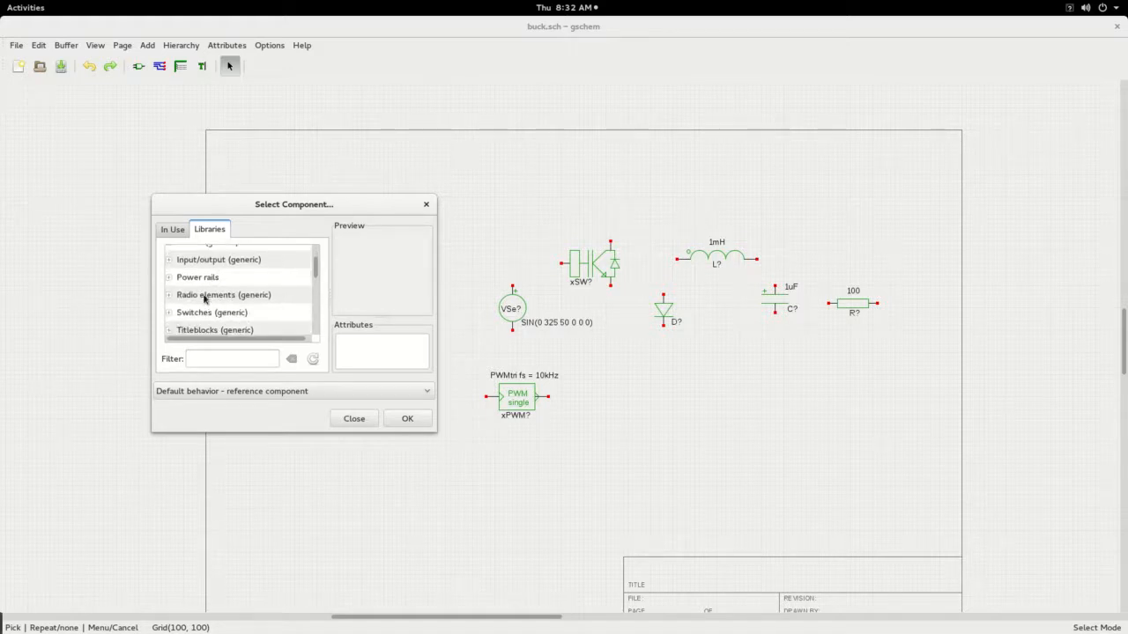
scroll(204, 298, "up", 6)
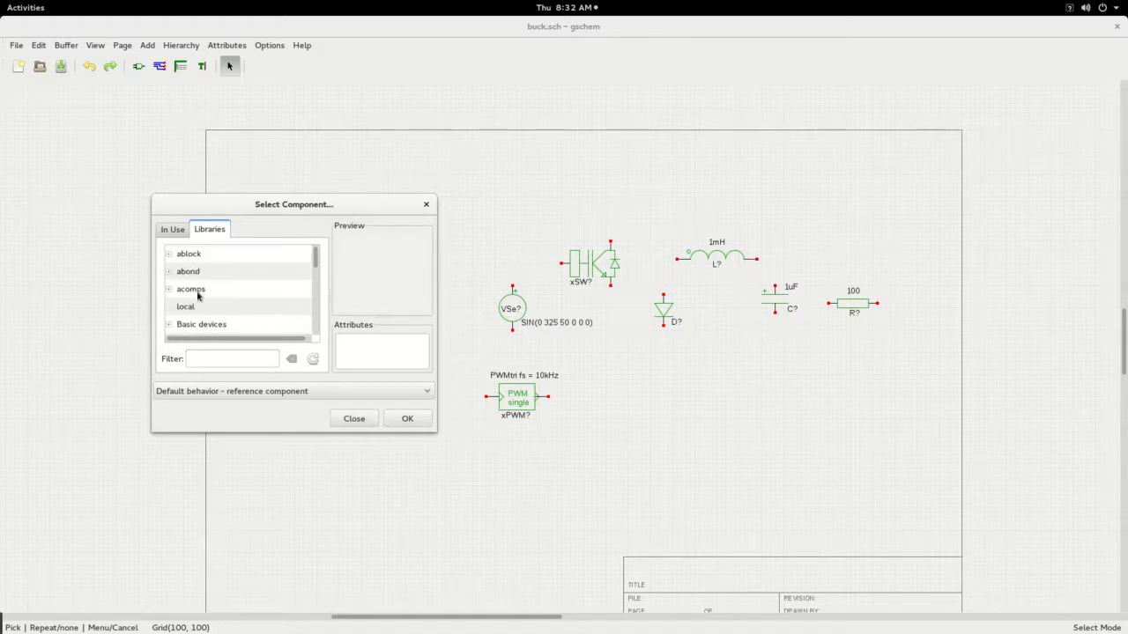
left_click(170, 291)
scroll(193, 291, "down", 2)
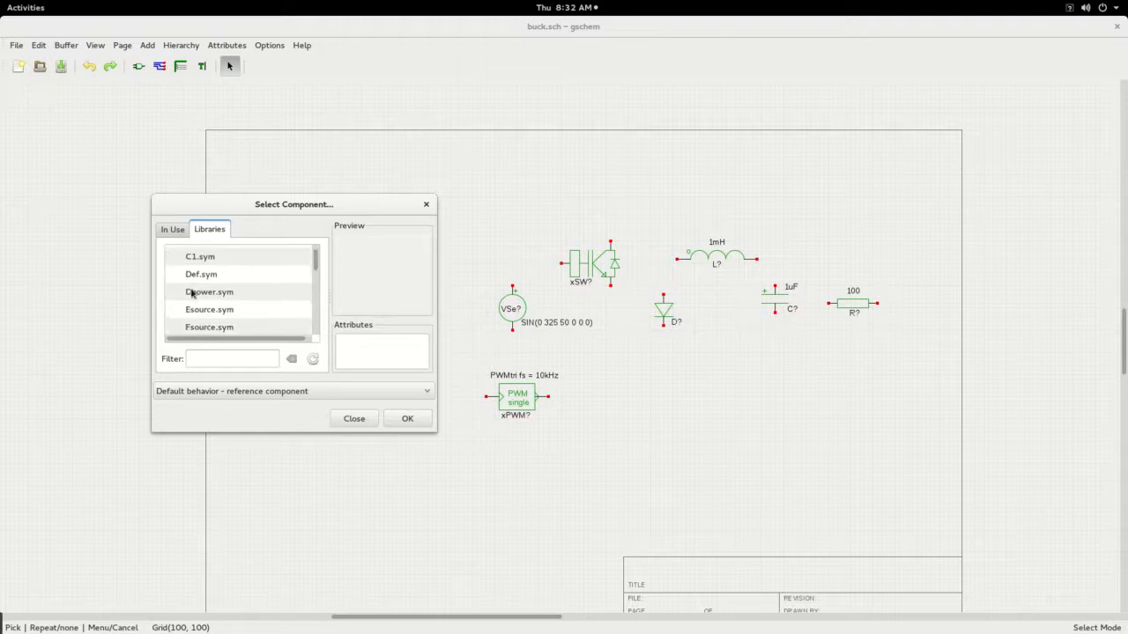
left_click(208, 310)
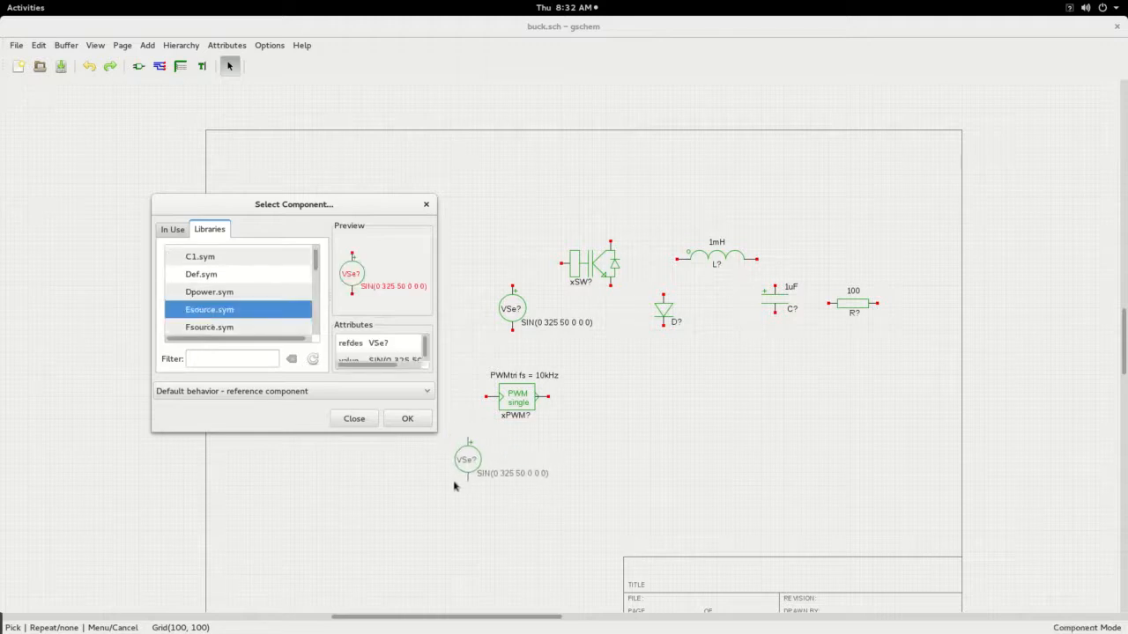
right_click(403, 517)
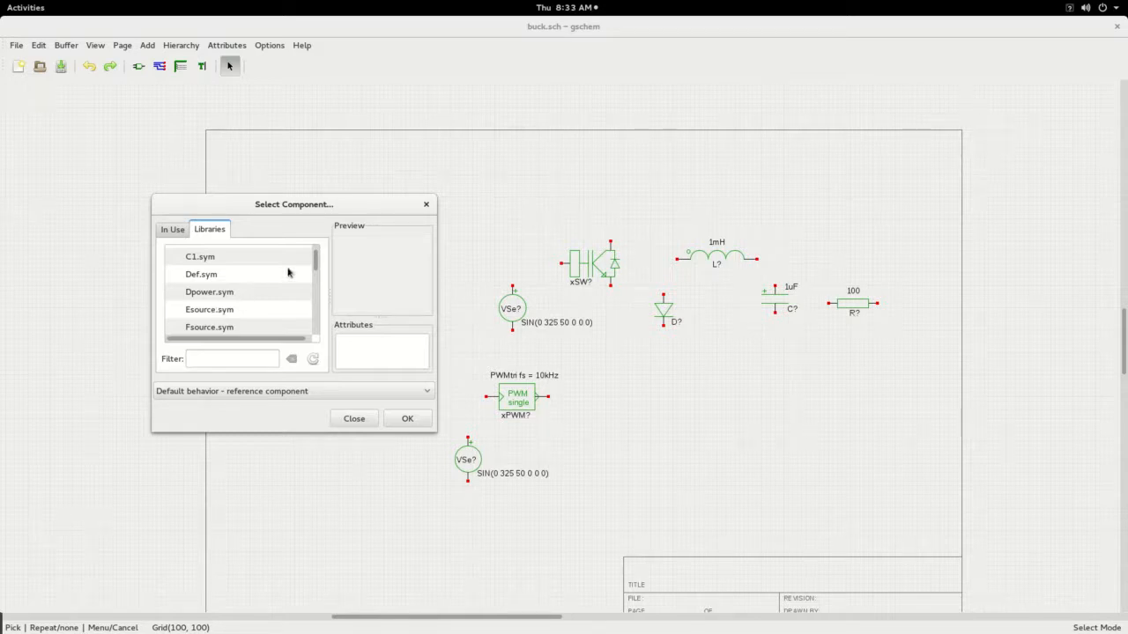
Place a generic-power.sym Vcc symbol from the Power rails library above the power switch.
scroll(200, 282, "down", 1)
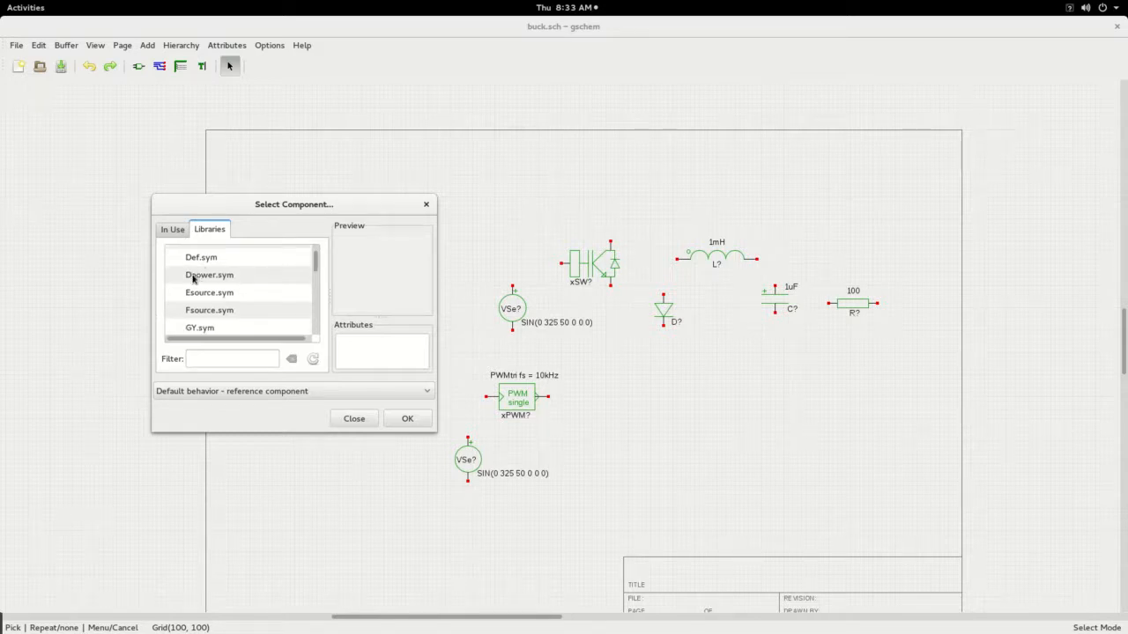
scroll(195, 280, "up", 3)
left_click(169, 289)
scroll(200, 283, "down", 5)
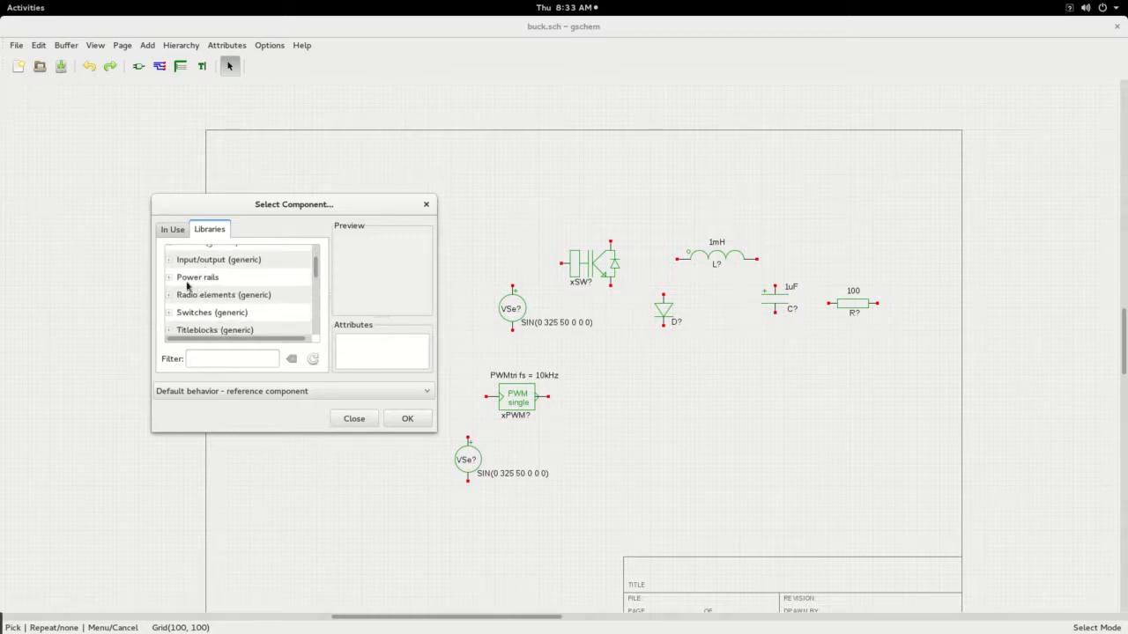
left_click(170, 279)
scroll(216, 284, "down", 5)
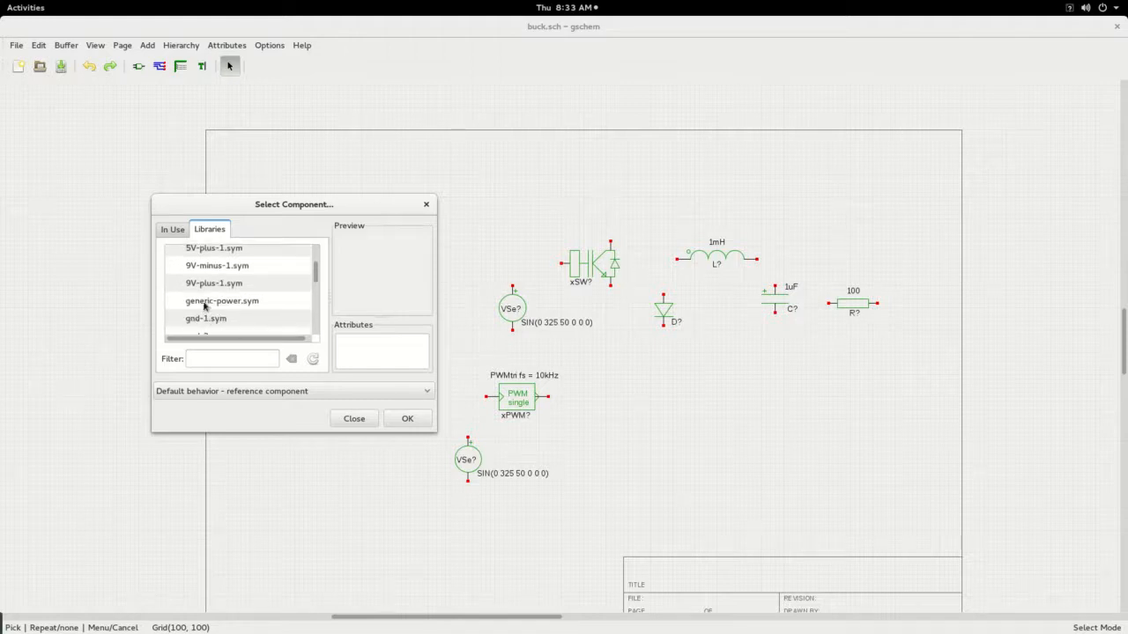
left_click(206, 303)
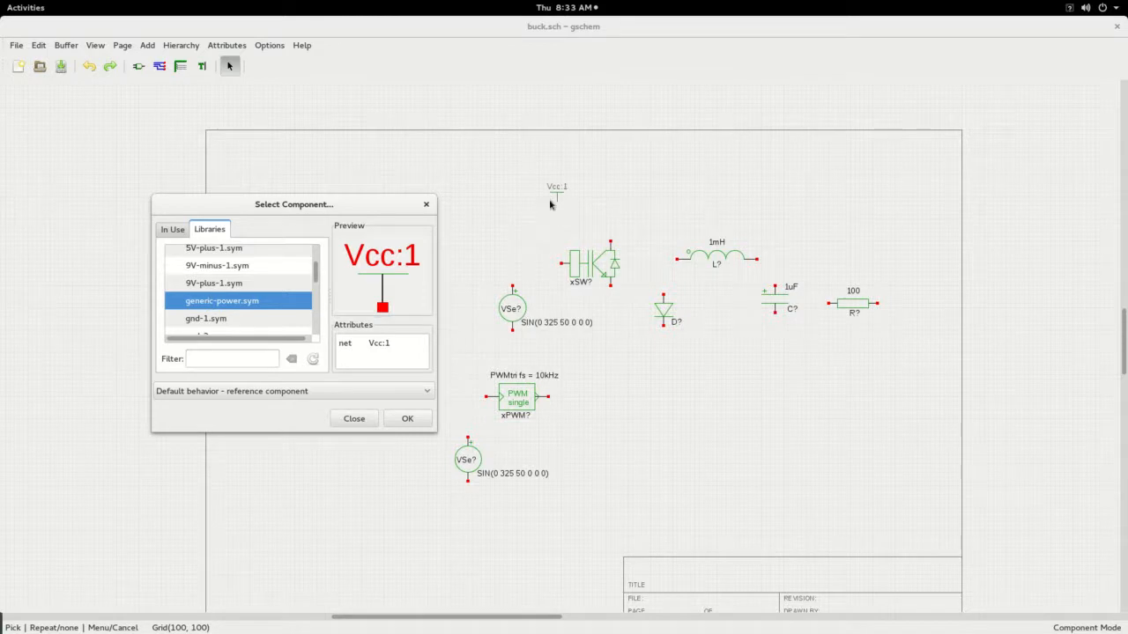
left_click(550, 205)
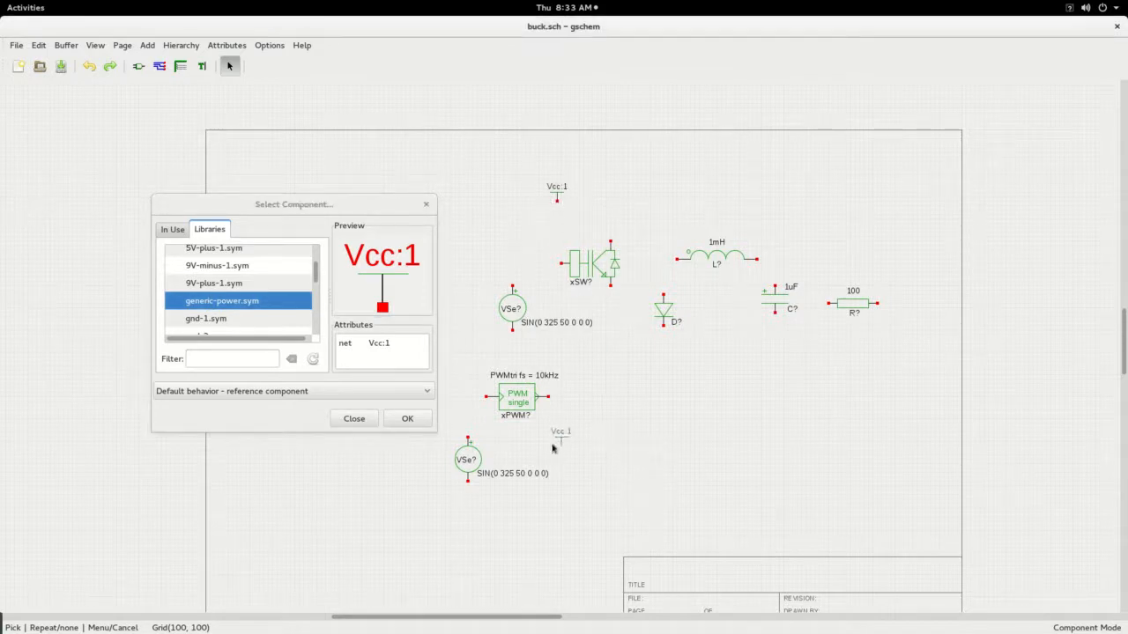
Place a gnd-1.sym ground symbol below the diode, to the right of the PWM block and second voltage source.
left_click(221, 319)
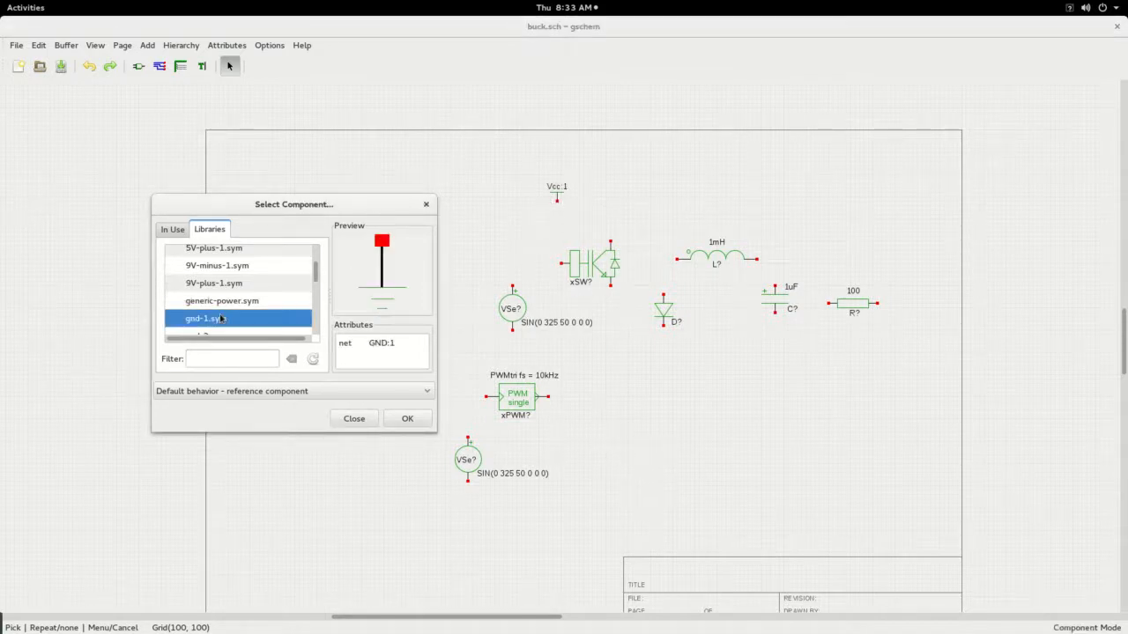
left_click(680, 440)
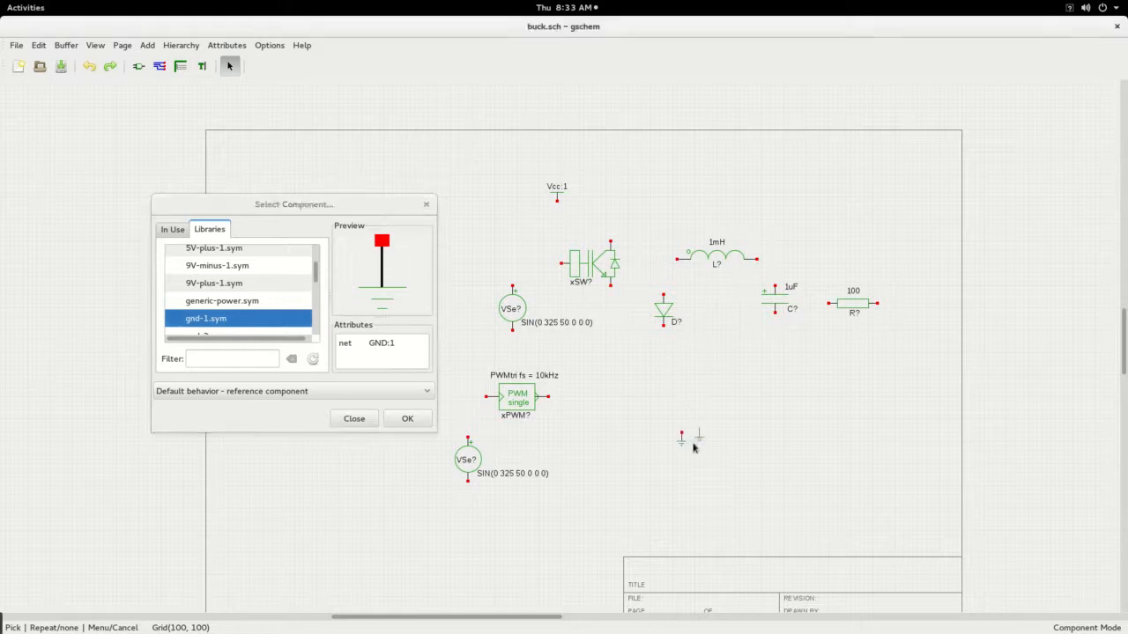
right_click(624, 491)
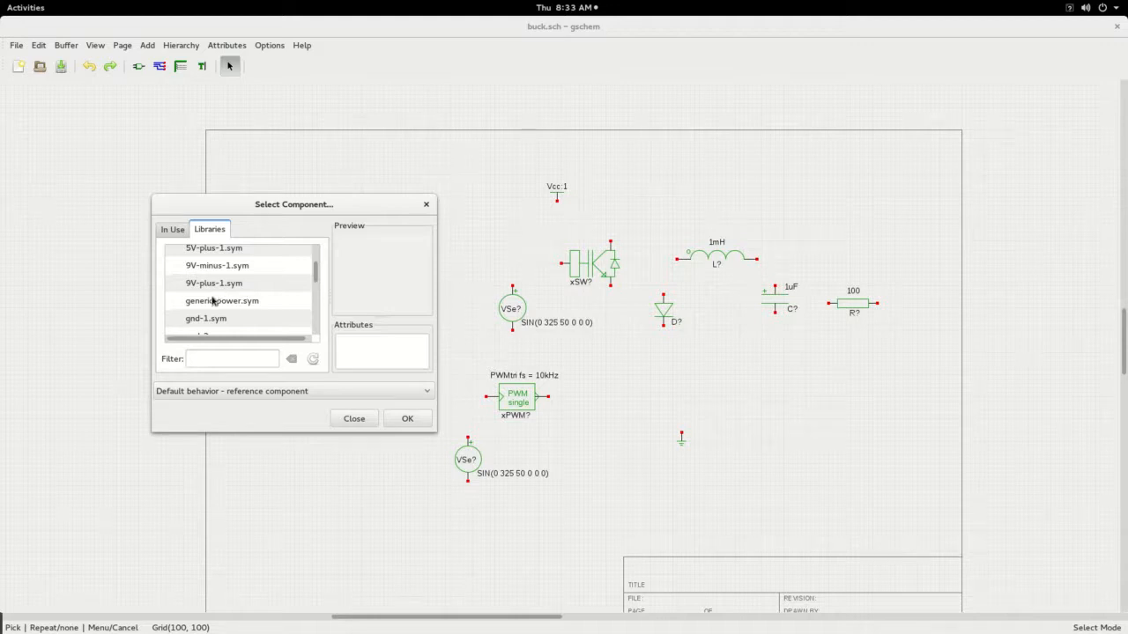
Place a spice-include-1.sym block from the SPICE simulation elements library in the upper-left corner of the drawing frame, and finish component selection.
scroll(212, 299, "up", 4)
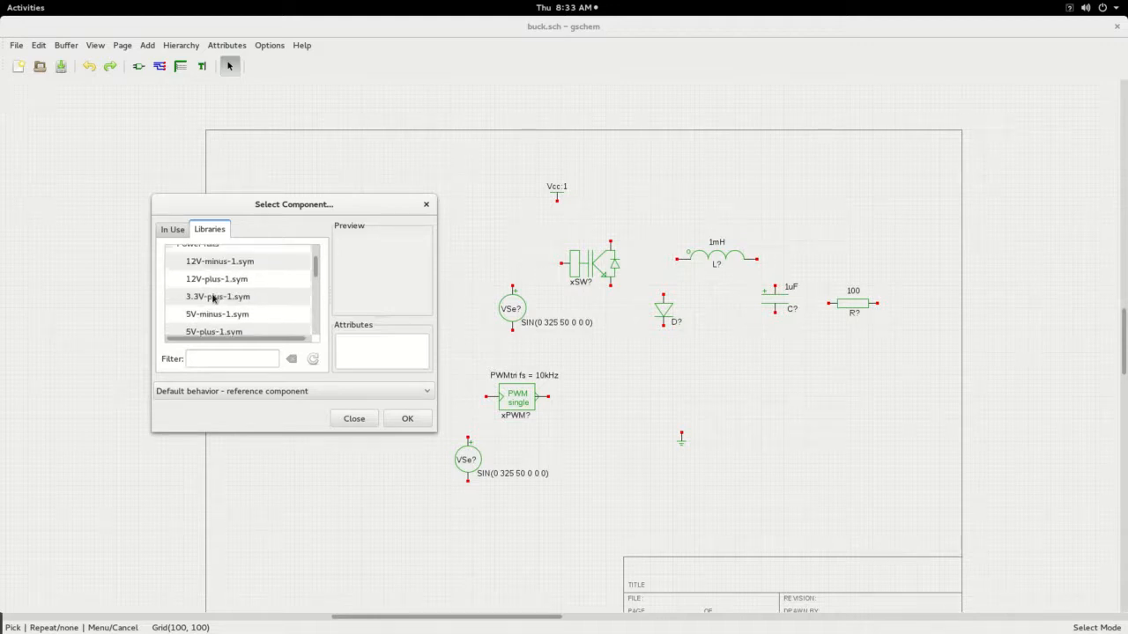
left_click(171, 298)
scroll(194, 297, "down", 5)
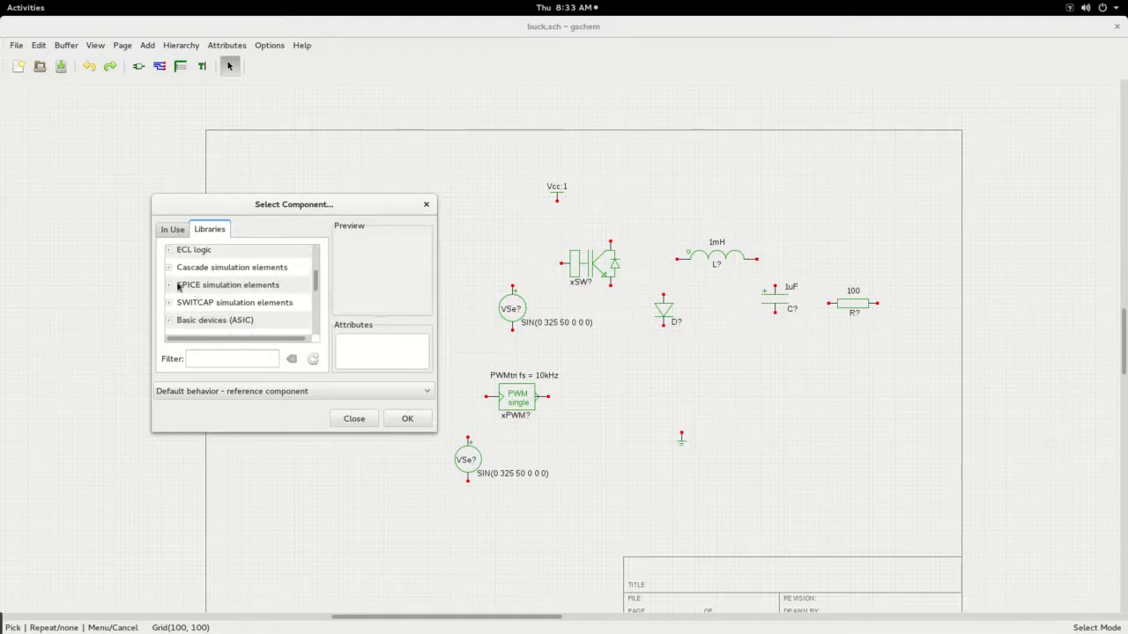
left_click(171, 285)
scroll(213, 300, "down", 5)
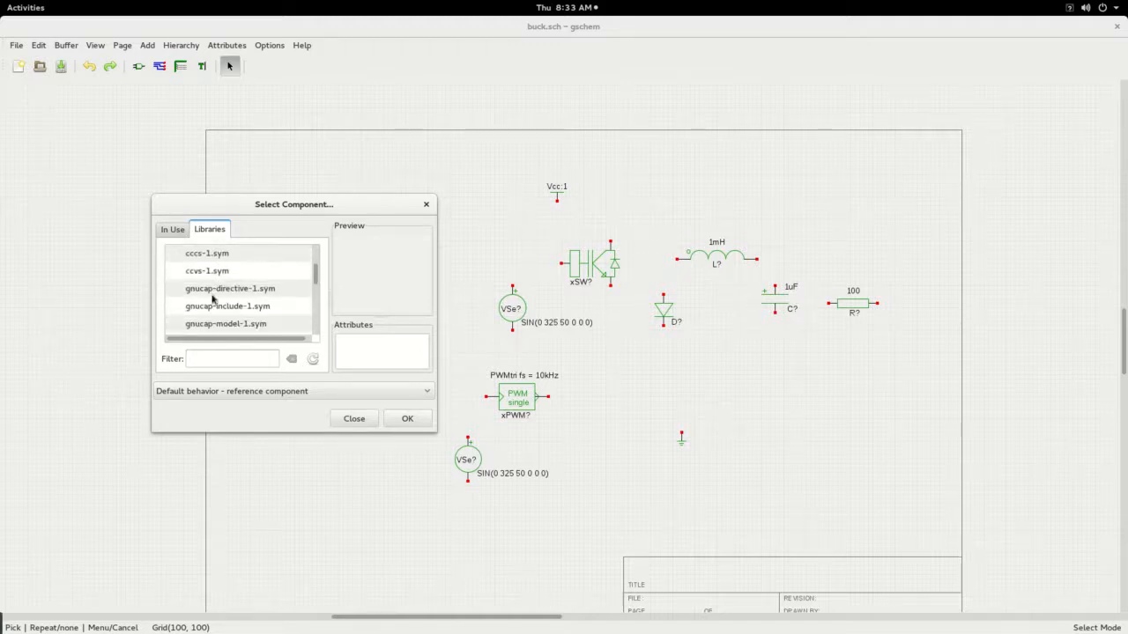
scroll(212, 299, "down", 4)
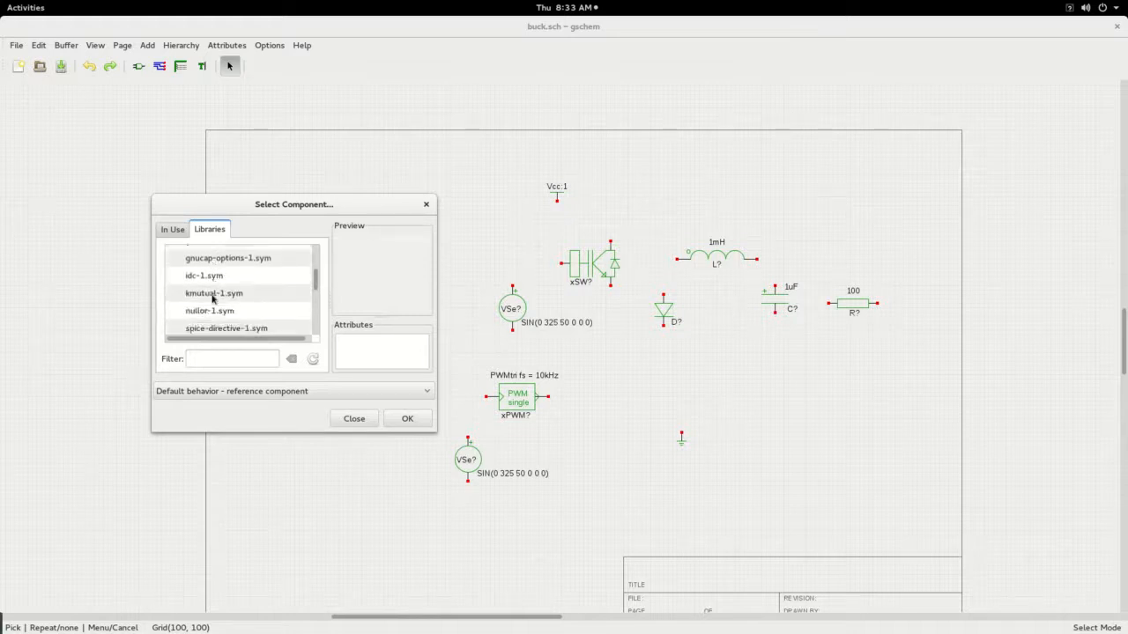
scroll(213, 299, "down", 1)
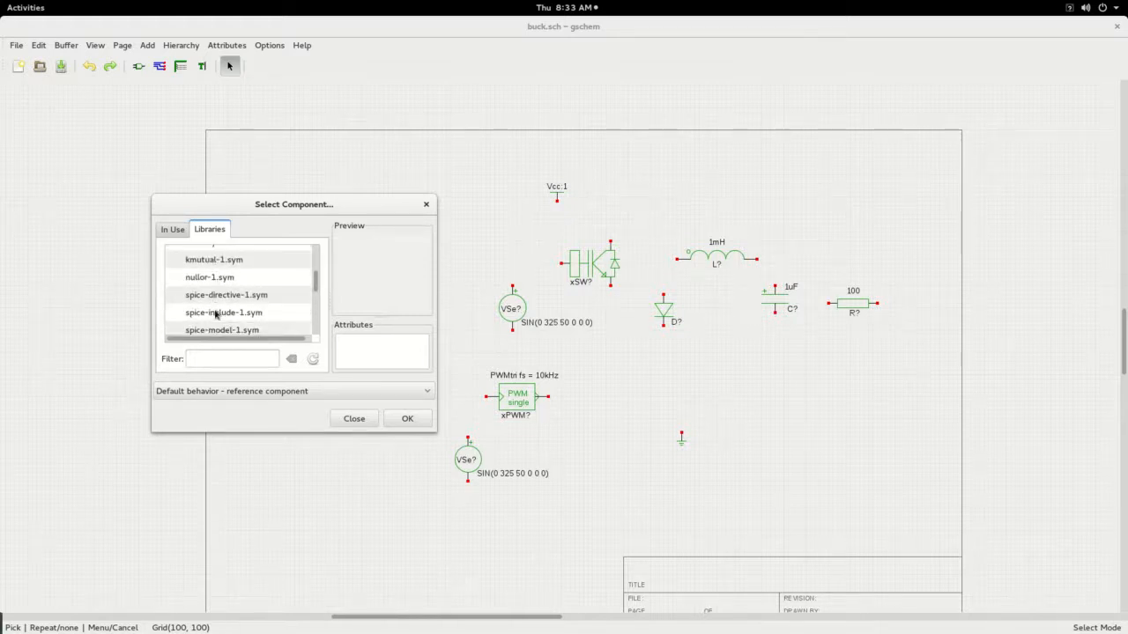
left_click(216, 315)
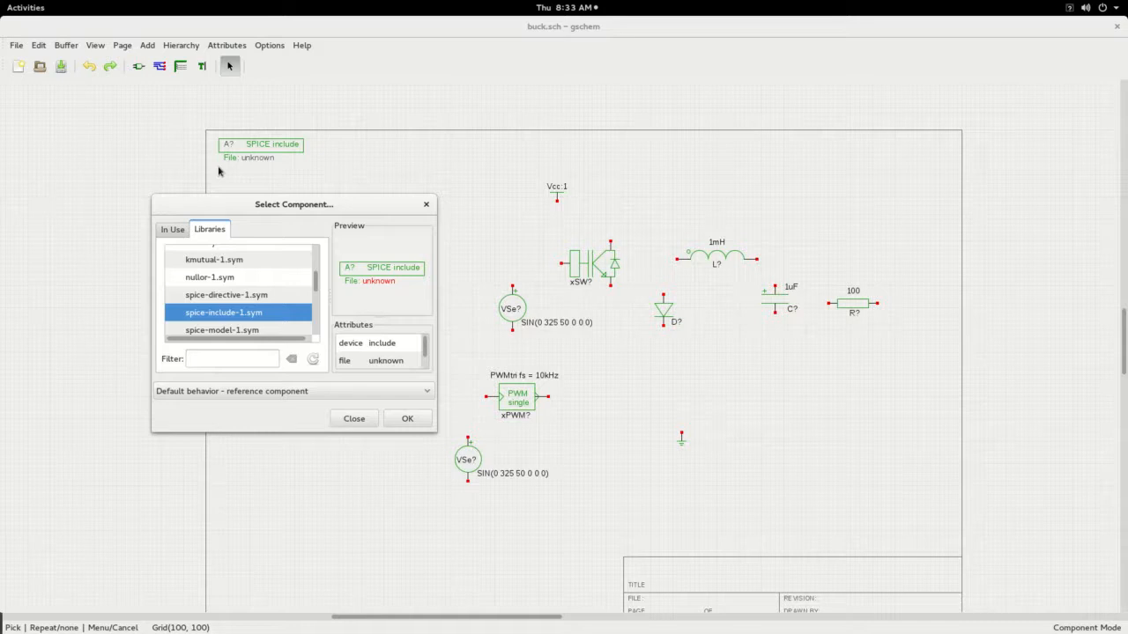
left_click(219, 171)
right_click(385, 173)
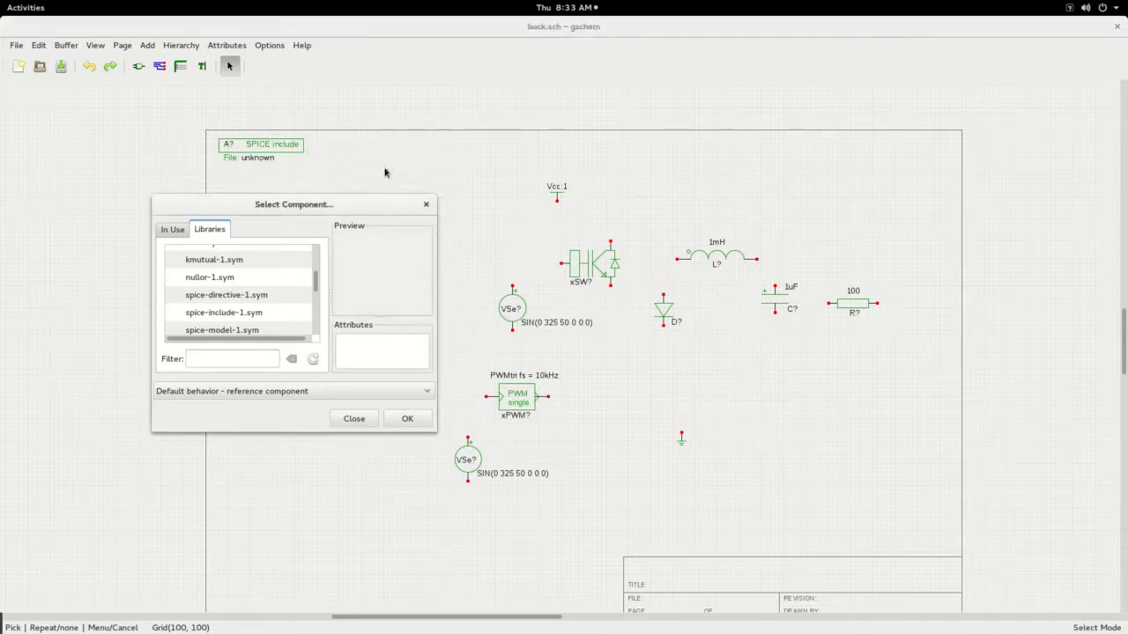
left_click(353, 418)
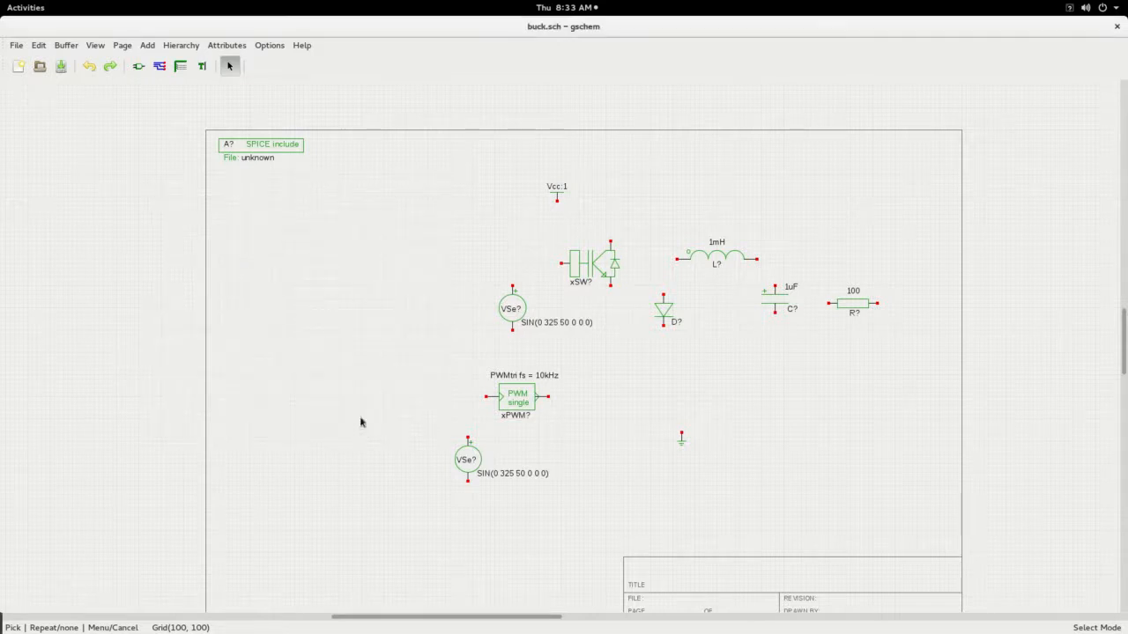
Set the SPICE include block's reference designator to A1.
double_click(230, 146)
left_click(567, 329)
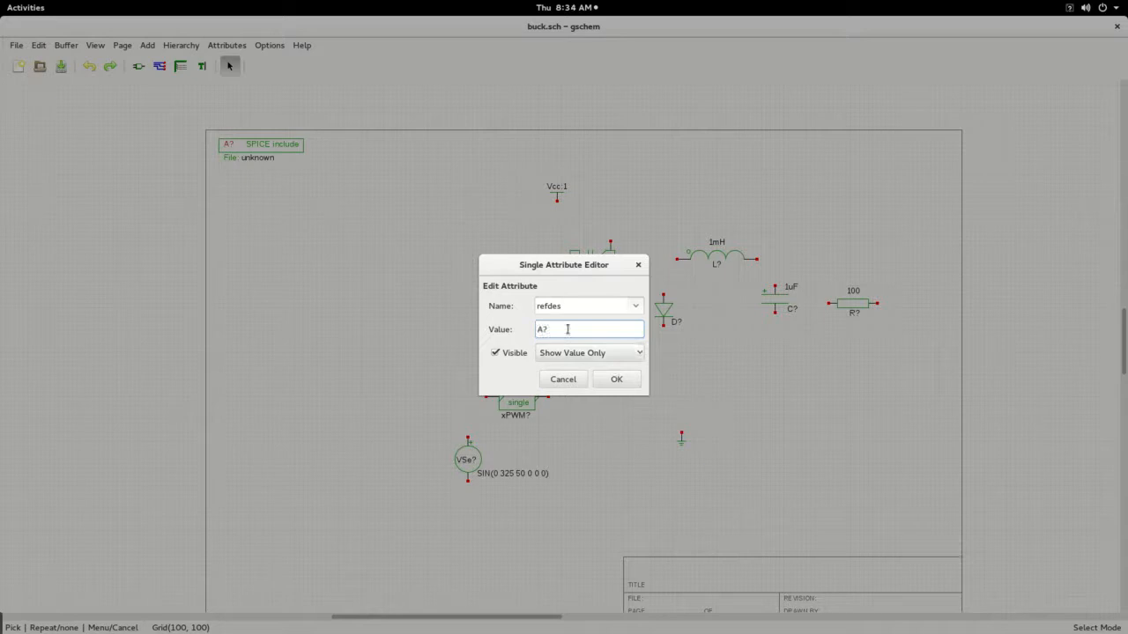
type("1")
key("Return")
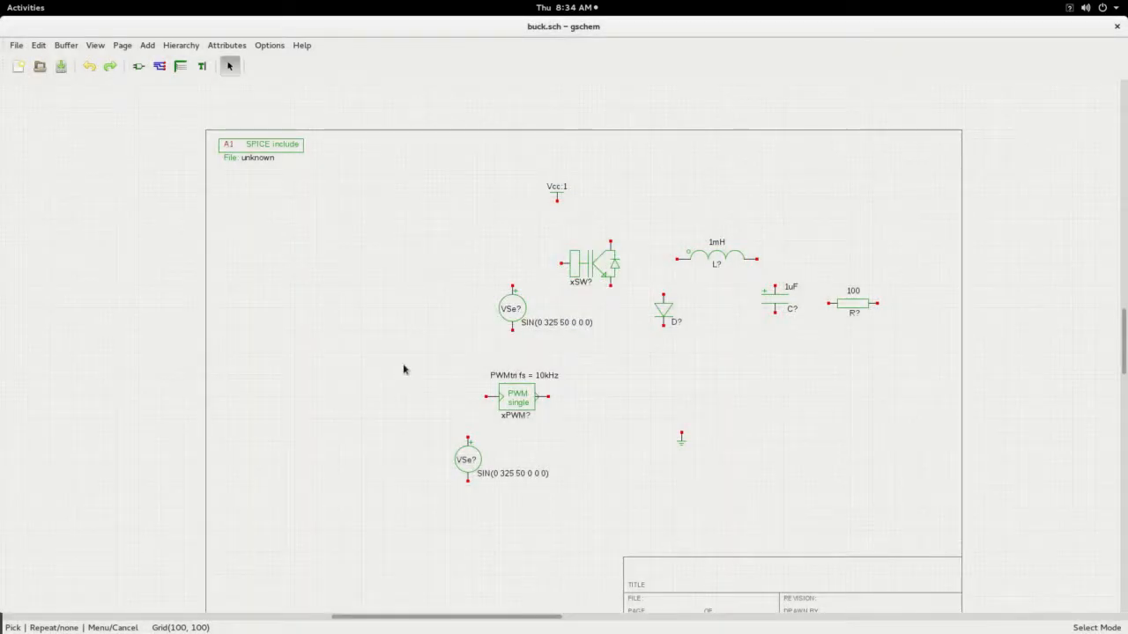
Set the SPICE include block's file attribute to edt01.sub.
double_click(264, 161)
left_click(265, 146)
left_click(264, 145)
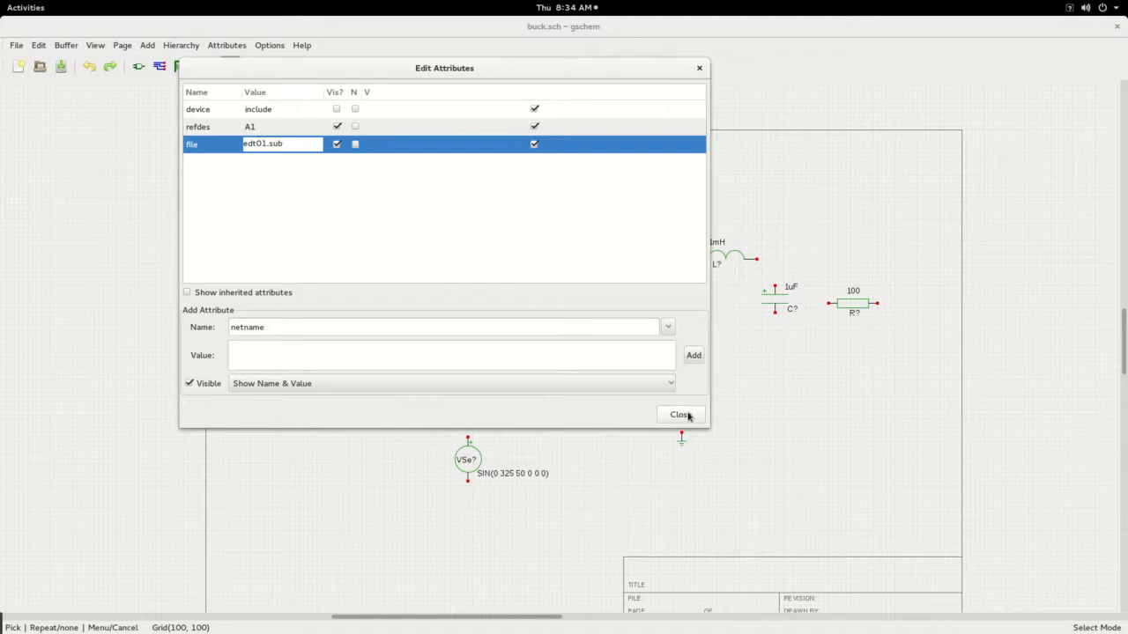
left_click(681, 415)
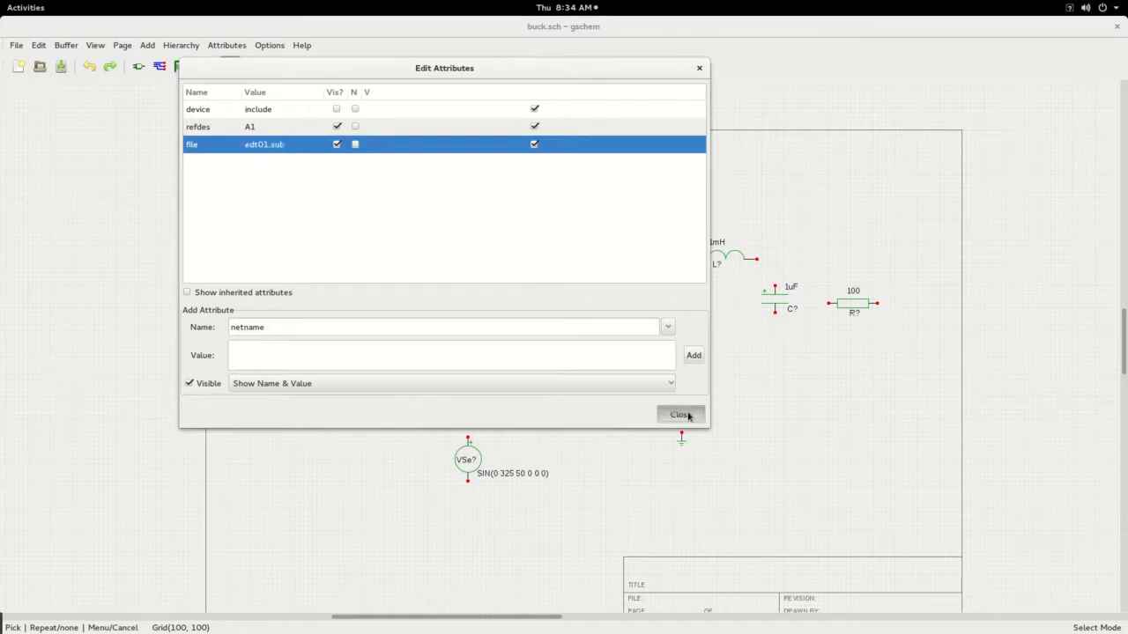
left_click(409, 343)
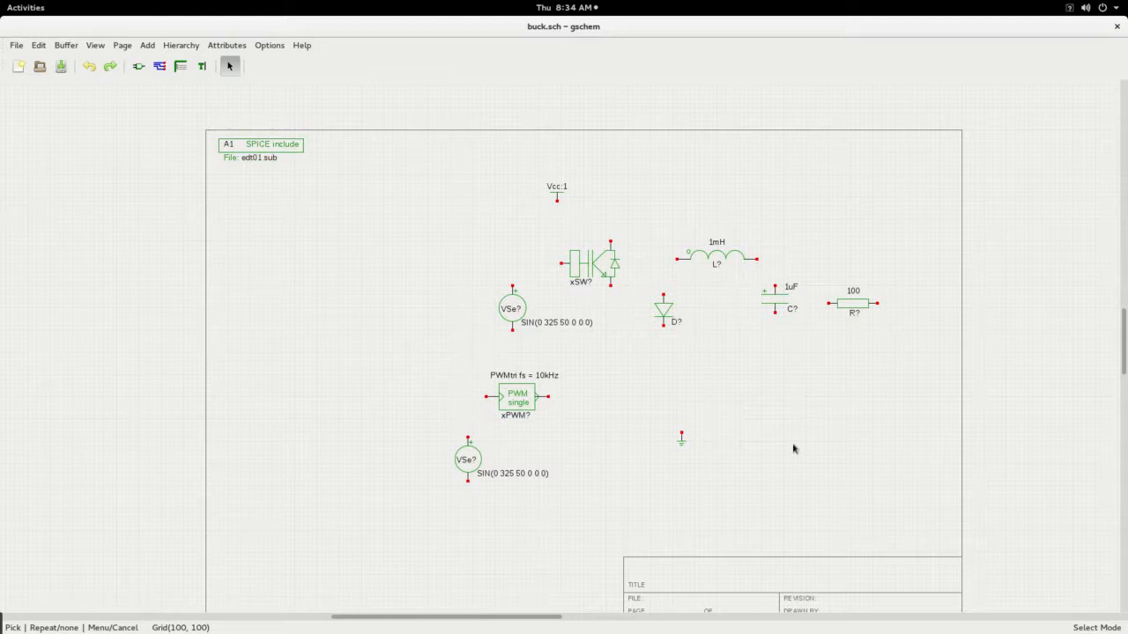
Move the upper voltage source well to the left of the power switch, below the SPICE include block.
left_click(514, 297)
left_click_drag(514, 296, 340, 265)
left_click(333, 300)
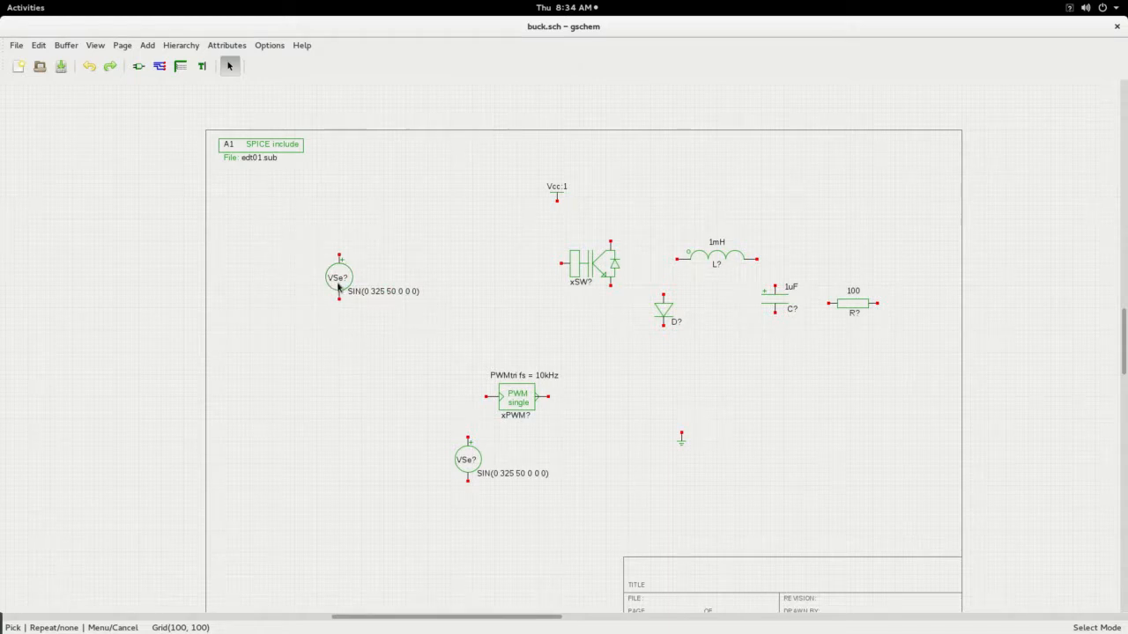
Set the upper voltage source's value to 12V and its reference designator to Vin.
double_click(364, 292)
left_click_drag(629, 329, 527, 325)
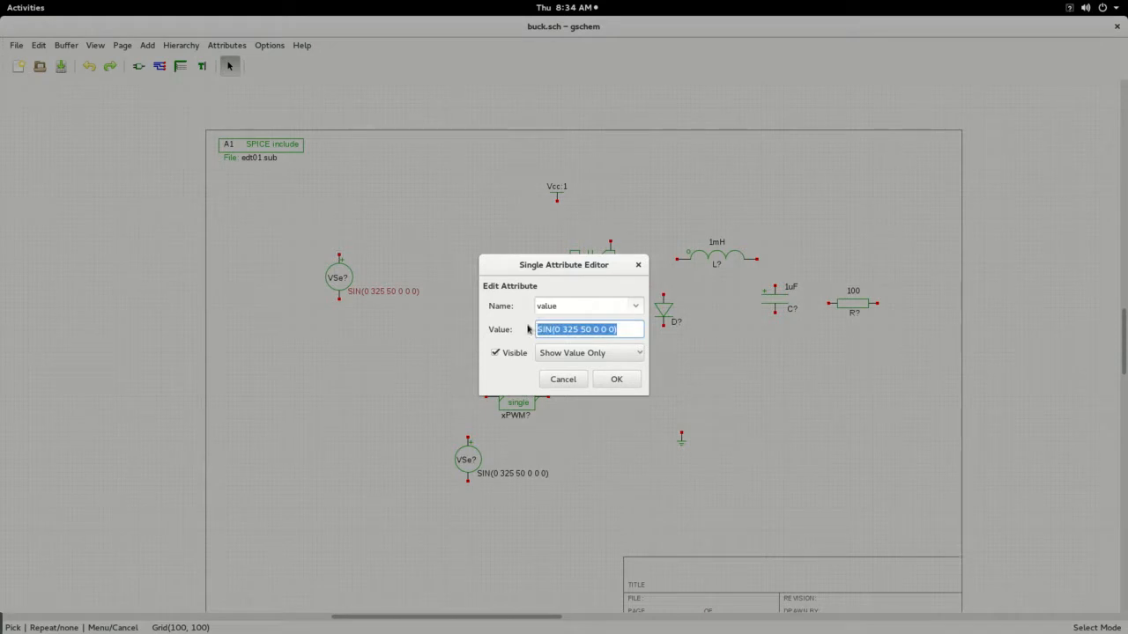
type("12V")
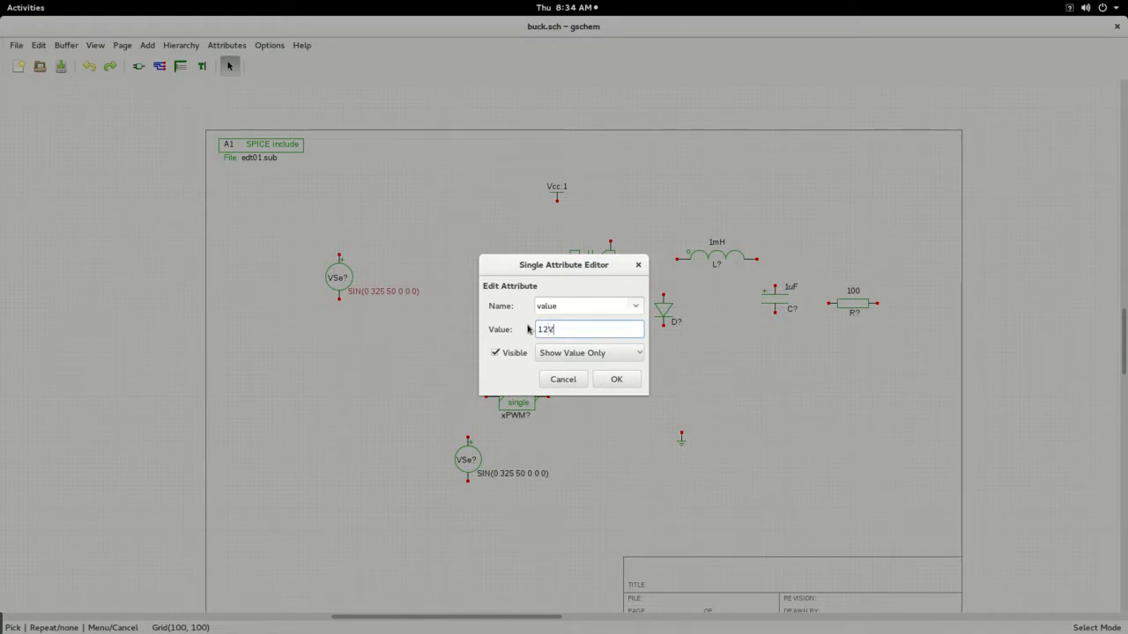
left_click(615, 380)
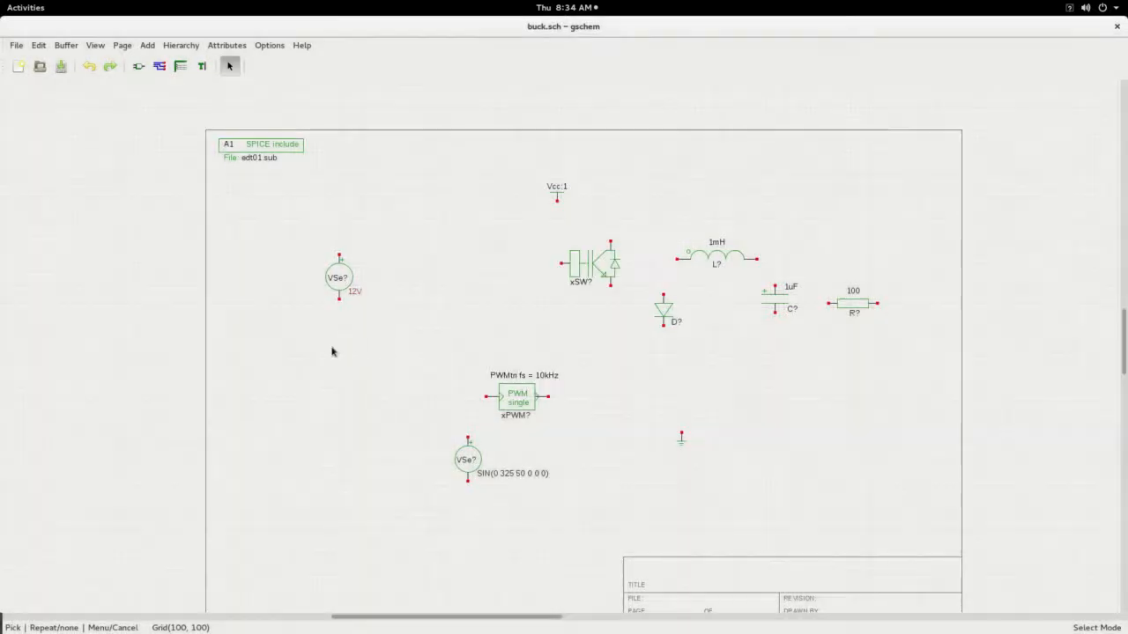
double_click(338, 280)
left_click(583, 331)
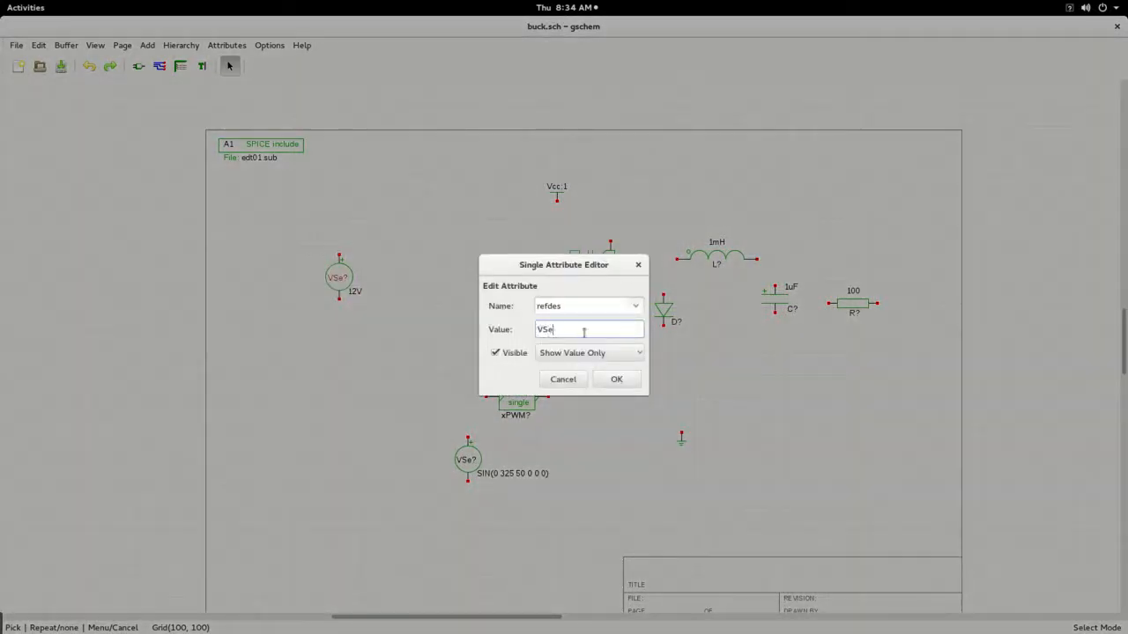
key("Return")
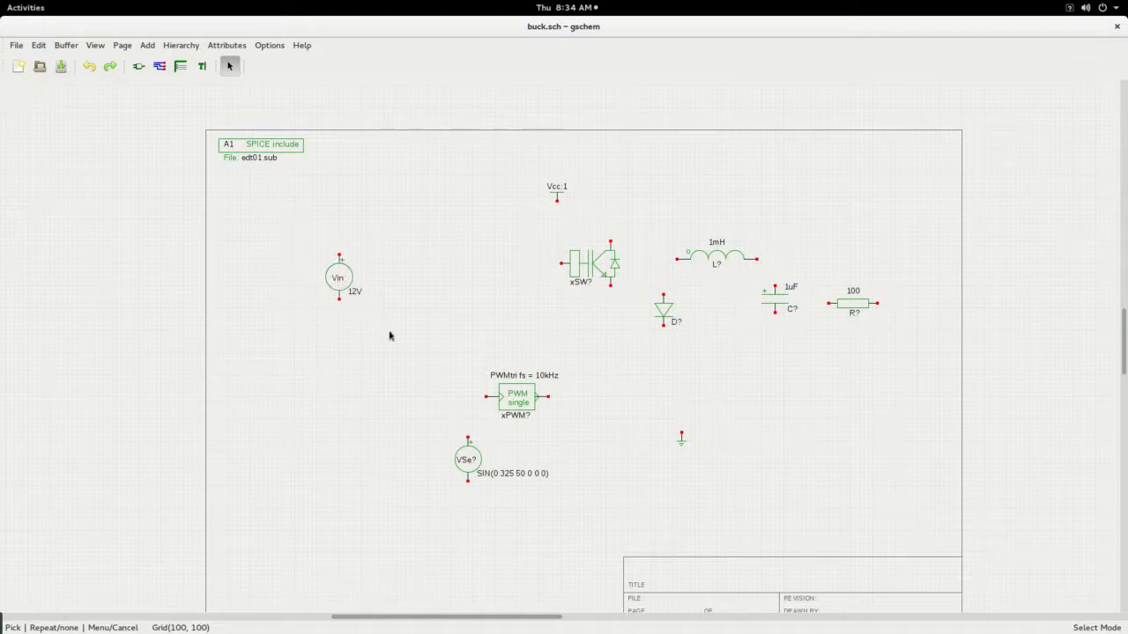
Set the value of the voltage source below the PWM block to 0.5 and its reference designator to Vc.
double_click(497, 477)
left_click_drag(620, 333, 537, 331)
type("0")
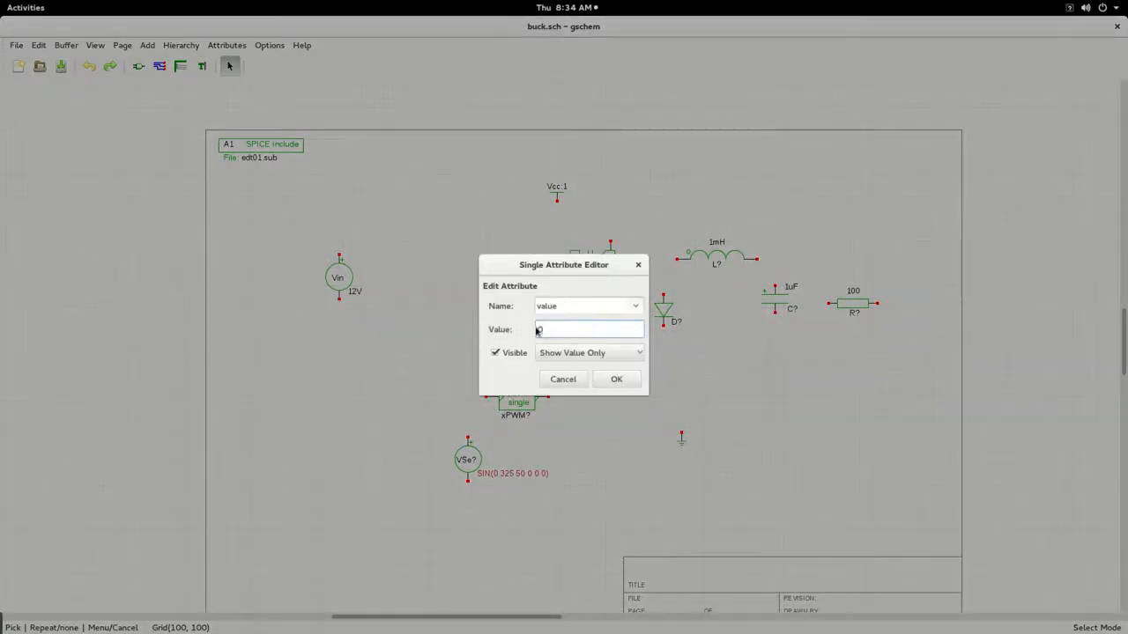
left_click(606, 376)
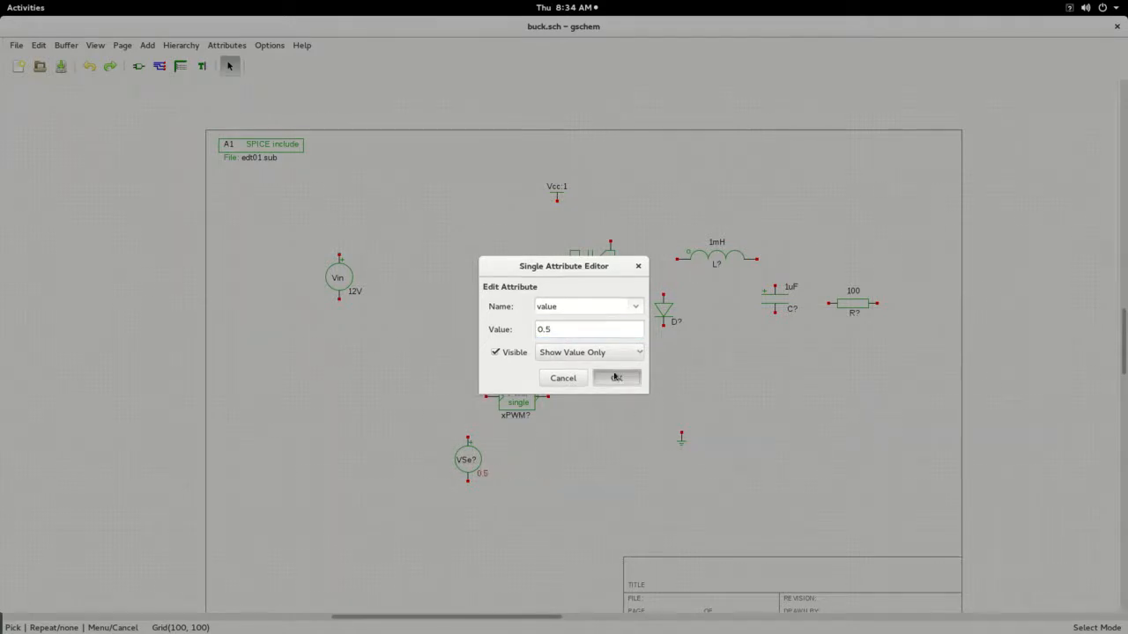
double_click(465, 461)
left_click(573, 329)
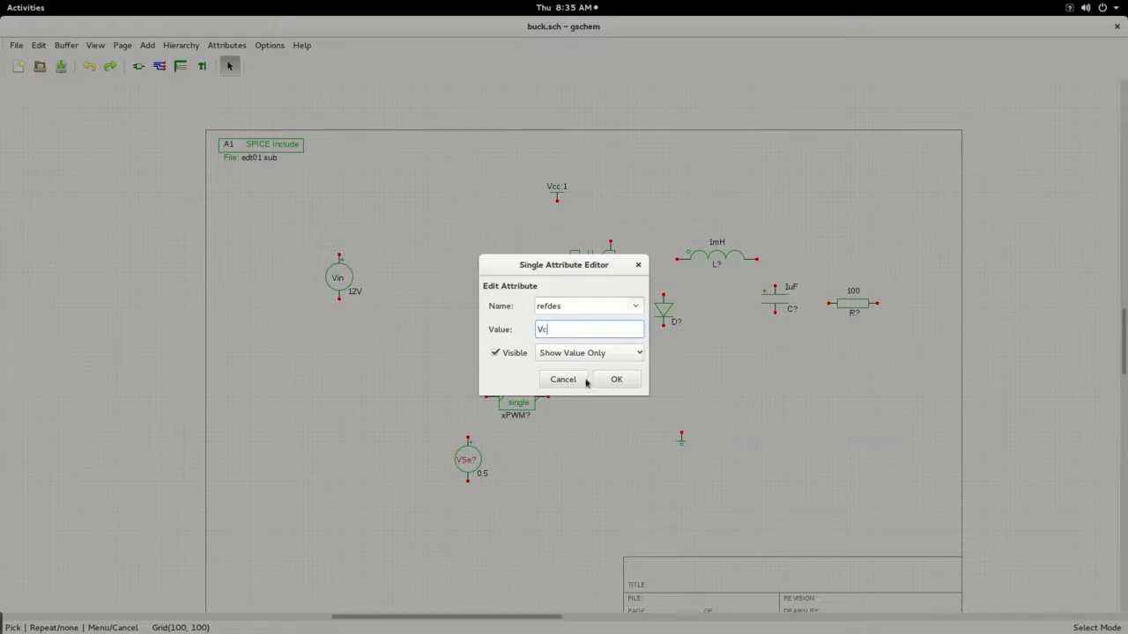
left_click(616, 379)
Shift the Vc source slightly left, and move the Vin source right and slightly up toward the power switch.
left_click(471, 461)
left_click_drag(471, 463, 466, 464)
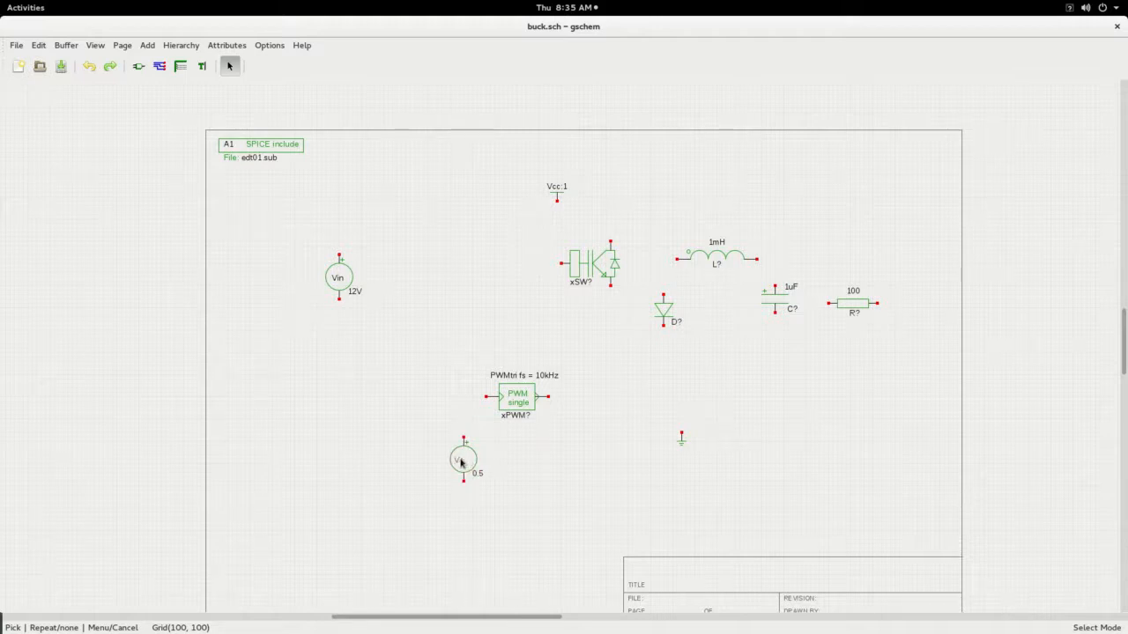
left_click(472, 461)
double_click(464, 441)
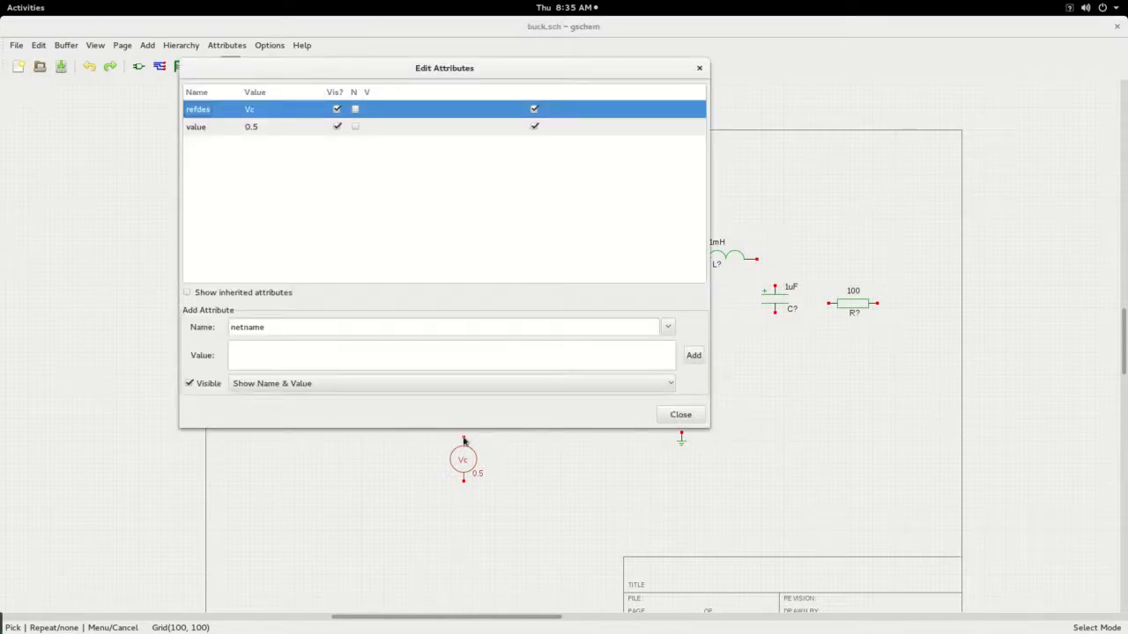
left_click(680, 414)
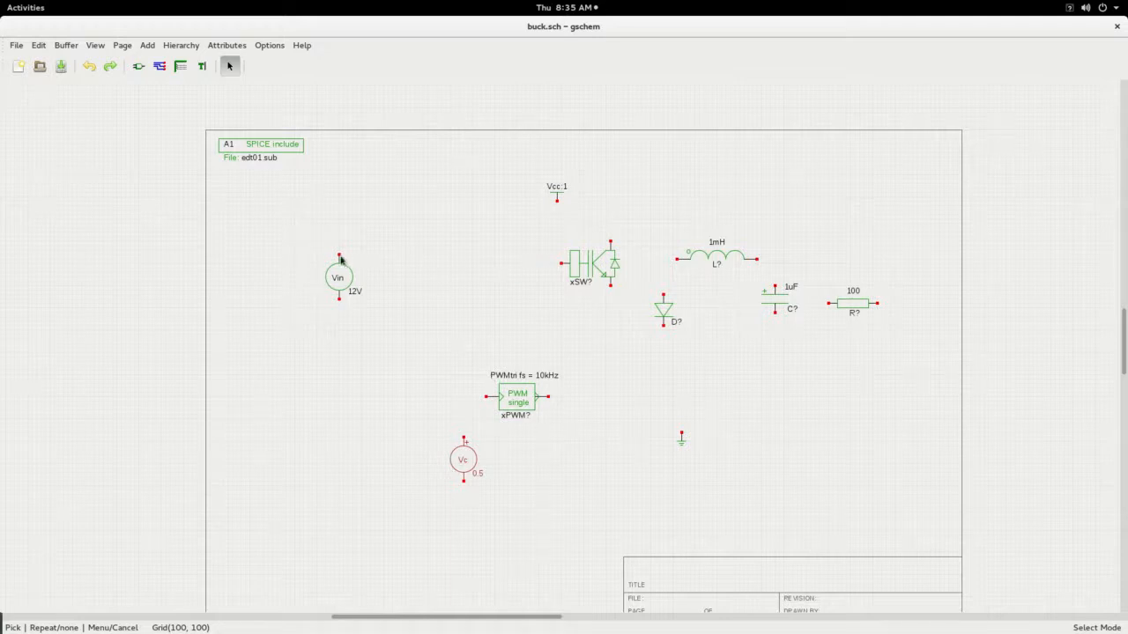
left_click_drag(342, 263, 406, 254)
Rotate the power switch so its control pin points down, and move it just above and right of the Vin source.
left_click(616, 269)
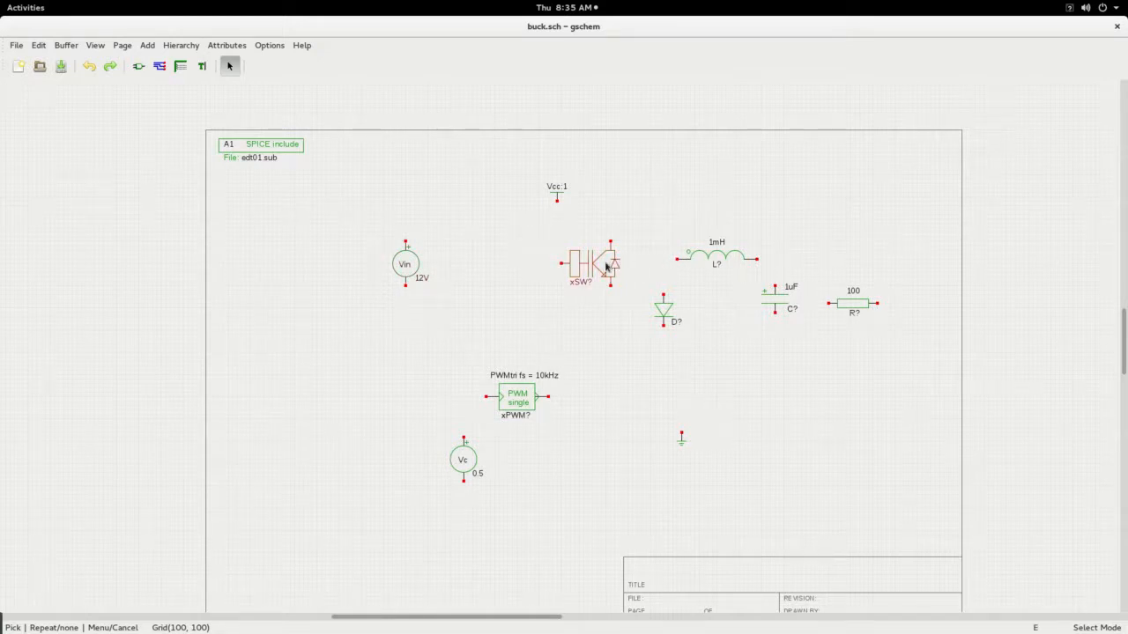
key("e")
key("r")
left_click_drag(587, 257, 454, 226)
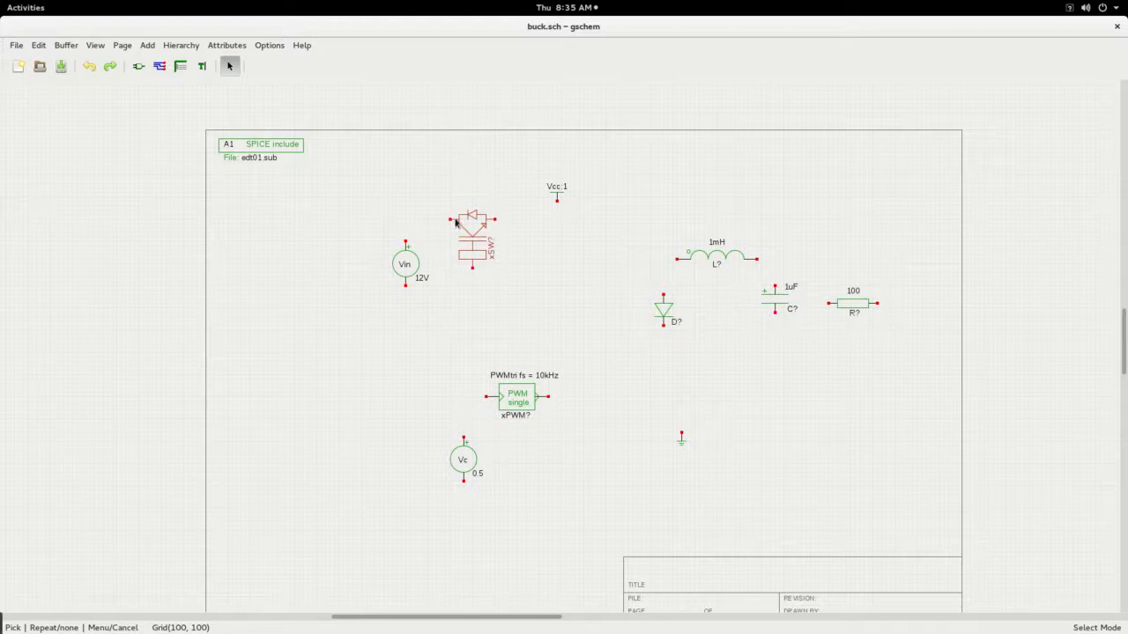
Rotate the diode 180 degrees so its cathode points up, and move it just right of the power switch.
left_click(665, 321)
key("e")
key("r")
key("e")
key("r")
left_click_drag(665, 314, 562, 248)
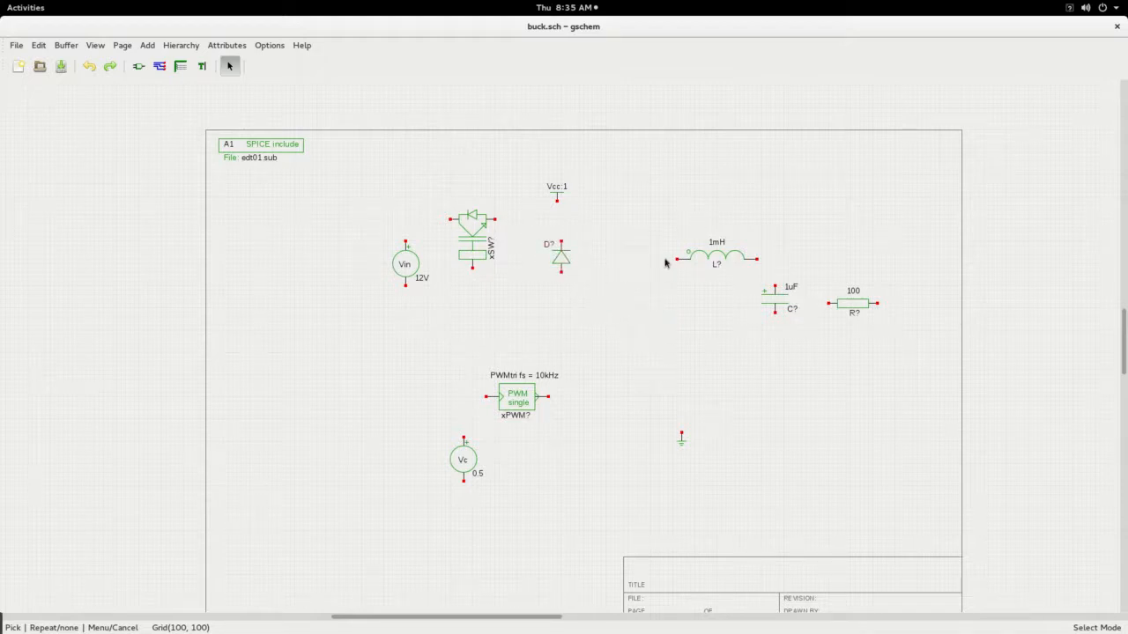
Move the inductor and capacitor up beside the diode, and rotate the resistor upright and place it right of the capacitor.
left_click_drag(683, 258, 609, 223)
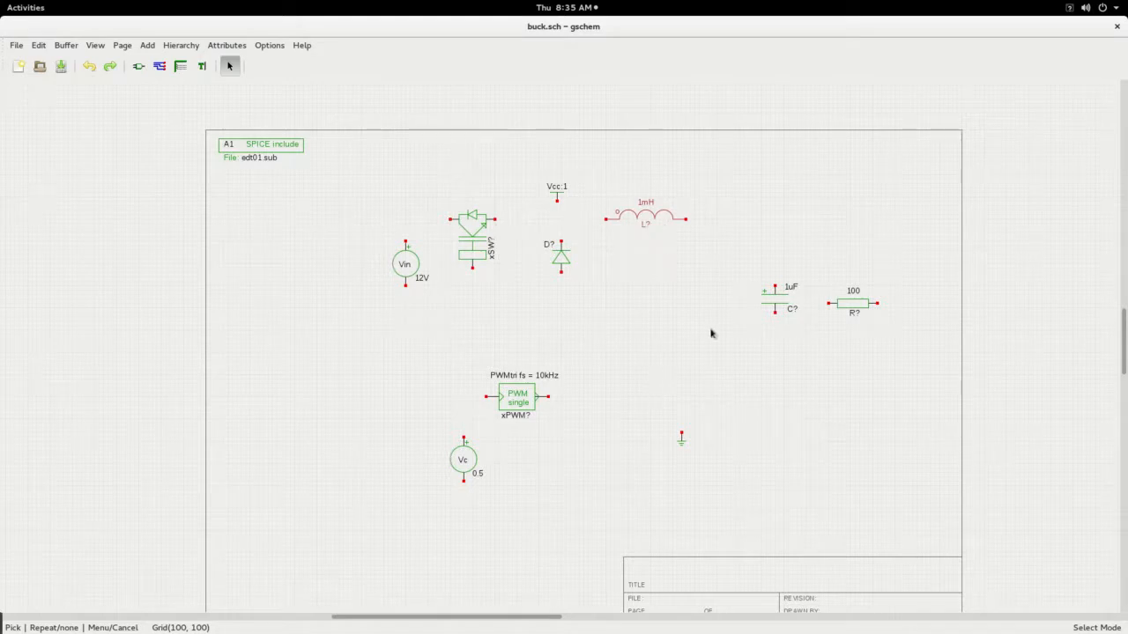
left_click_drag(776, 293, 719, 251)
left_click(853, 305)
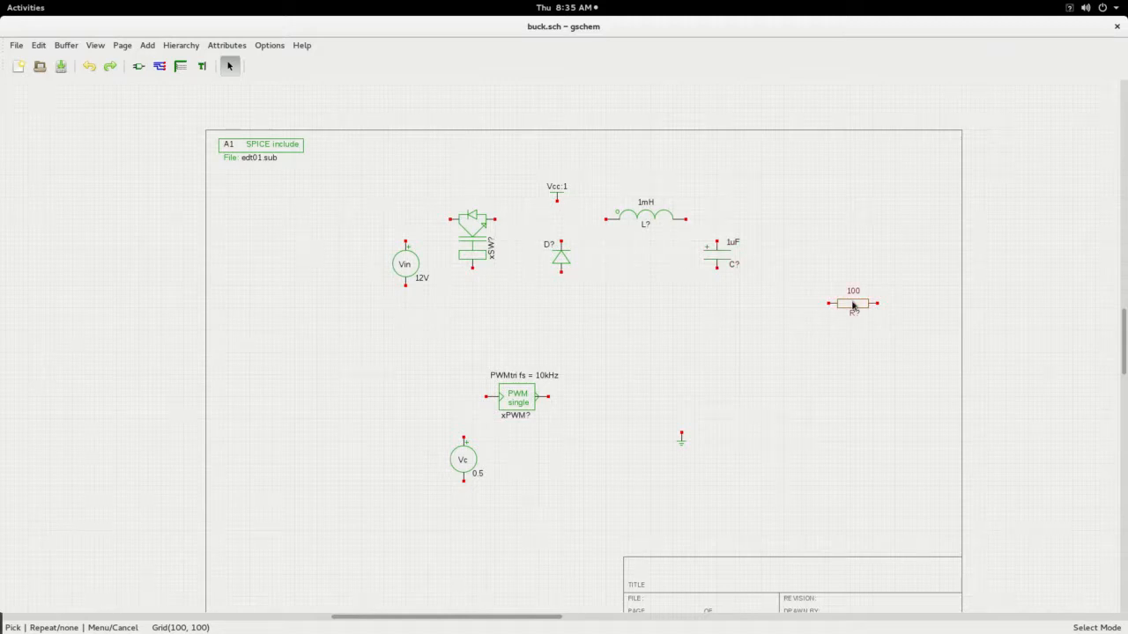
key("e")
key("r")
left_click_drag(854, 279, 784, 244)
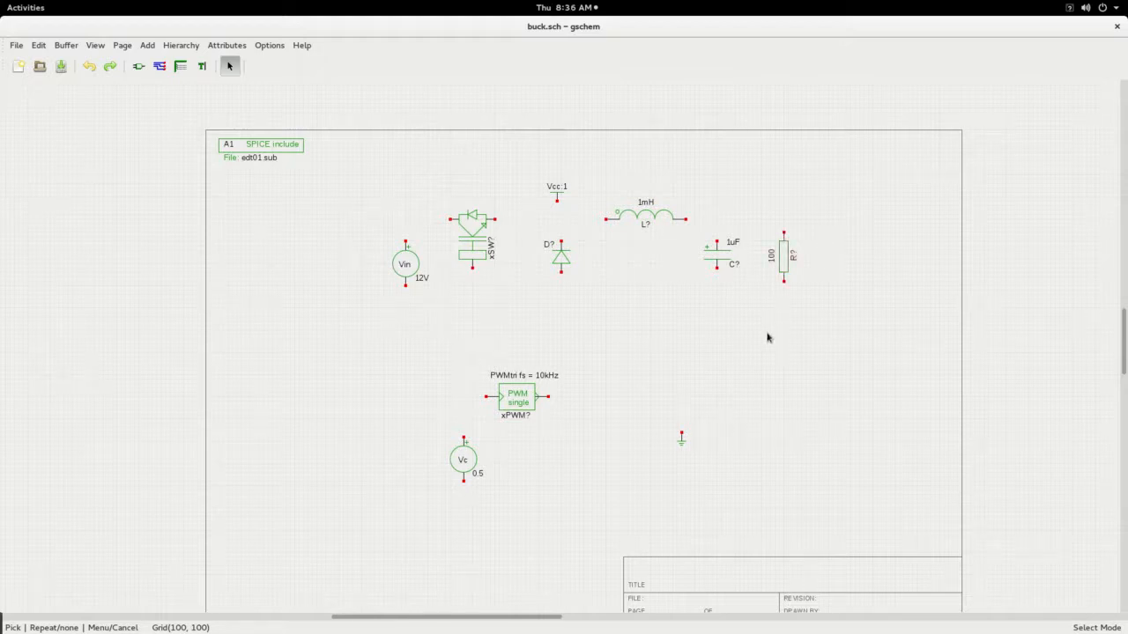
Move the PWM block below the Vin source, and place the Vc source just left of the block's input.
left_click(518, 398)
left_click_drag(520, 397, 405, 368)
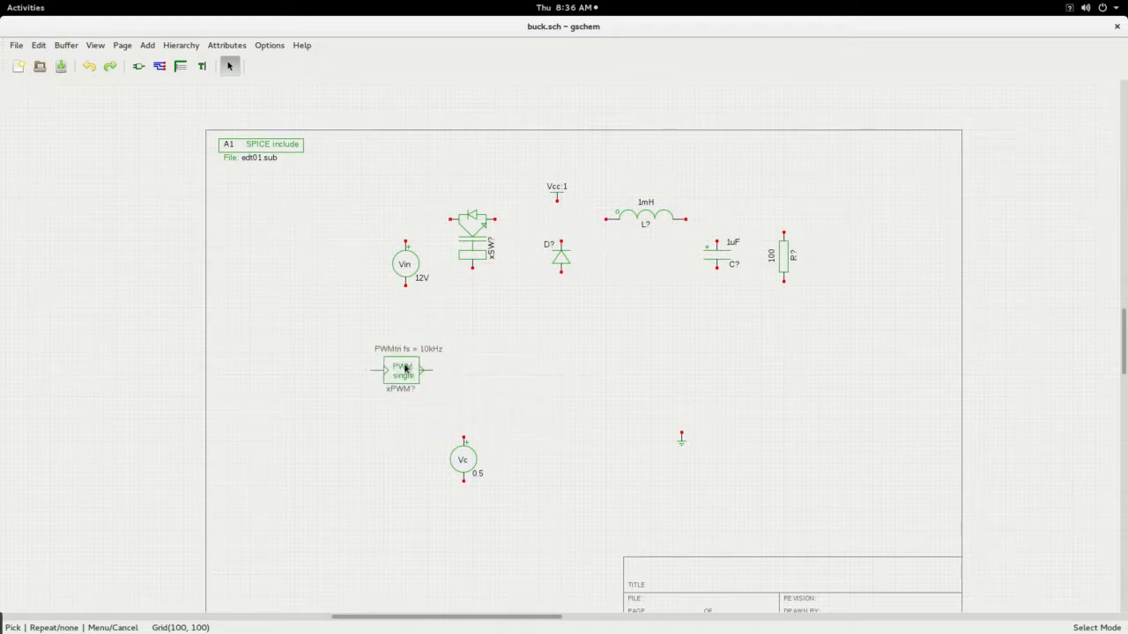
left_click(498, 423)
left_click_drag(461, 457, 340, 393)
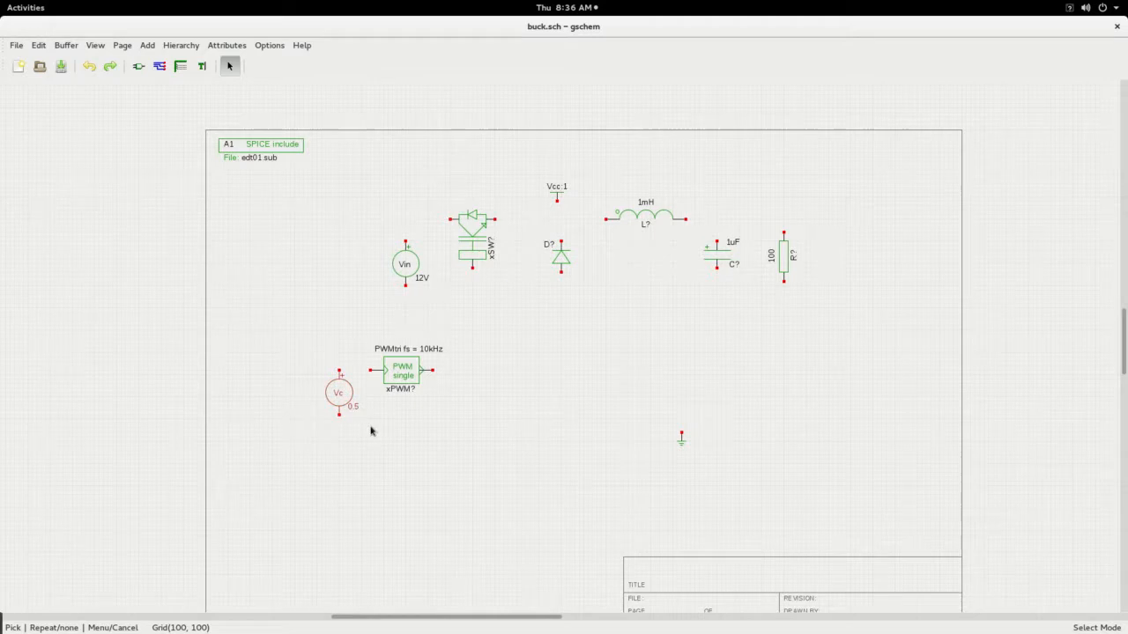
Duplicate the ground symbol and place the copy up and left of the original, below the power stage.
right_click(681, 439)
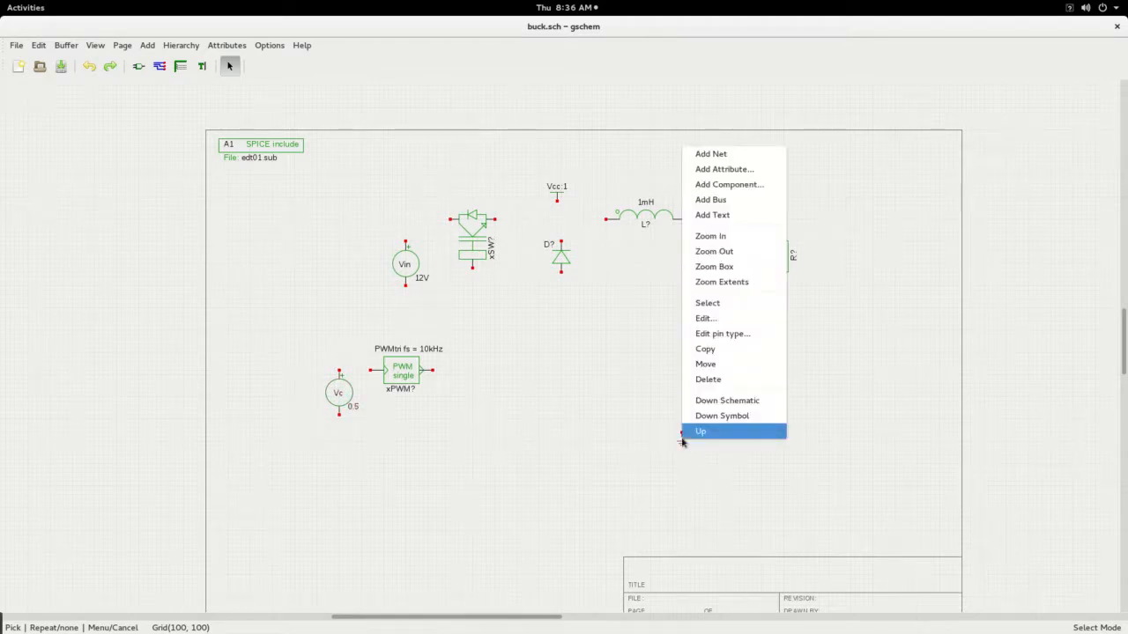
left_click(636, 412)
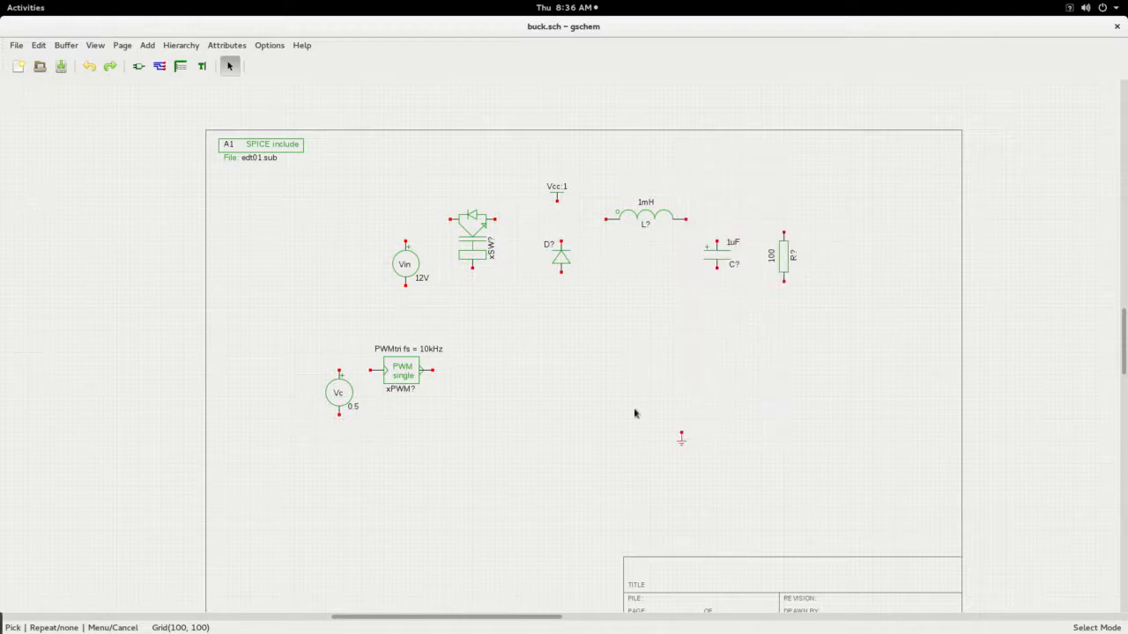
left_click(34, 47)
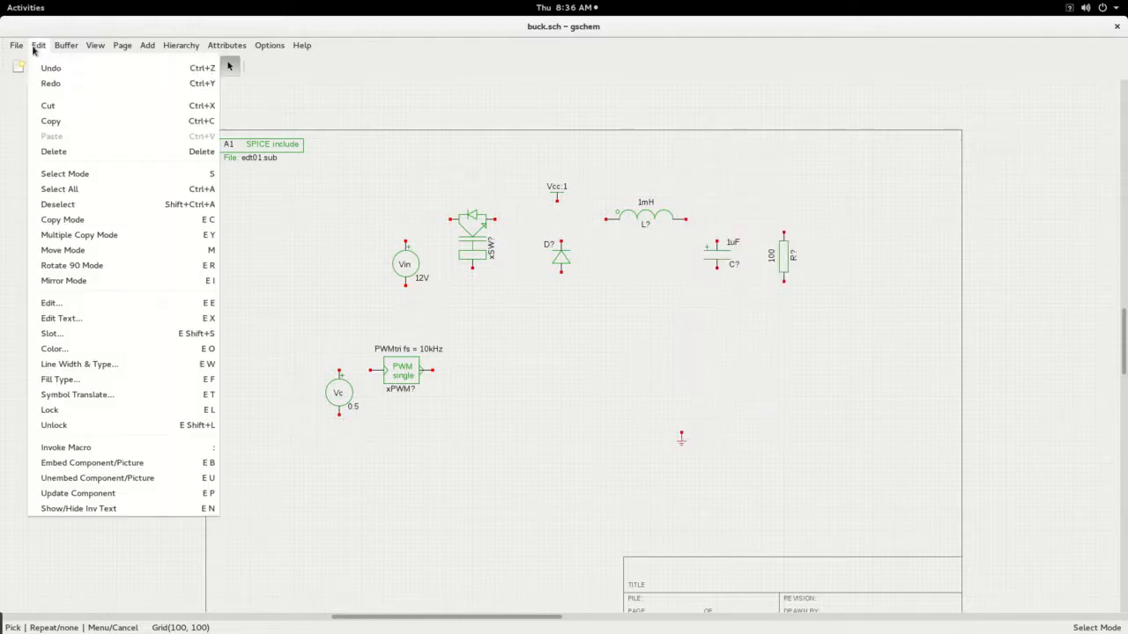
left_click(51, 121)
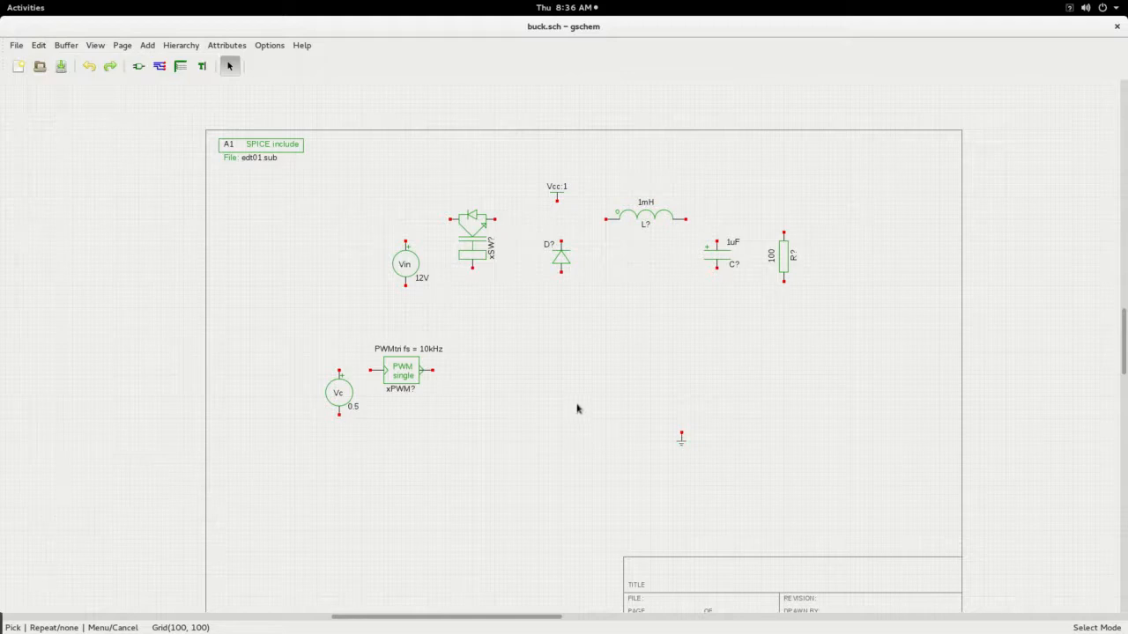
right_click(564, 380)
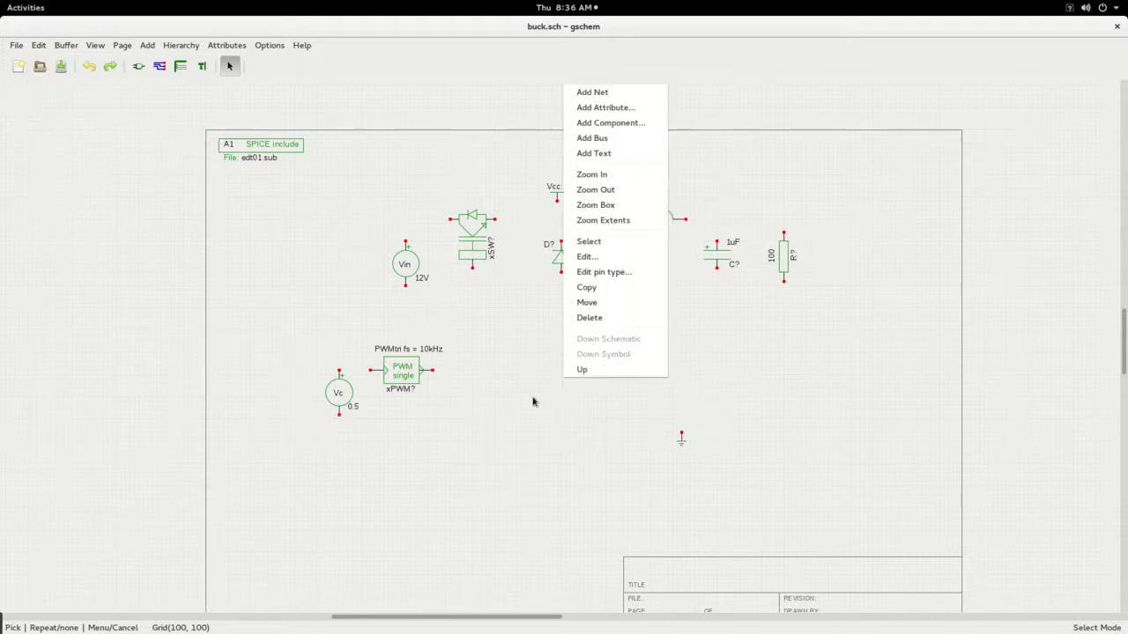
left_click(533, 402)
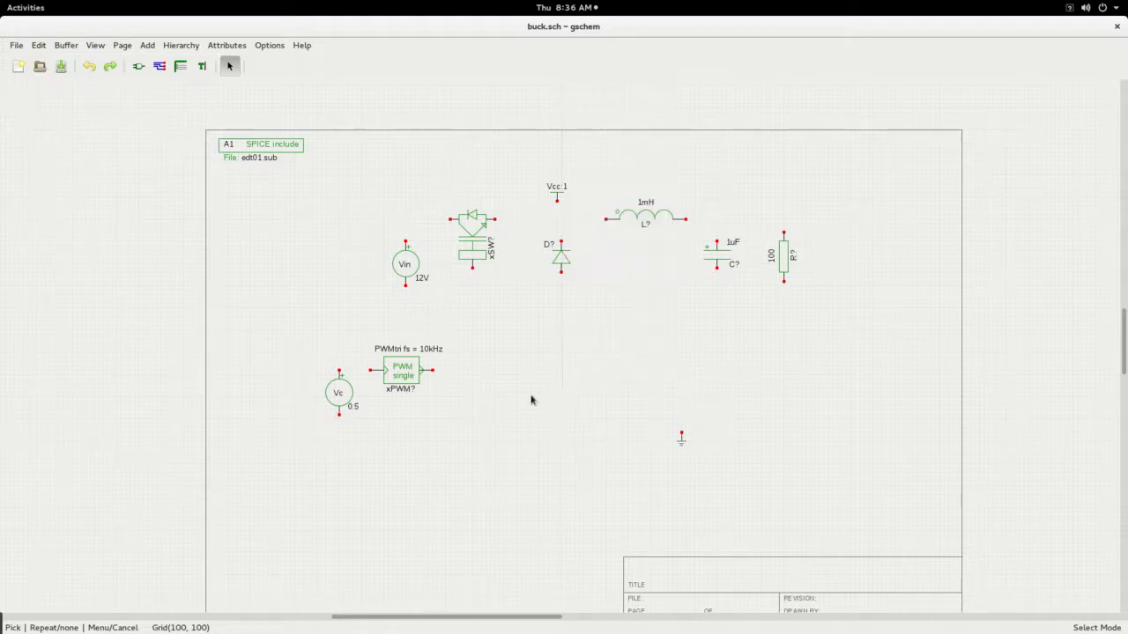
left_click(39, 46)
left_click(51, 136)
right_click(552, 447)
left_click(556, 474)
Wire the Vin source's positive pin to the power switch, and connect the switch's output to the inductor and diode cathode.
left_click(159, 67)
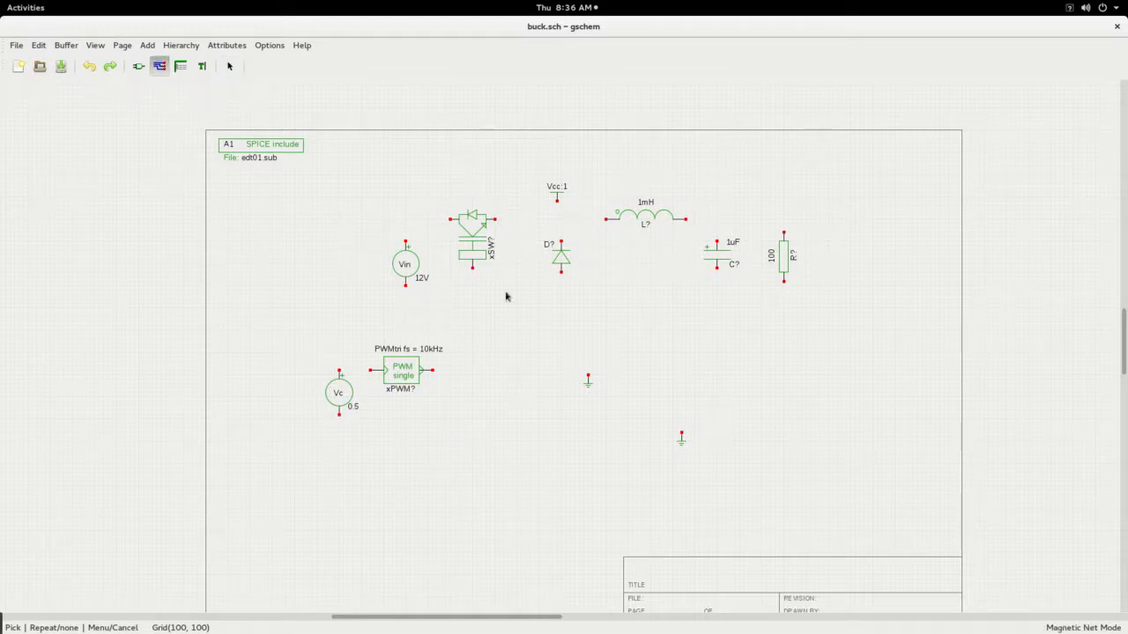
left_click(406, 241)
left_click(450, 224)
left_click(494, 219)
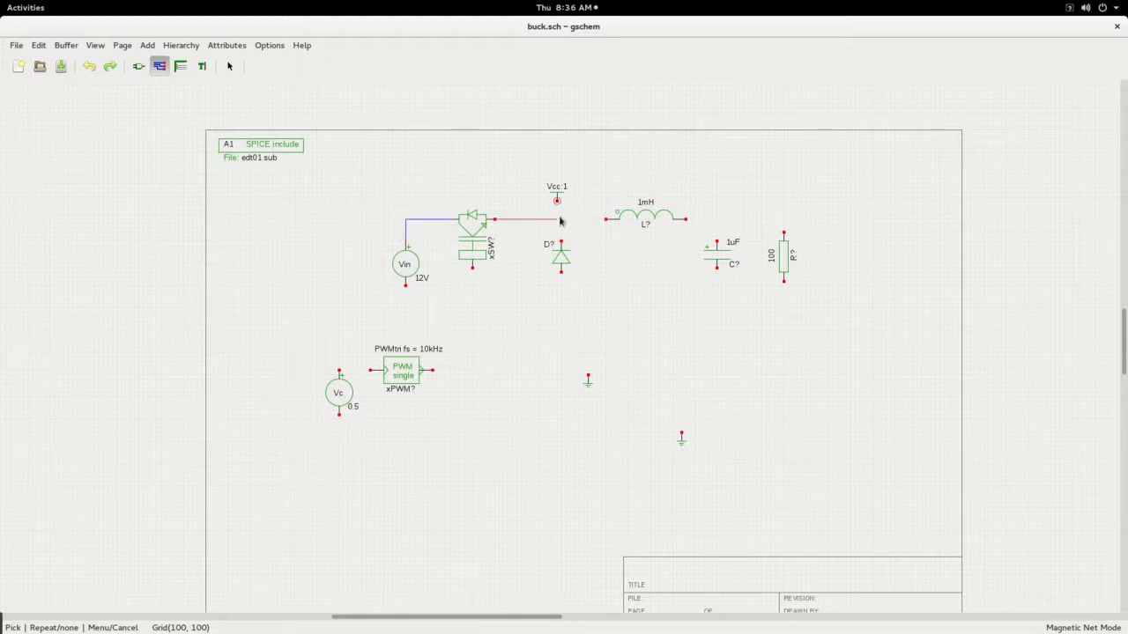
left_click(605, 220)
left_click(561, 241)
left_click(561, 219)
Wire the inductor's output to the upper pins of the capacitor and the resistor.
left_click(685, 220)
left_click(716, 243)
left_click(716, 221)
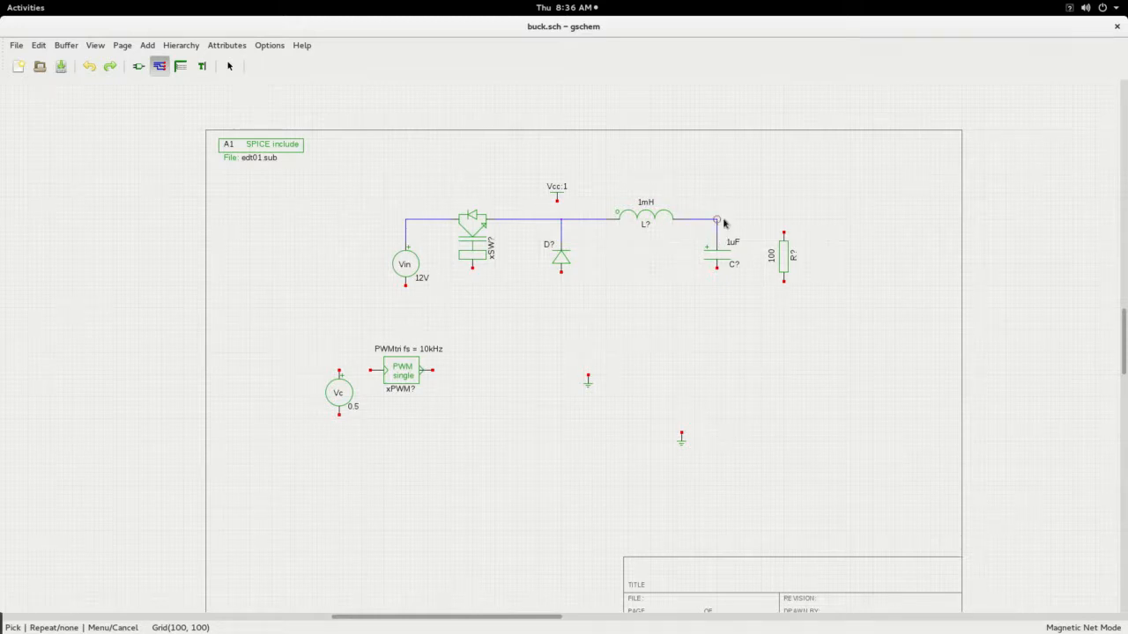
left_click(783, 233)
Draw a return net from Vin's negative pin to the resistor, and shift its horizontal segment down below the components.
left_click(406, 285)
left_click(785, 311)
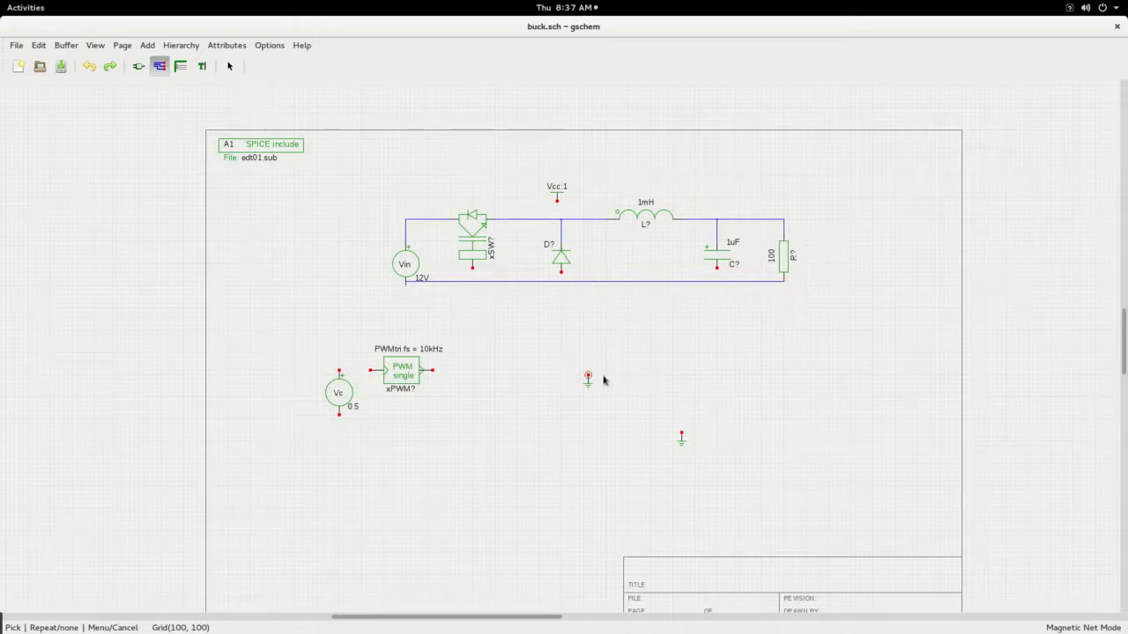
left_click(230, 66)
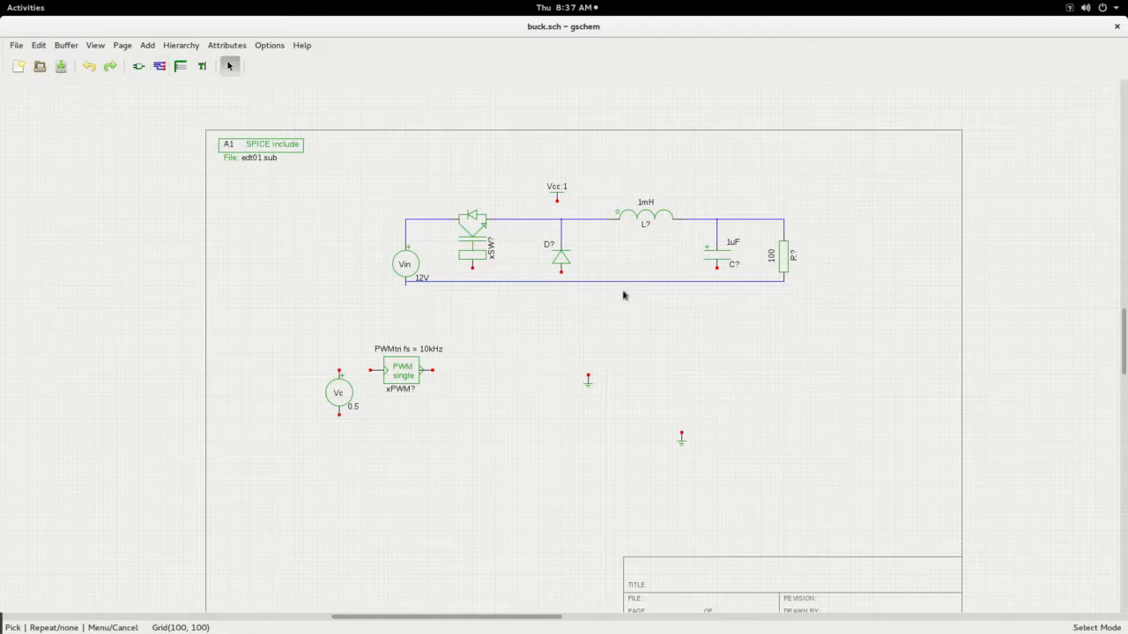
left_click_drag(618, 285, 620, 310)
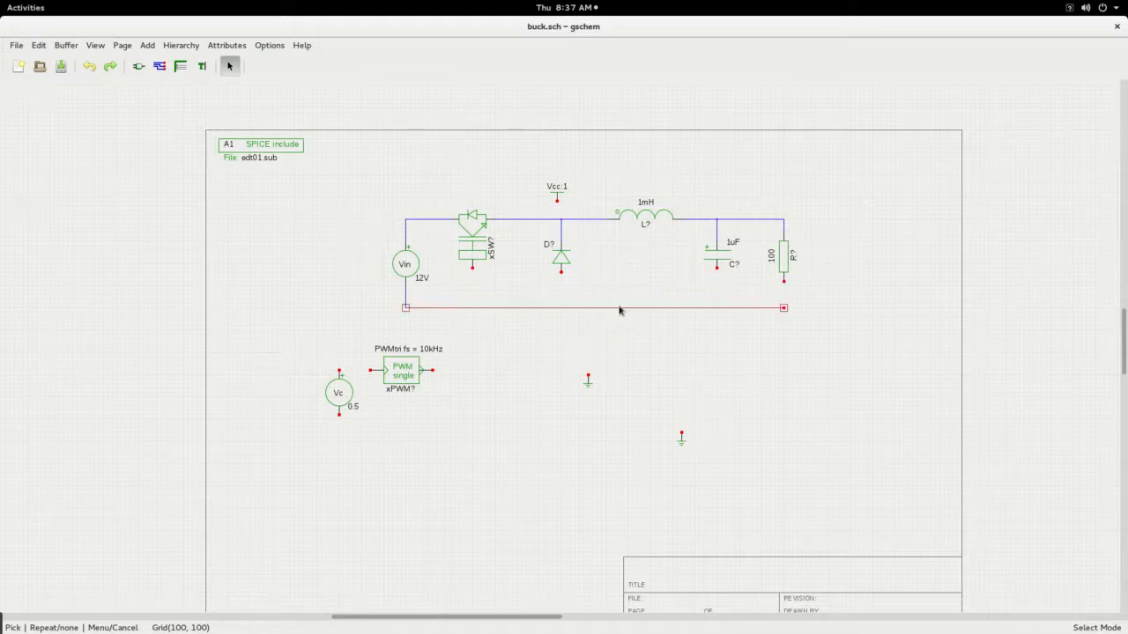
Wire the lower pins of the resistor, capacitor and diode down to the return net.
left_click(159, 66)
left_click(784, 282)
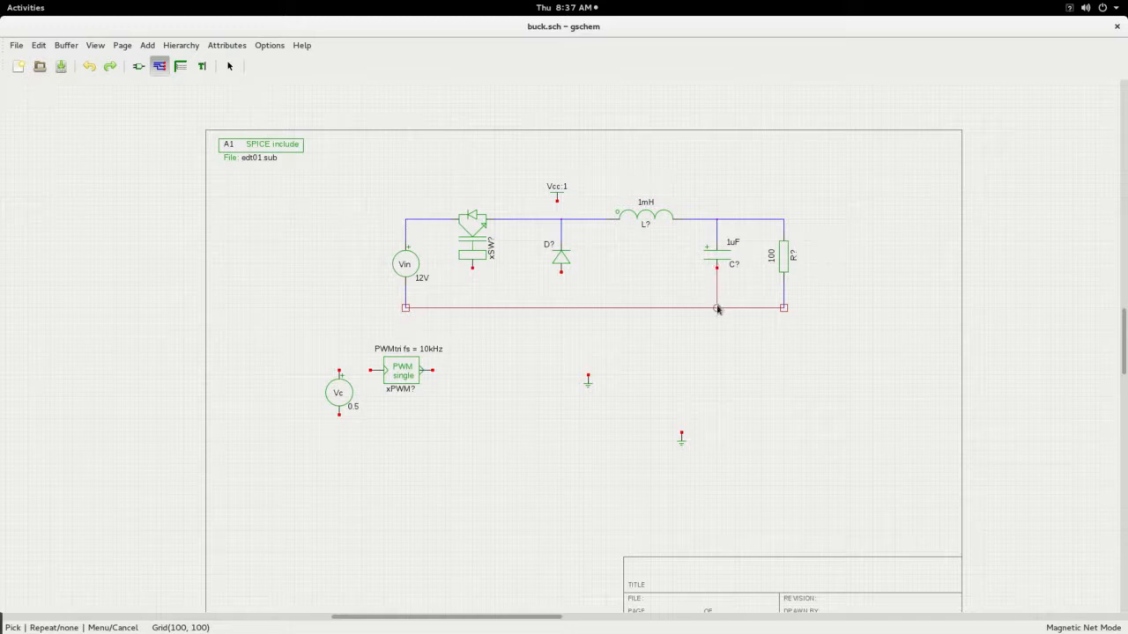
left_click(561, 274)
left_click(563, 310)
Wire the PWM block's output to the power switch's control pin, and the Vc source to the block's input.
left_click(432, 370)
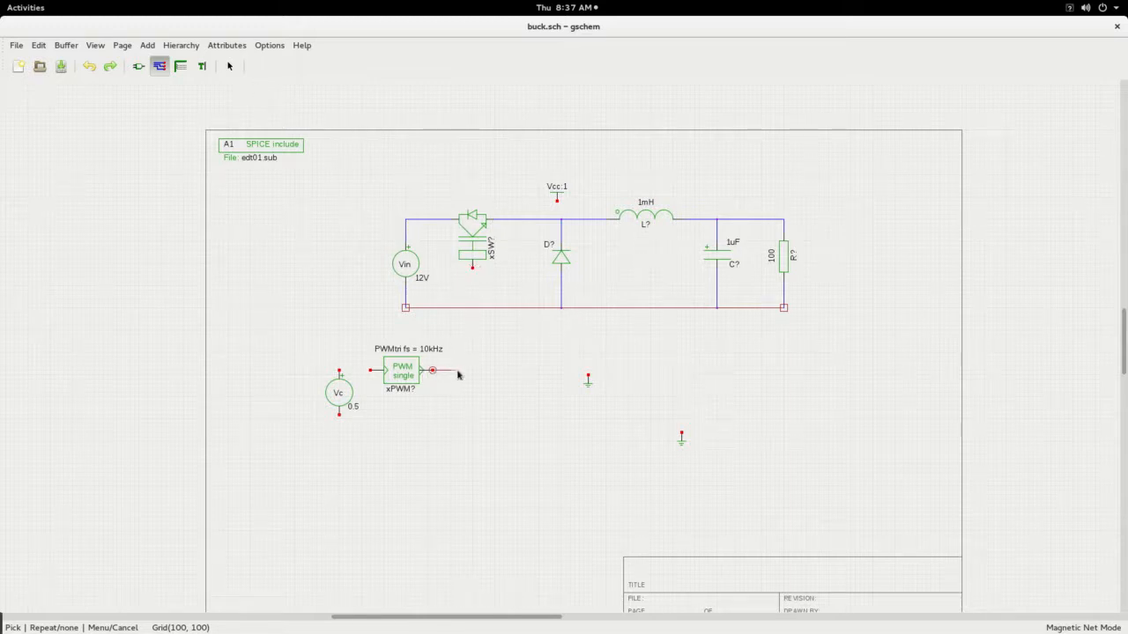
left_click(472, 268)
left_click(339, 371)
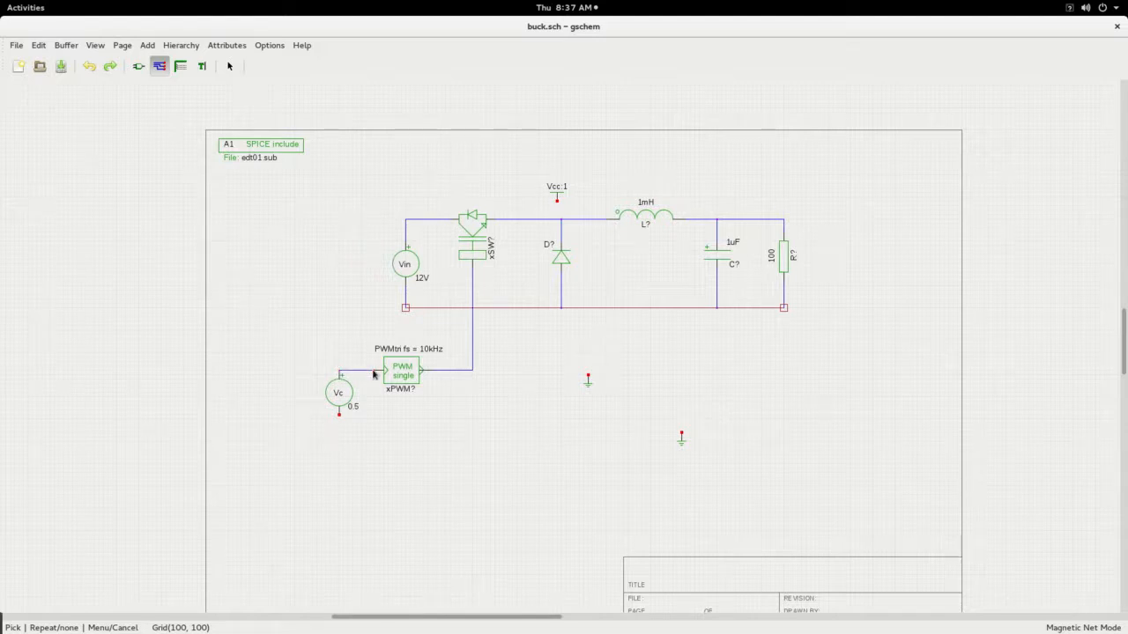
Attach one ground symbol to the return net below the diode and the other to the bottom of the Vc source.
left_click(230, 66)
left_click(265, 270)
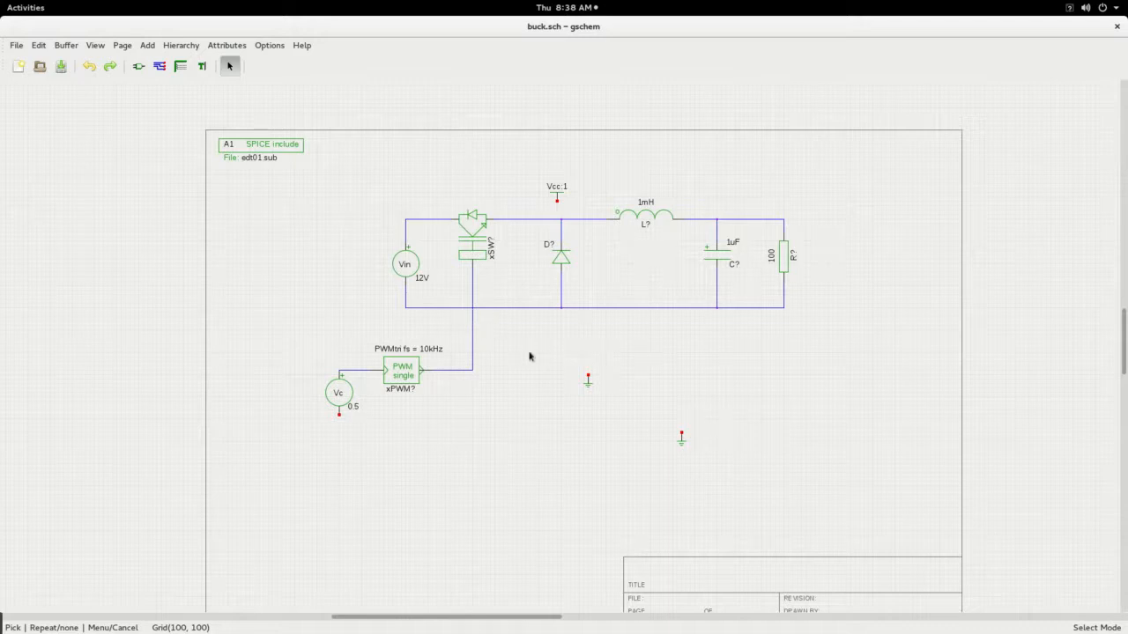
left_click_drag(588, 386, 561, 319)
left_click_drag(681, 445, 339, 433)
Move the Vcc symbol onto the net above the Vin source and set its net value to a:1.
left_click_drag(558, 197, 408, 216)
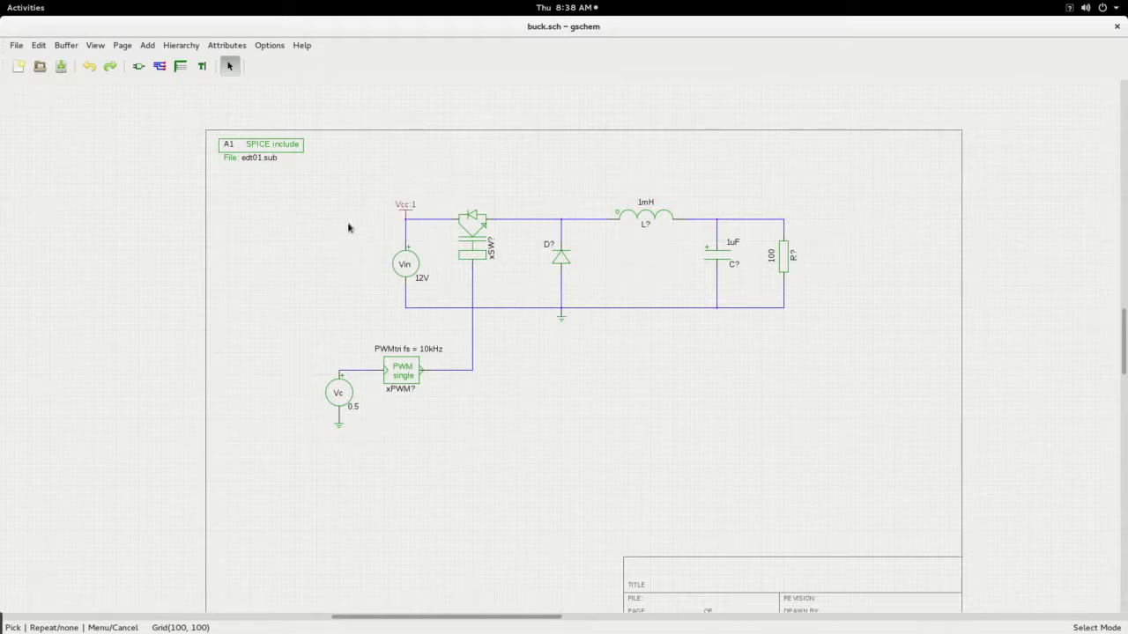
double_click(399, 206)
left_click(548, 329)
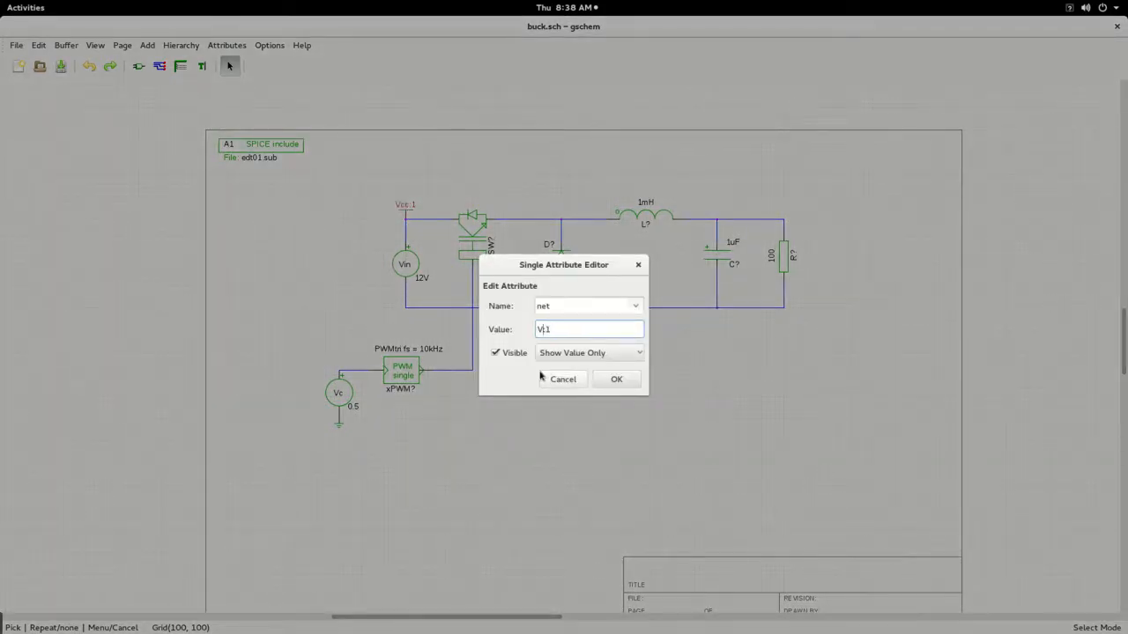
type("a")
left_click(615, 380)
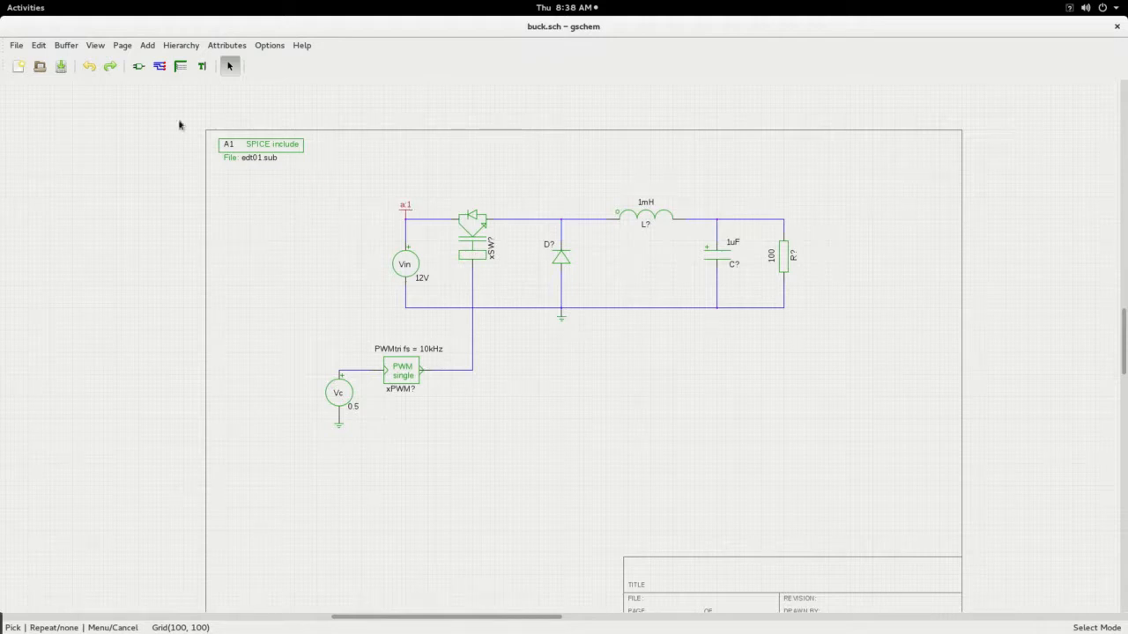
Copy the a:1 net label onto the node above the diode and set the copy's net value to p:1.
key("ctrl+c")
key("ctrl+v")
left_click(551, 224)
double_click(556, 206)
left_click(542, 329)
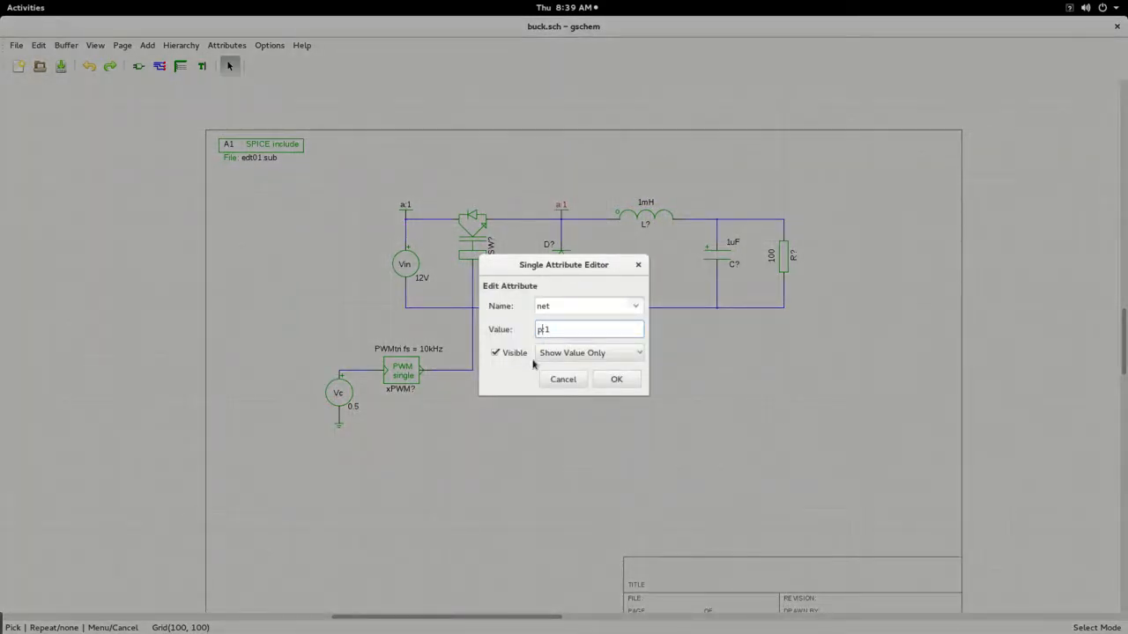
type("p")
left_click(614, 380)
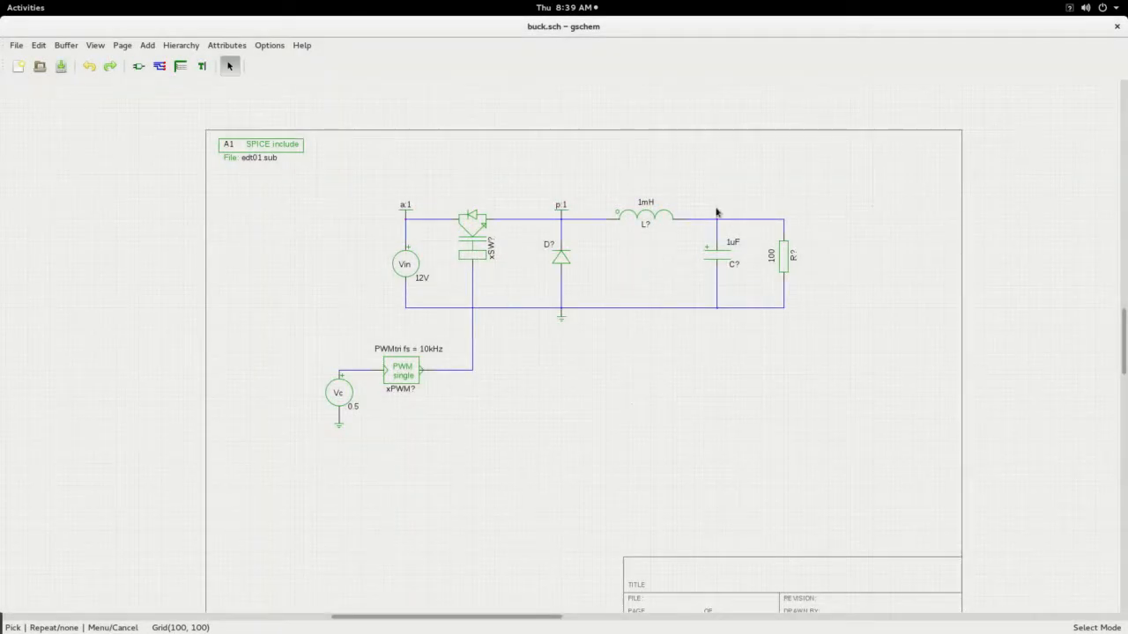
Paste another net label on the output node above the capacitor and set its net value to o:1.
key("ctrl+v")
left_click(707, 222)
double_click(715, 206)
left_click(543, 329)
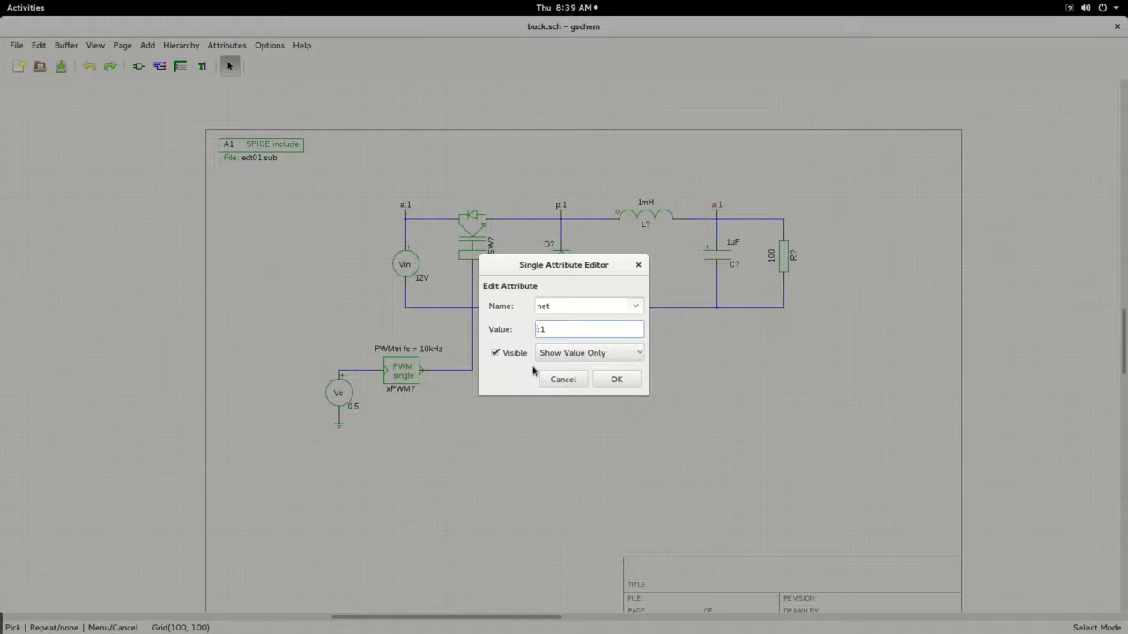
left_click(603, 379)
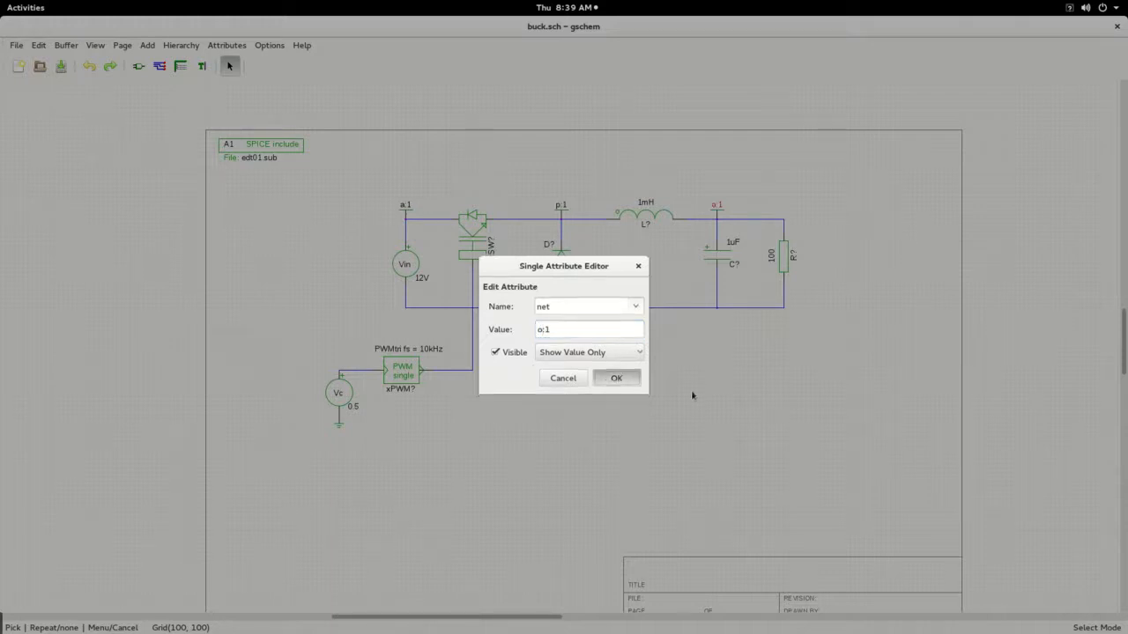
left_click(710, 400)
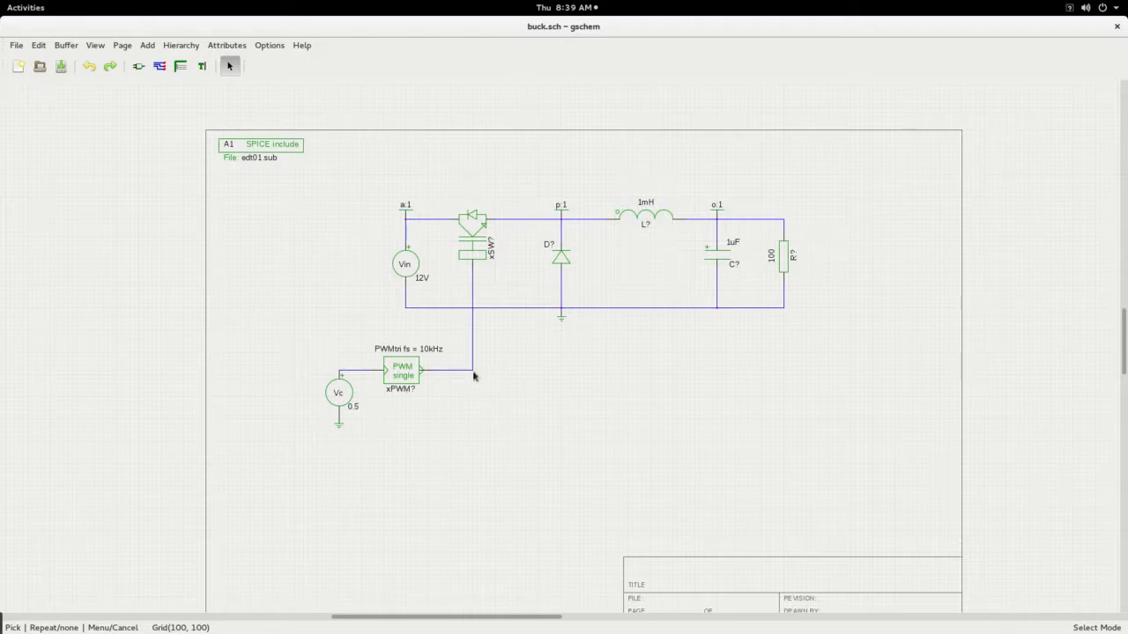
Paste a net label, rotate it sideways, and attach it to the corner of the PWM output net.
key("ctrl+v")
key("e")
key("r")
key("r")
key("e")
key("r")
left_click(476, 367)
Set the net value of the label on the PWM output net to g:1.
double_click(487, 369)
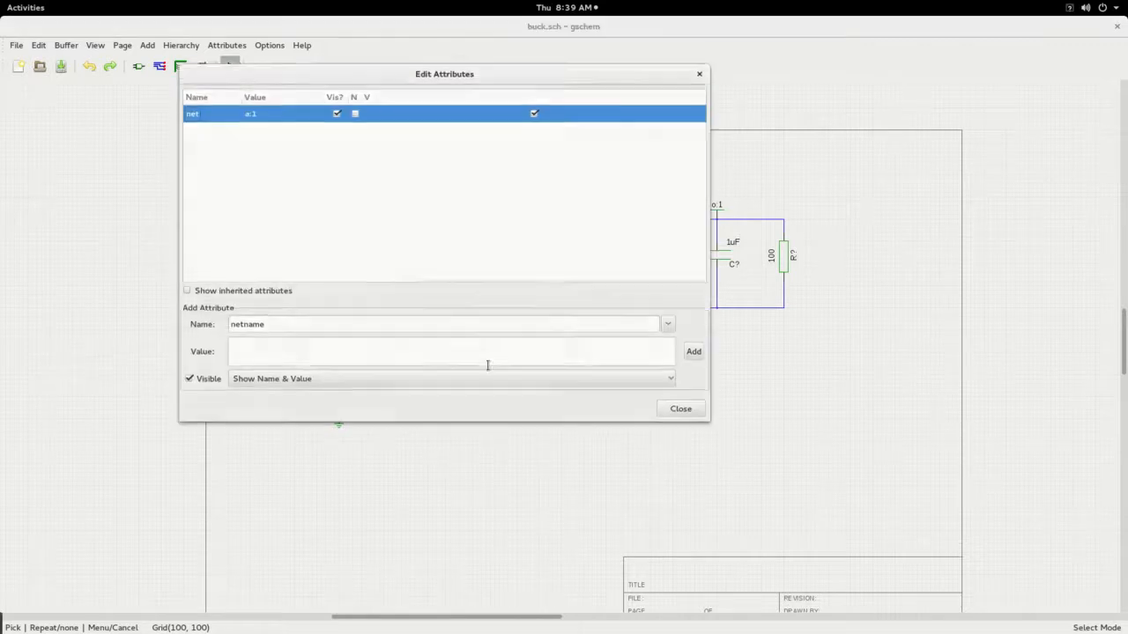
left_click(671, 413)
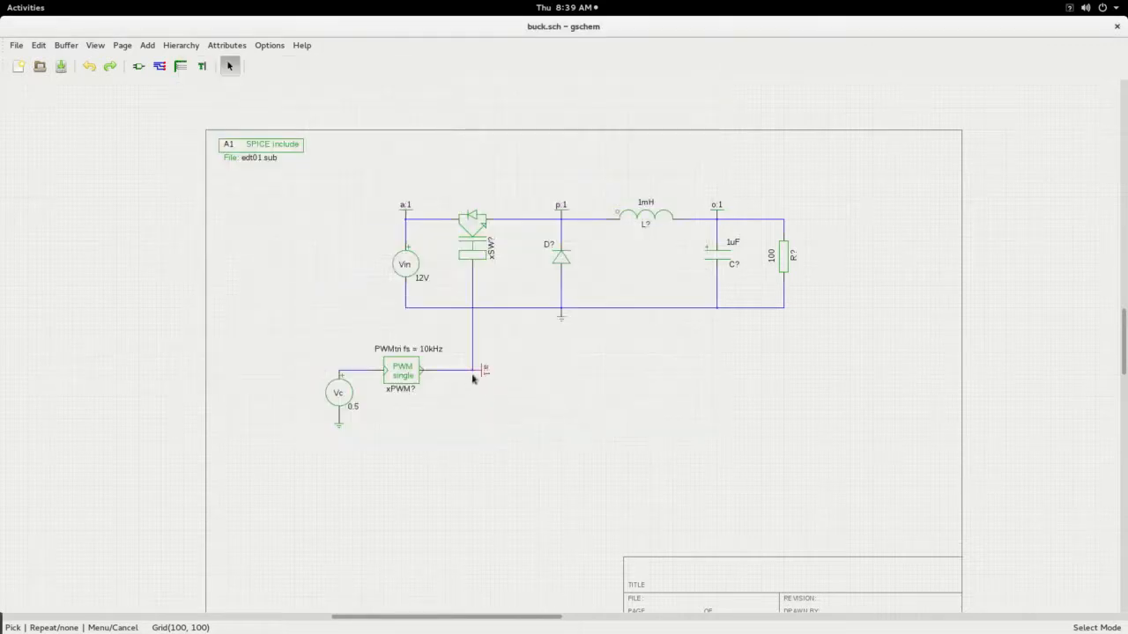
double_click(489, 369)
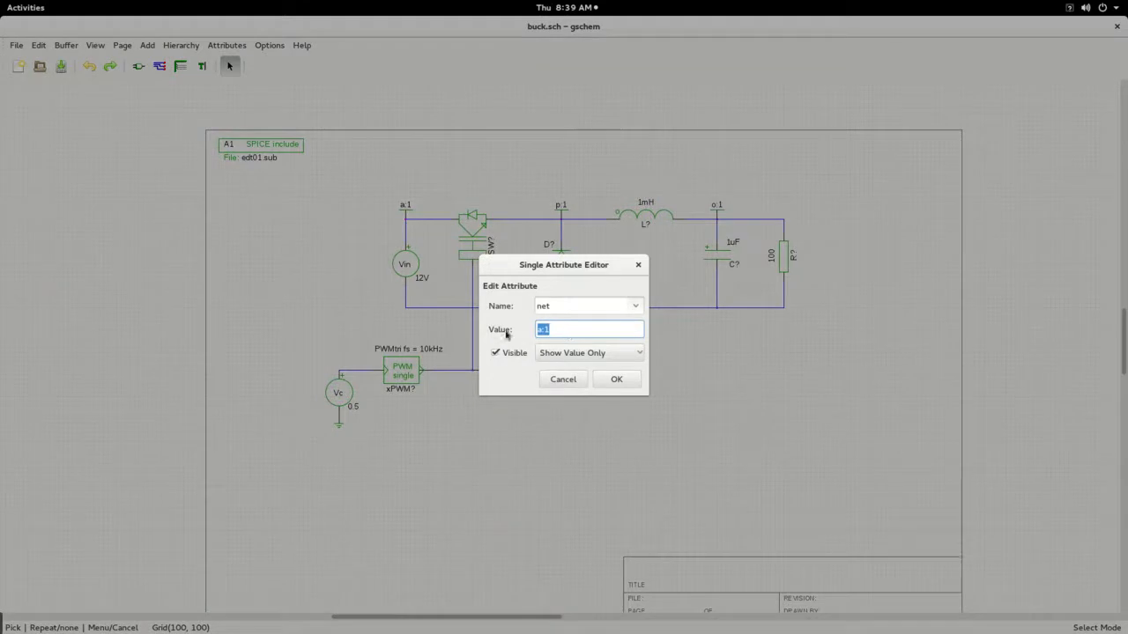
key("Delete")
left_click(616, 380)
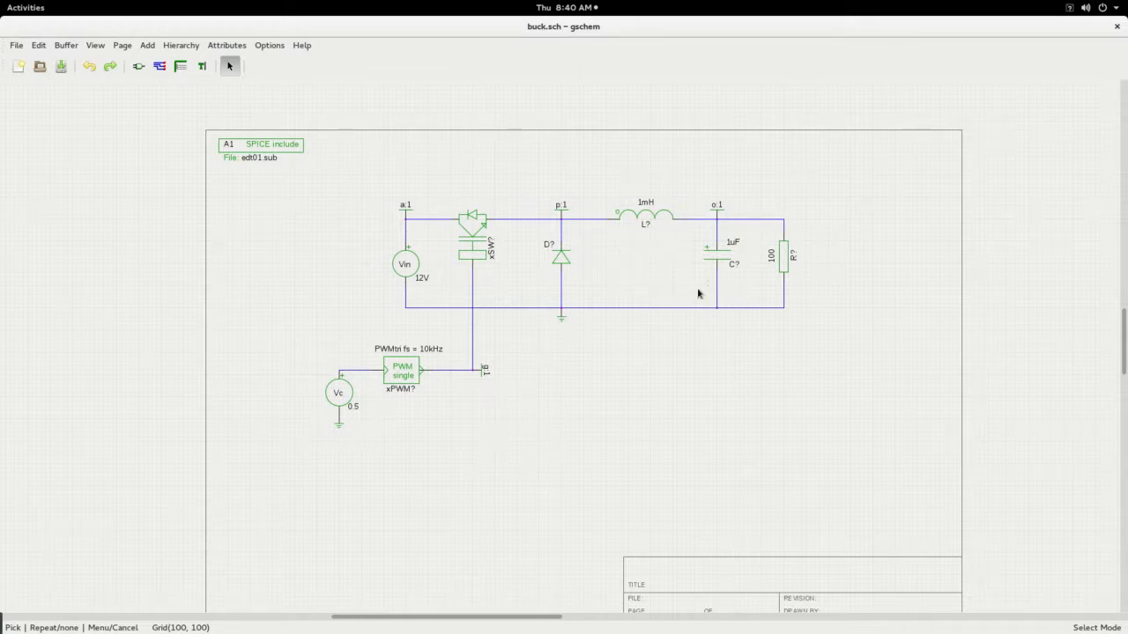
Set the reference designators of the power switch and the PWM block to xSW and xPWM.
double_click(494, 250)
left_click(588, 333)
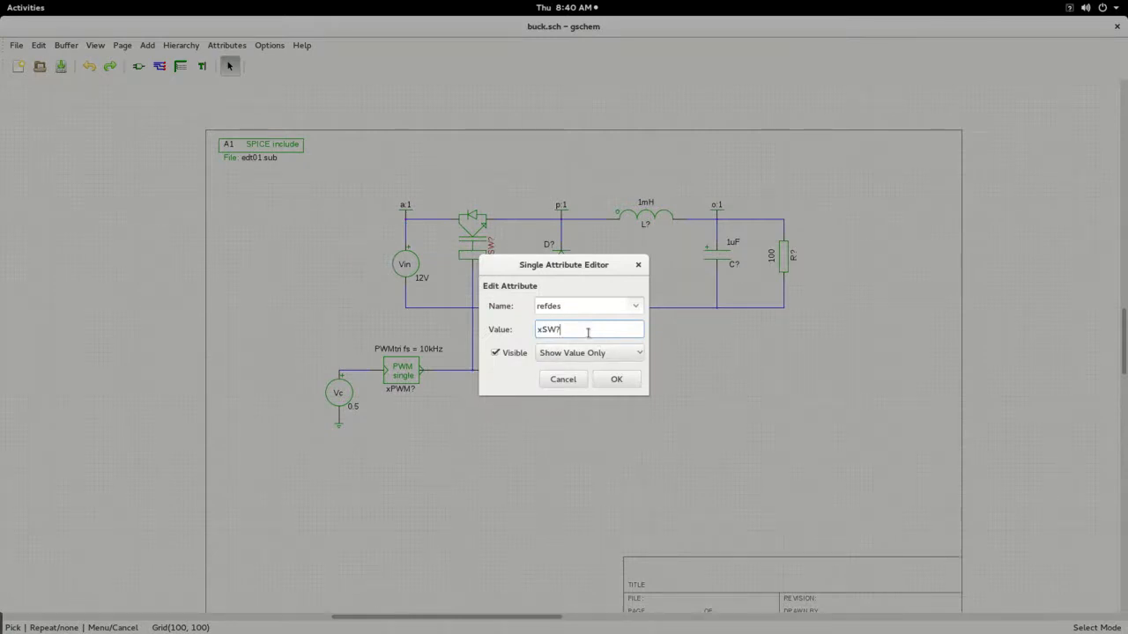
left_click(616, 380)
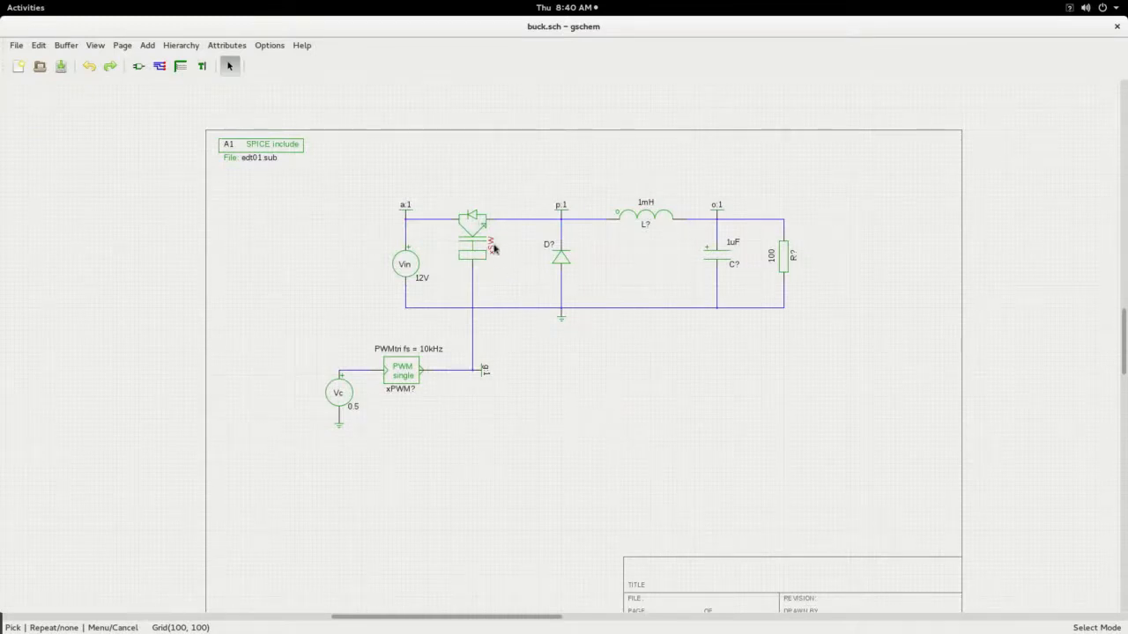
double_click(409, 395)
left_click(578, 329)
key("BackSpace")
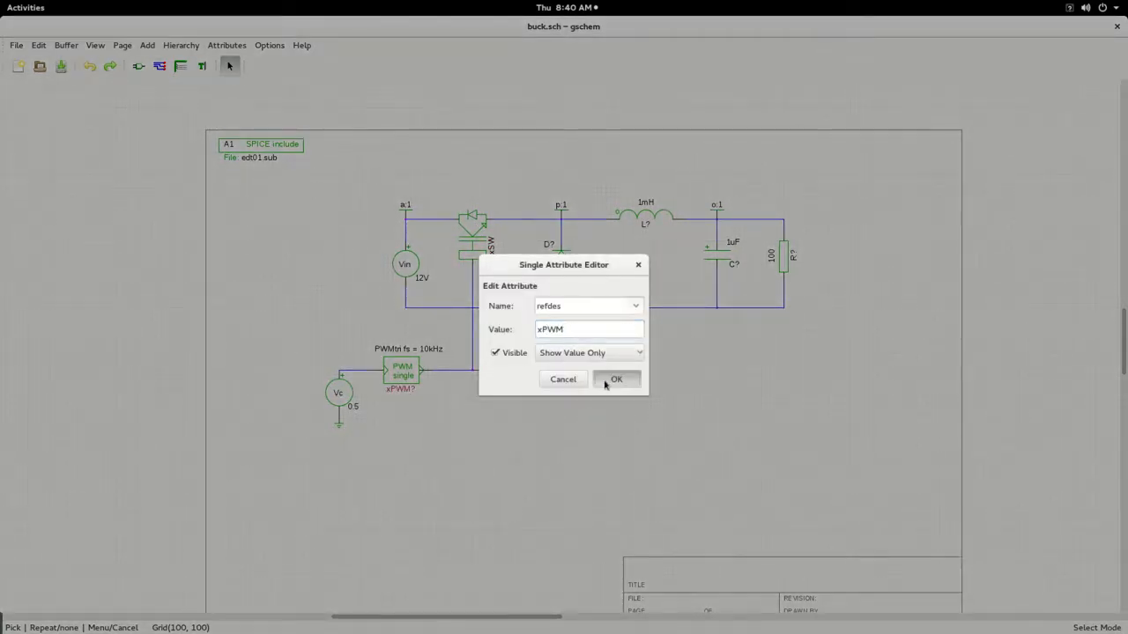
left_click(607, 381)
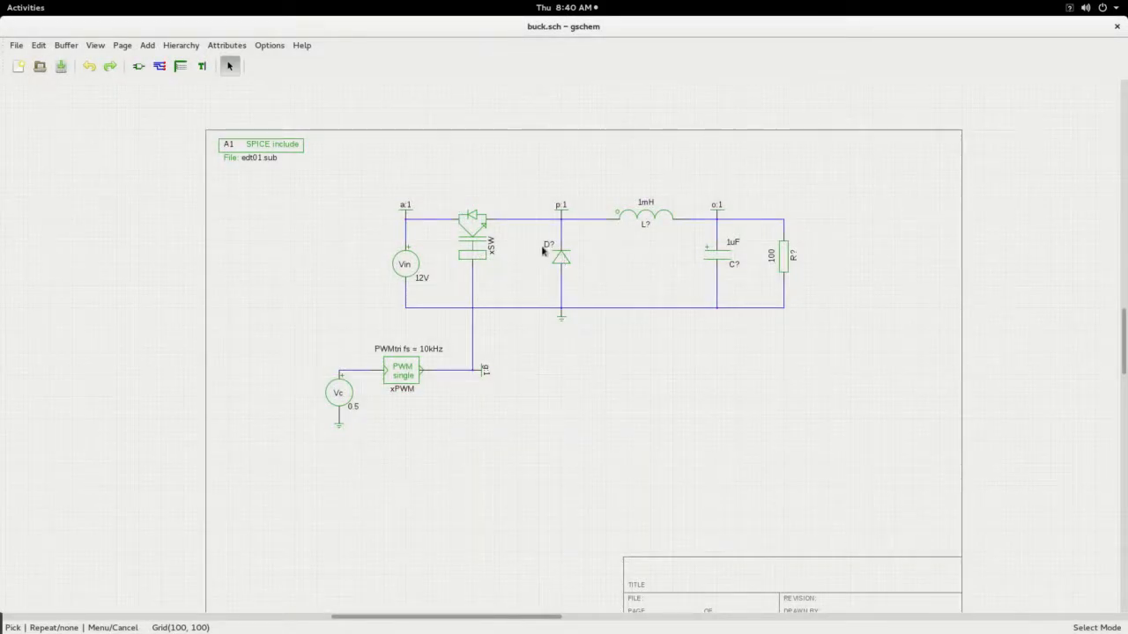
Set the diode's reference designator to D and the inductor's to L.
double_click(544, 250)
left_click(560, 328)
key("BackSpace")
left_click(616, 381)
double_click(645, 225)
left_click(584, 330)
key("BackSpace")
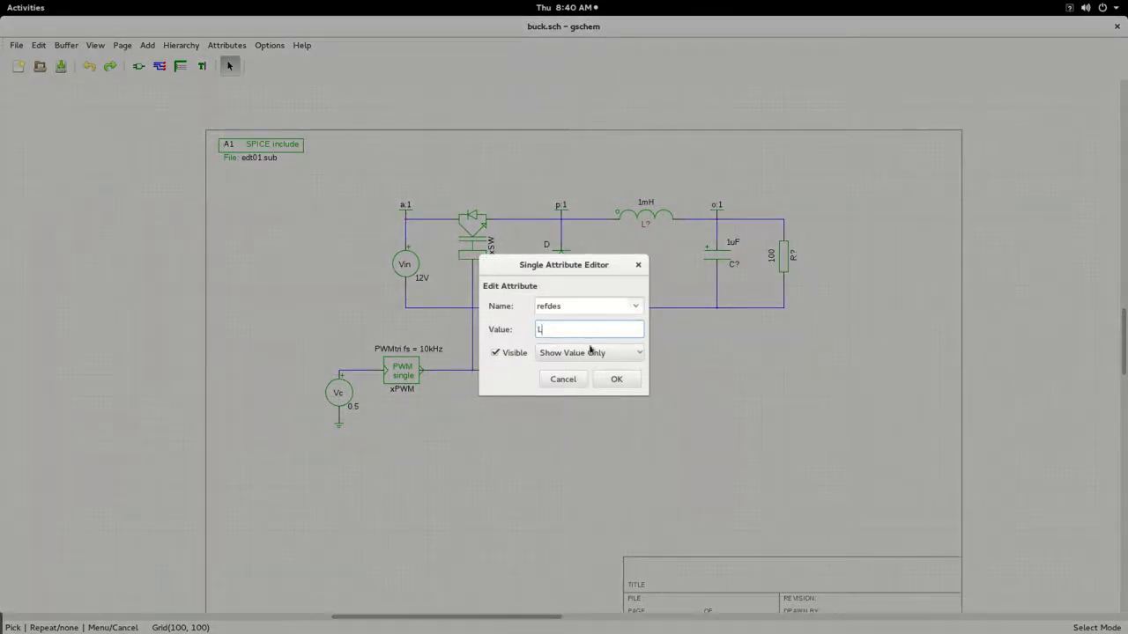
left_click(615, 378)
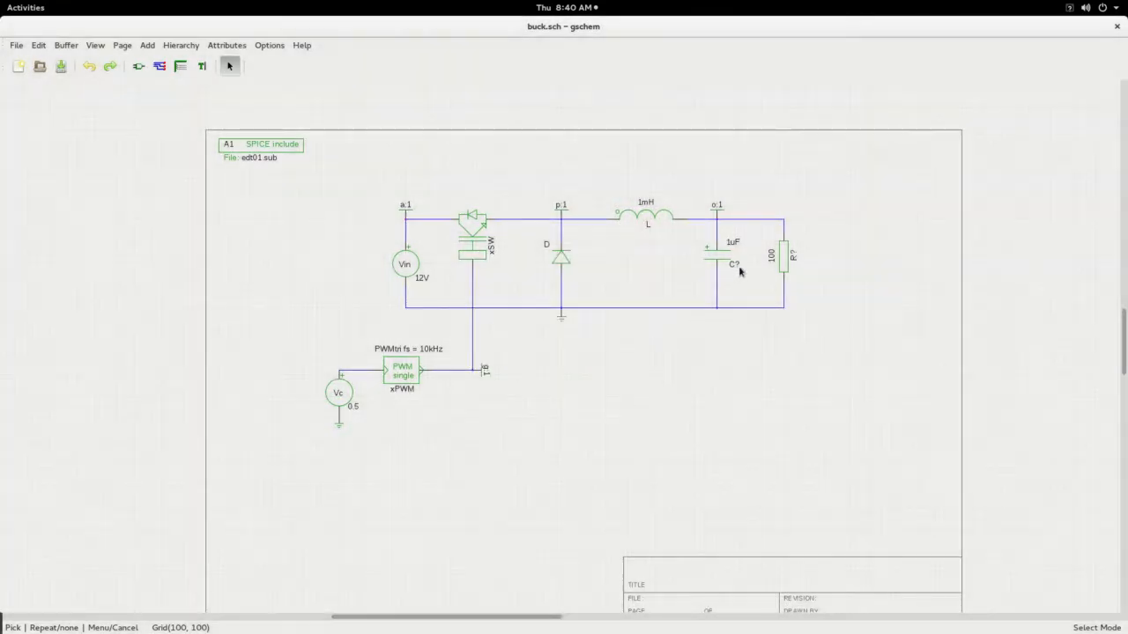
Set the capacitor's reference designator to C and the load resistor's to Ro.
double_click(739, 269)
left_click(591, 324)
key("BackSpace")
left_click(616, 379)
double_click(795, 256)
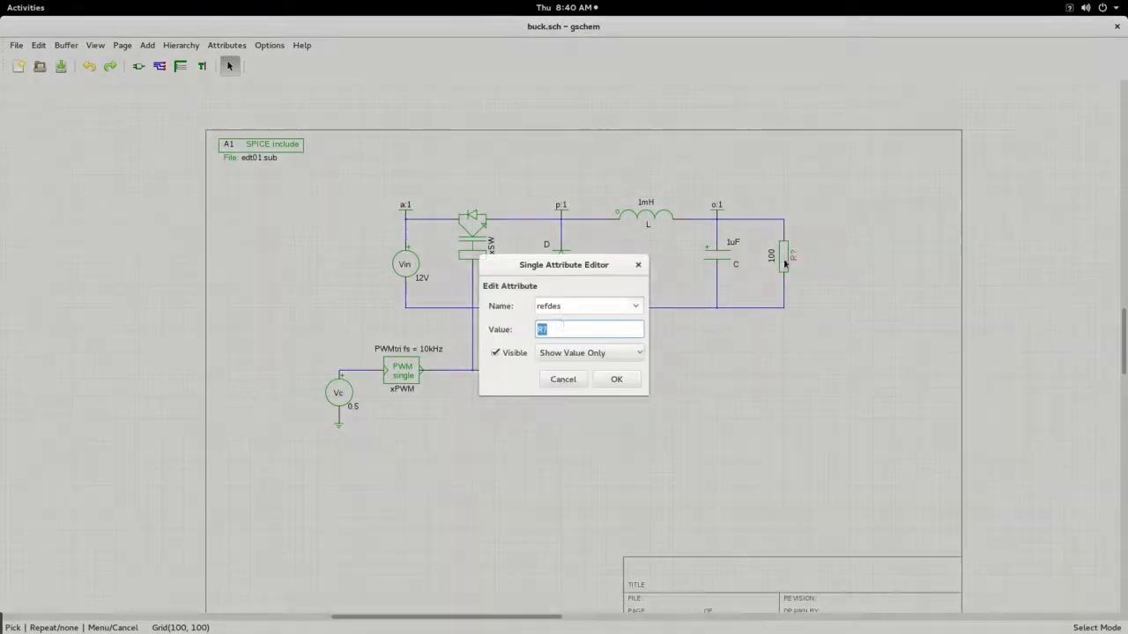
left_click(559, 328)
type("o")
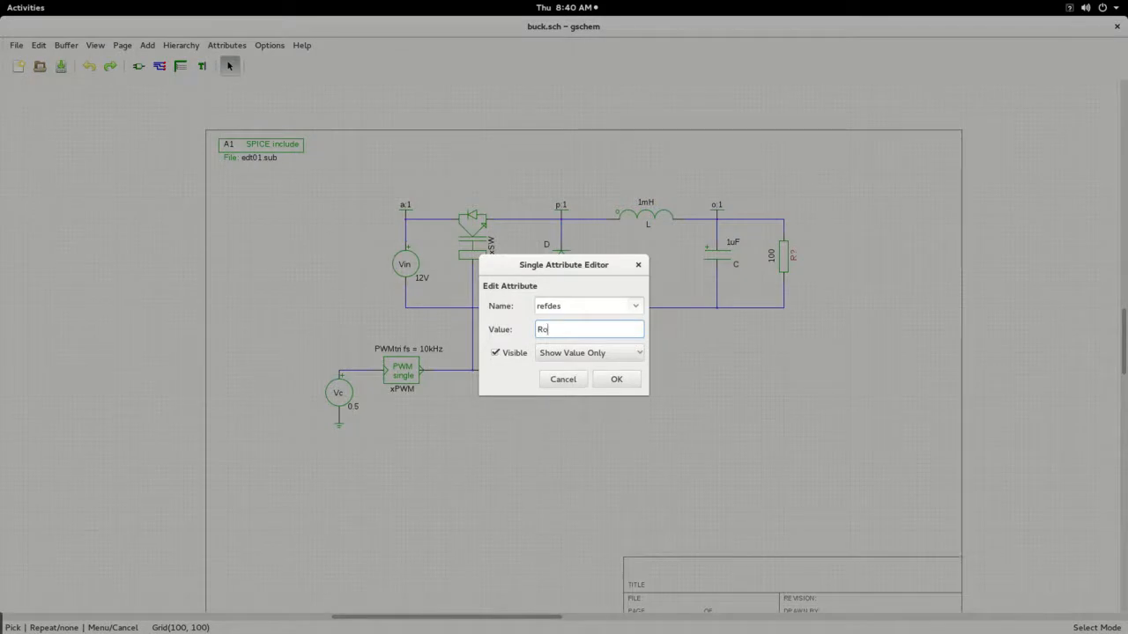
left_click(621, 383)
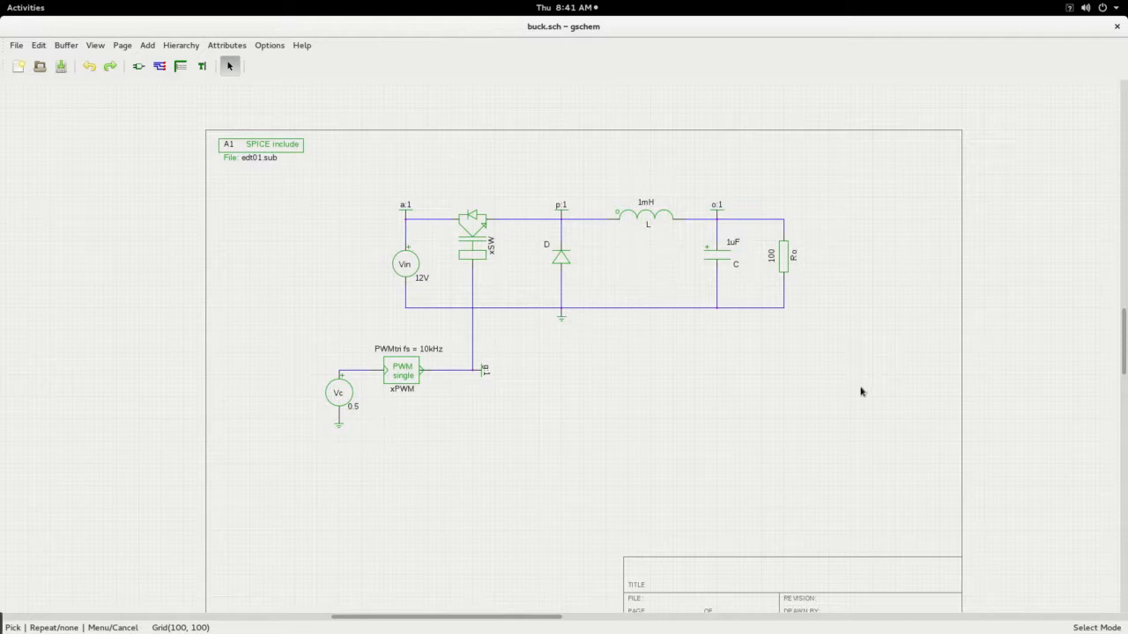
Set the capacitor's value to 1000uF and the inductor's value to 10mH.
double_click(736, 244)
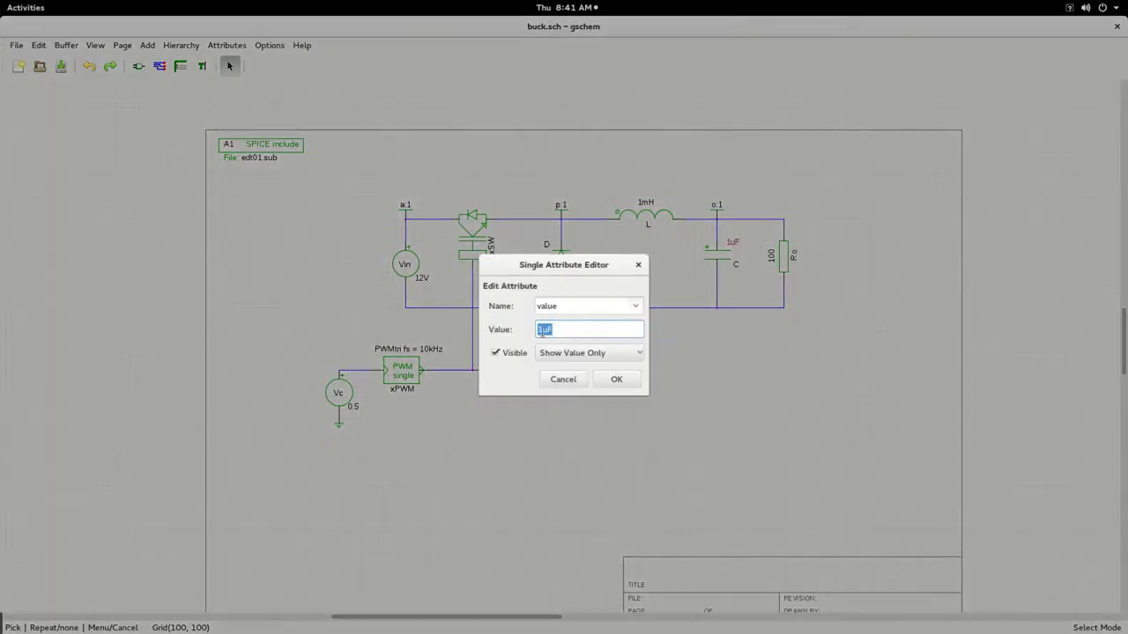
type("000")
left_click(612, 380)
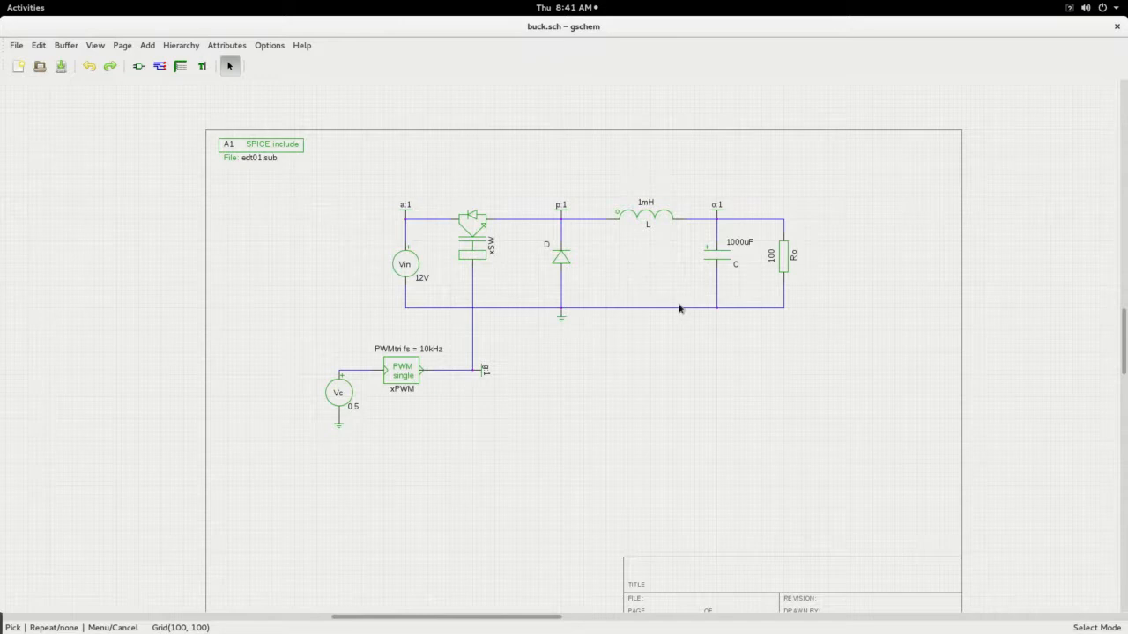
double_click(645, 204)
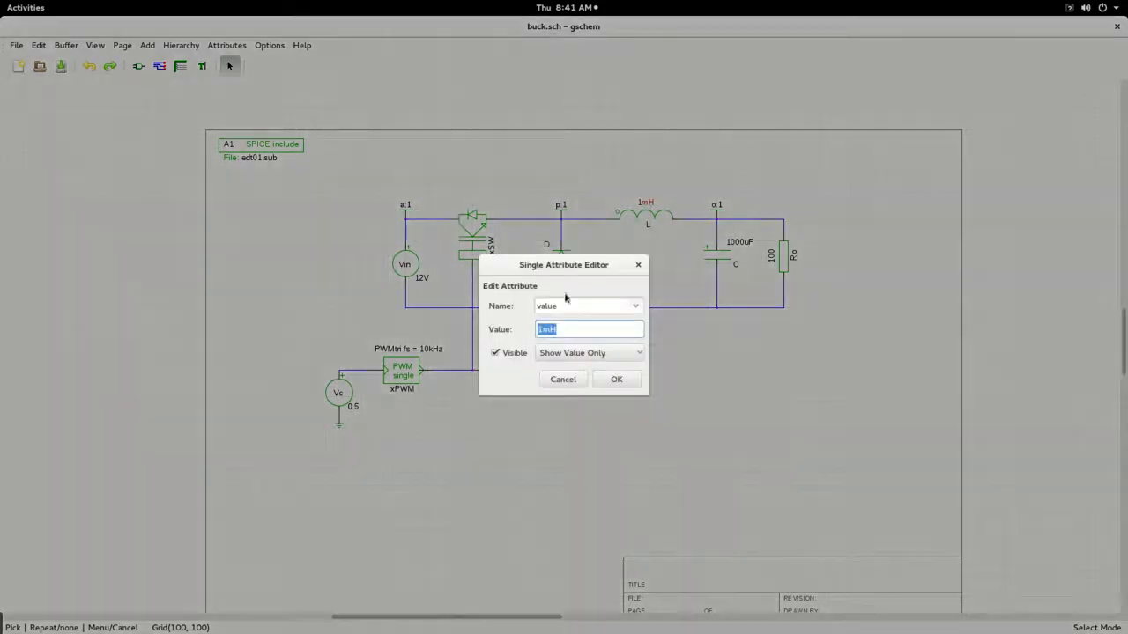
left_click(548, 328)
key("Left")
type("0")
left_click(616, 380)
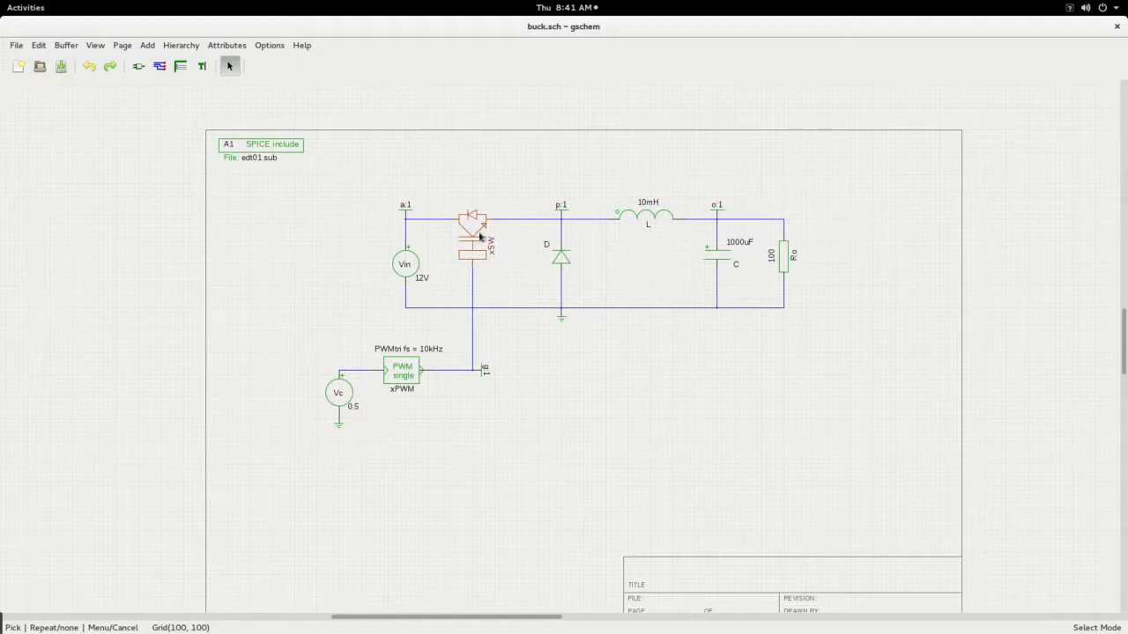
left_click(405, 373)
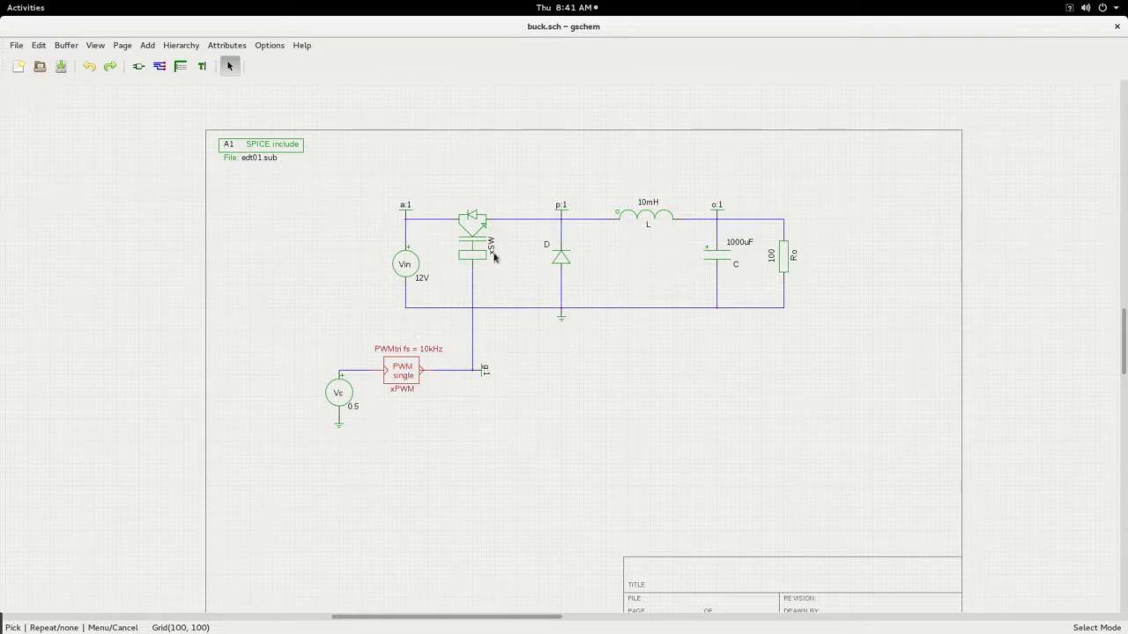
left_click(468, 244)
left_click(398, 381)
left_click(432, 428)
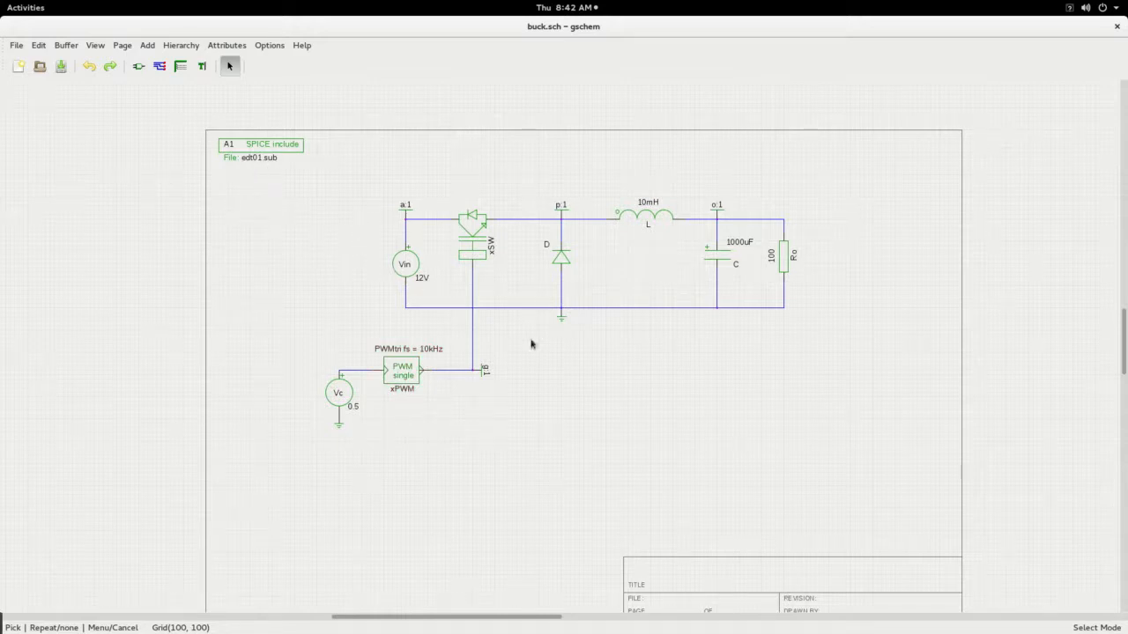
Save the buck.sch schematic.
left_click(15, 45)
left_click(25, 121)
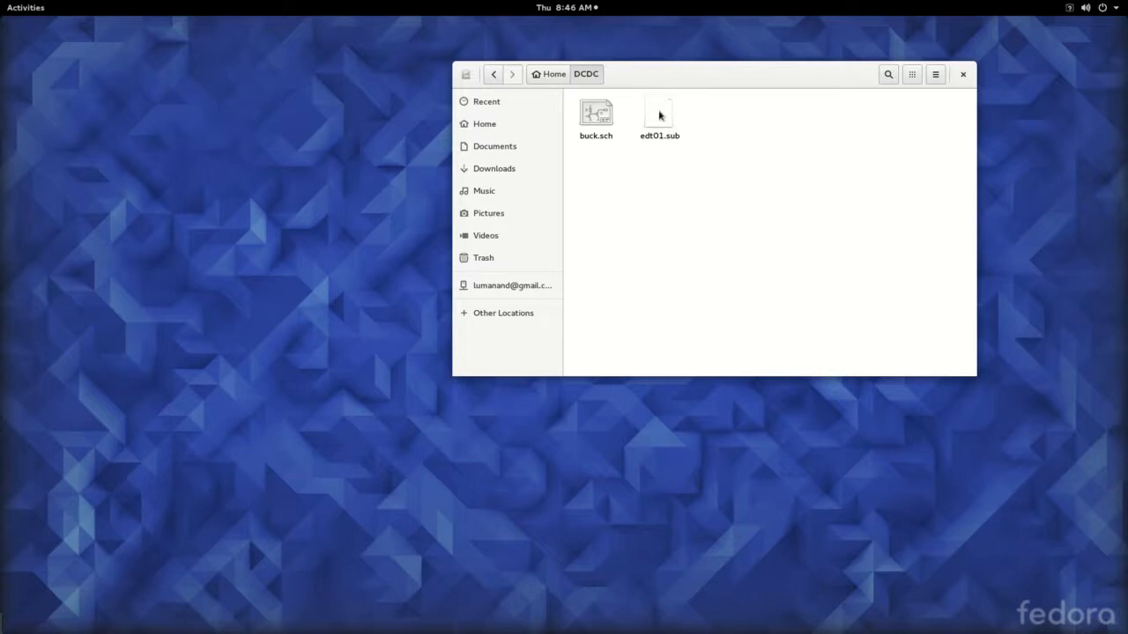
Open edt01.sub in the text editor and append the power_sw subcircuit with switch model bidir_sw (RON=0.001) and diodes Dblock and Dbody using d_switch.
double_click(659, 115)
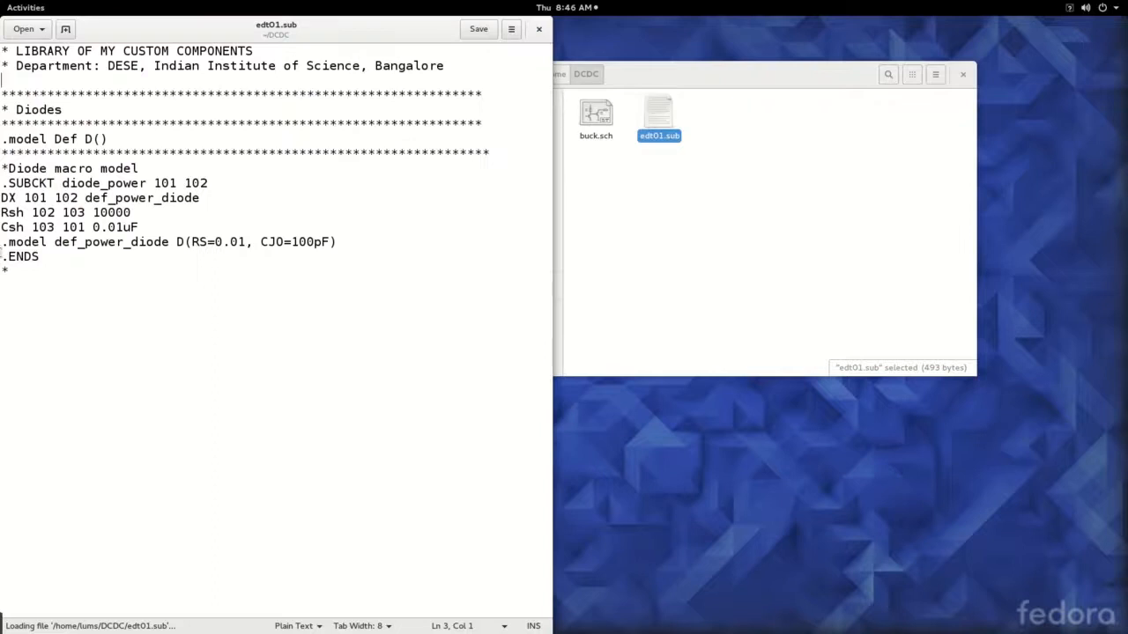
left_click_drag(9, 271, 2, 51)
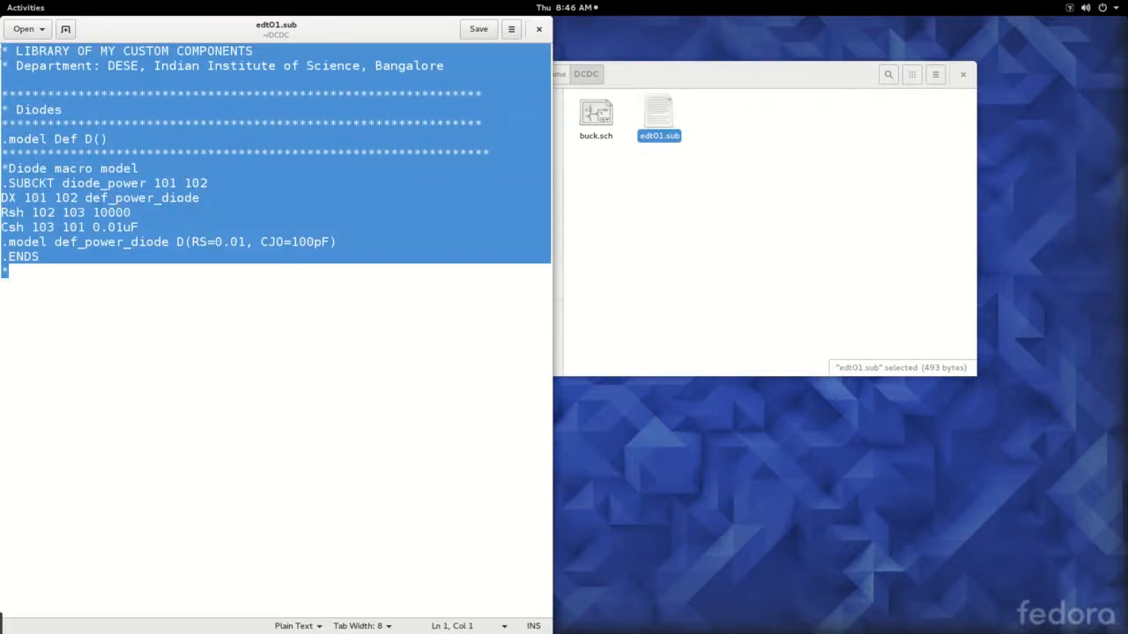
left_click(47, 274)
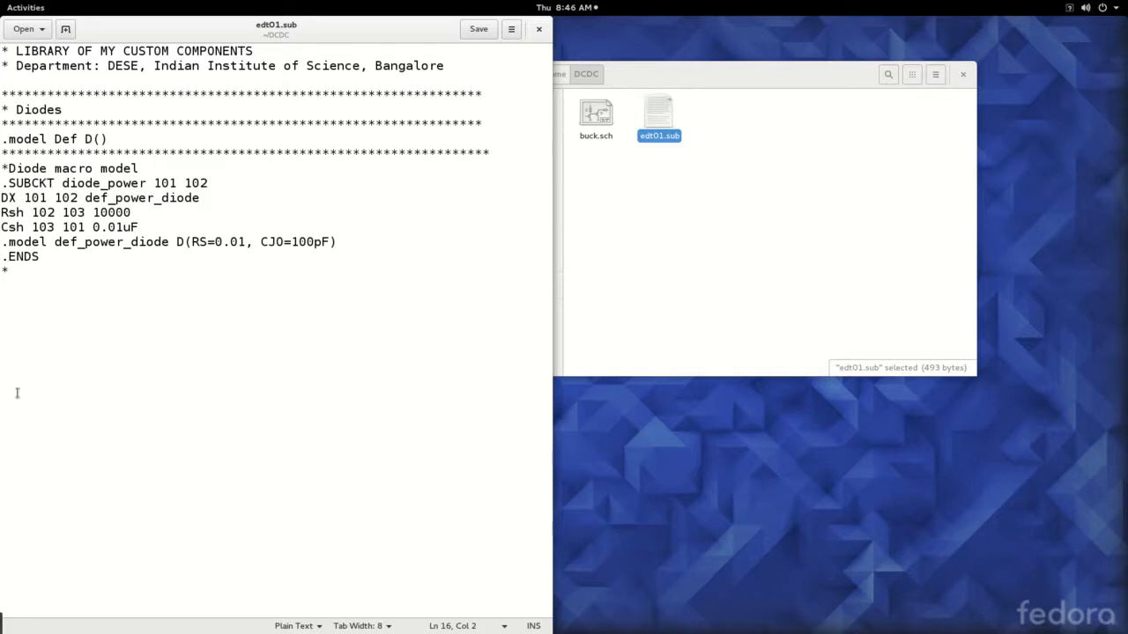
key("Return")
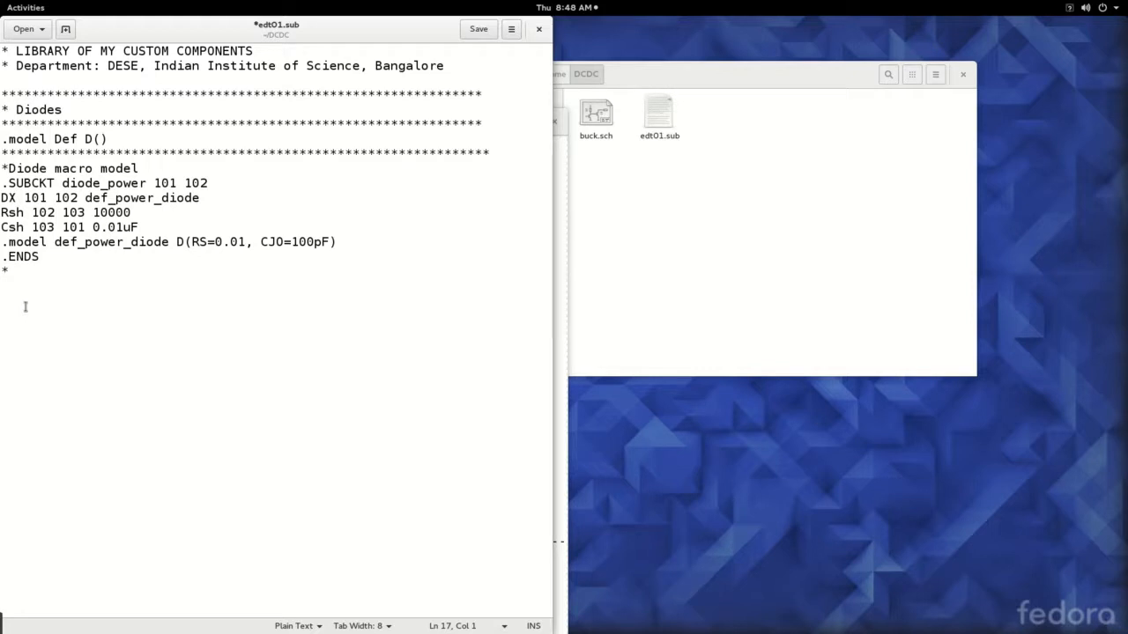
type(".SUBCKT  power_sw  nSp  nSn  nVcp SW      nSp  nDb  nVcp  0  bidir_sw Dblock  nDb  nSn  d_switch Dbody   nSn  nSp  d_switch .model  bidir_sw  SW( RON=0.001 ) .model  d_switch  D() .ENDS *")
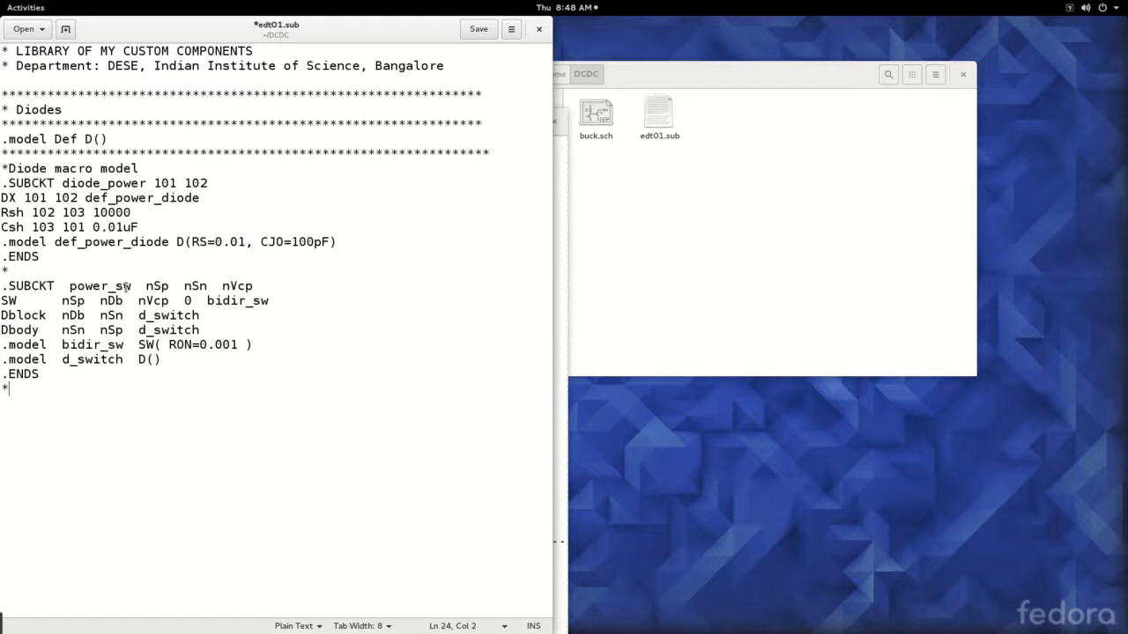
Open buck.sch in gschem beside the subcircuit file, examine the power switch's attributes, and close the schematic.
left_click(699, 250)
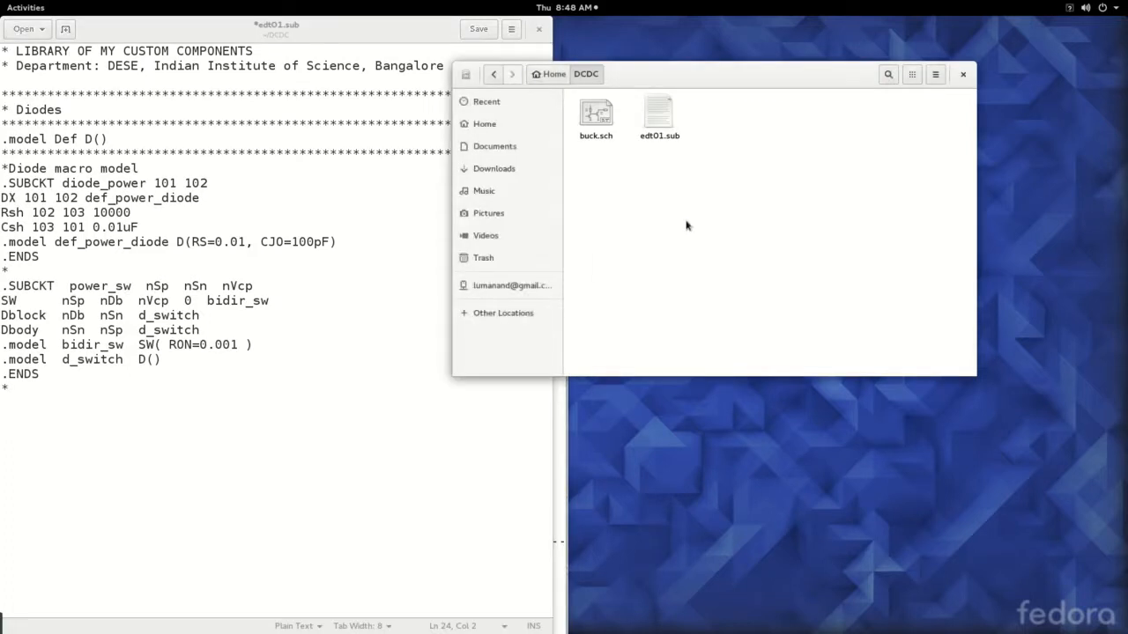
double_click(595, 111)
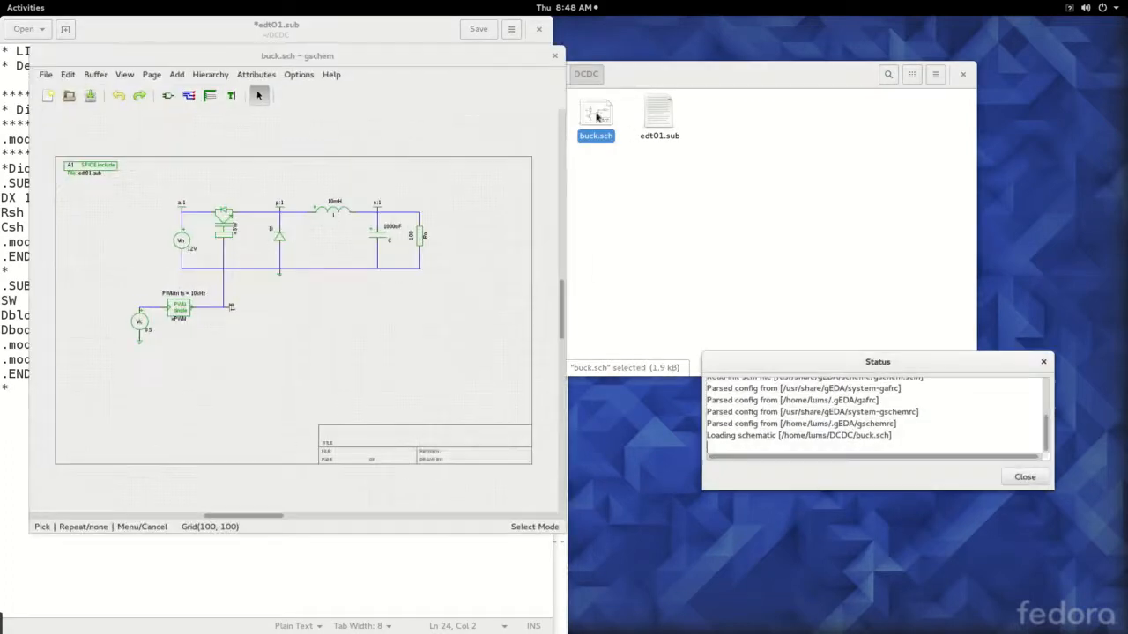
left_click_drag(397, 59, 838, 63)
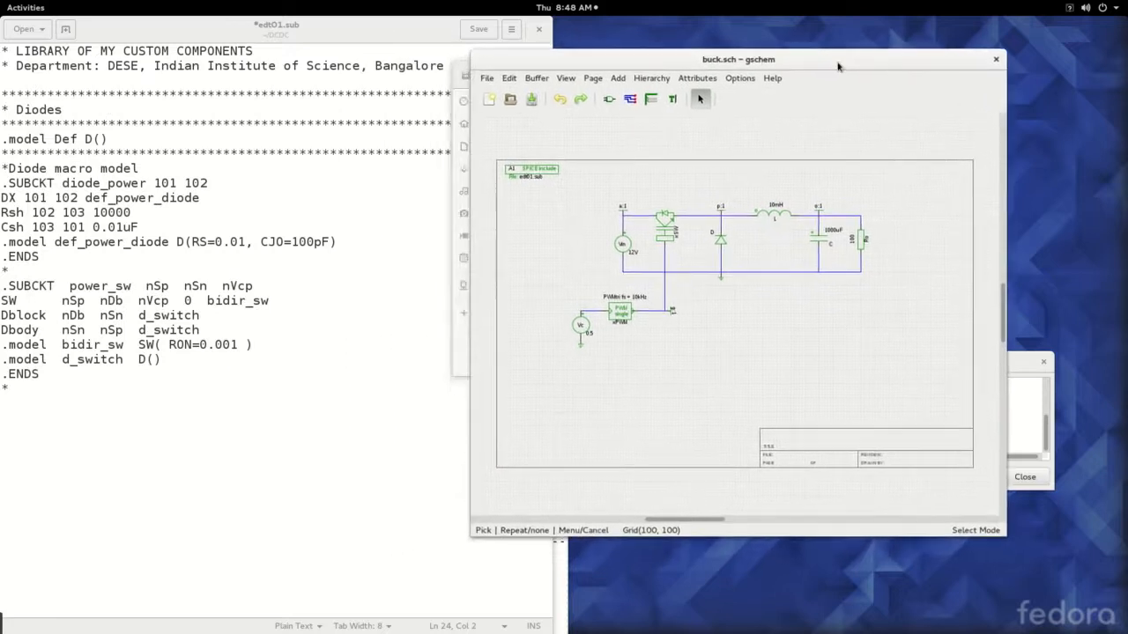
double_click(668, 231)
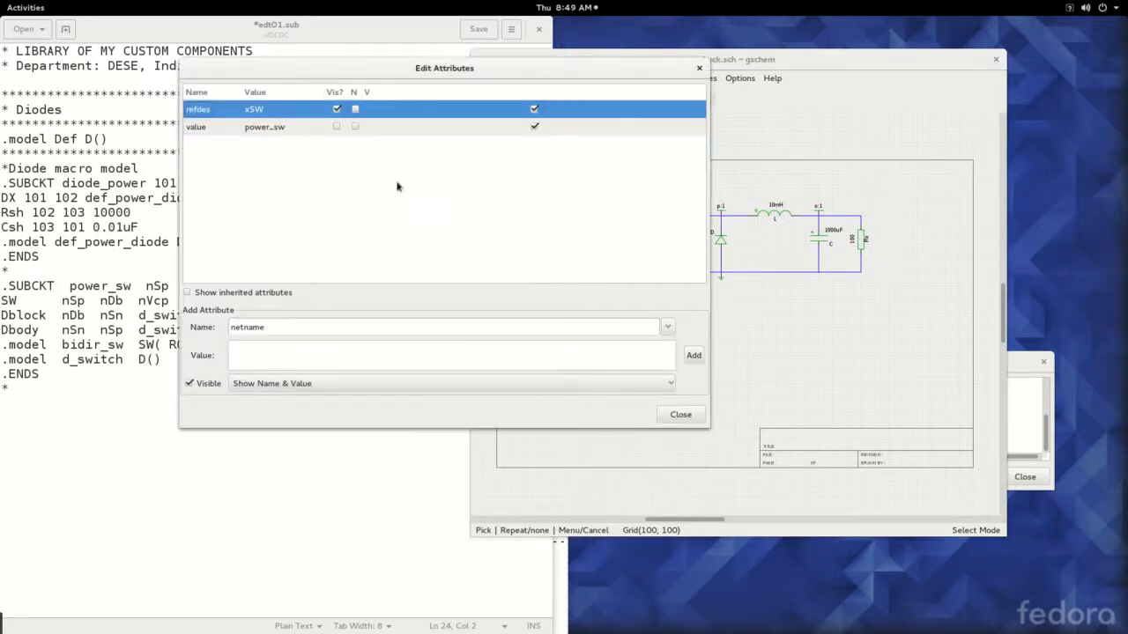
left_click(679, 416)
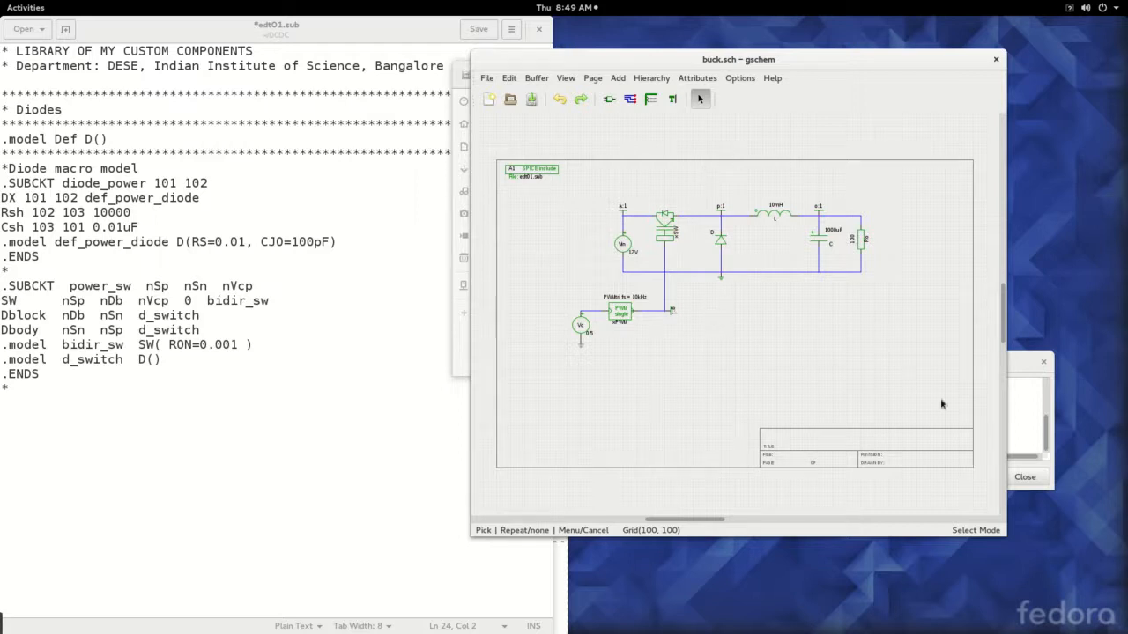
left_click(996, 59)
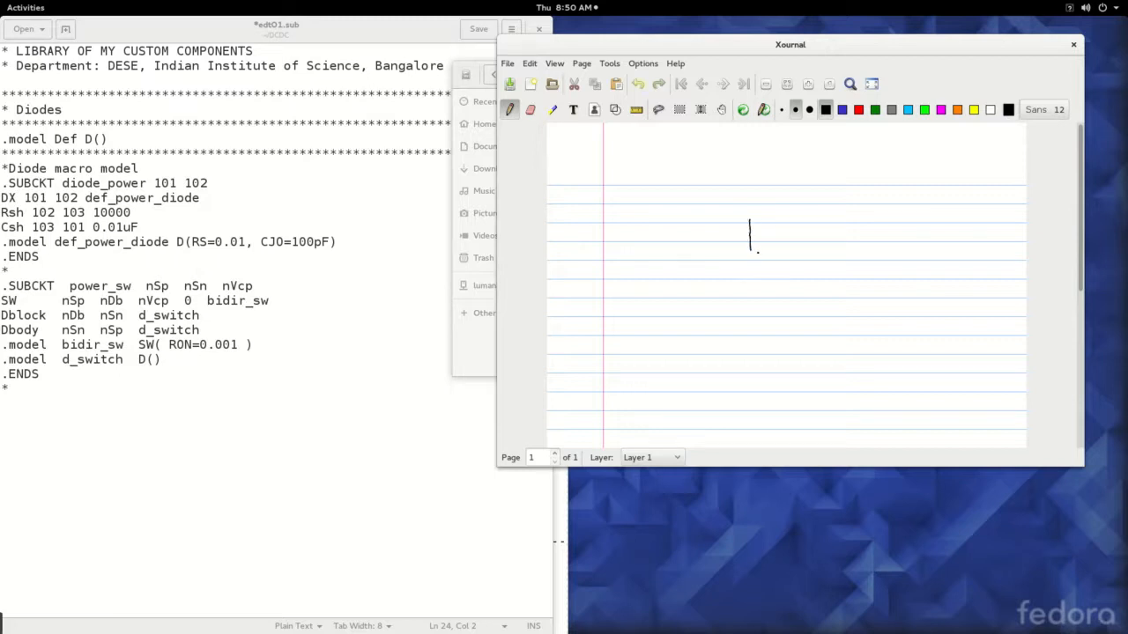
In Xournal, sketch a switch labelled SW in series with a diode, bridged by a second diode pointing the opposite way.
left_click_drag(752, 296, 752, 301)
left_click_drag(725, 246, 715, 260)
left_click_drag(753, 310, 755, 346)
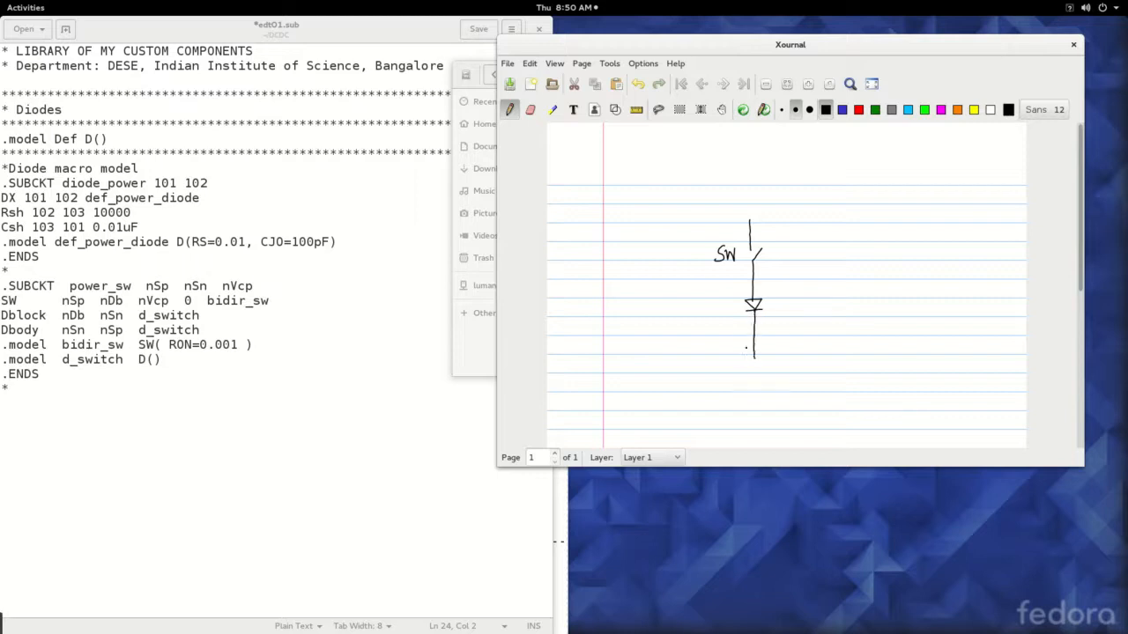
mouse_move(750, 227)
left_mouse_down()
mouse_move(796, 227)
mouse_move(805, 265)
mouse_move(788, 276)
mouse_move(796, 264)
mouse_move(796, 333)
left_mouse_up()
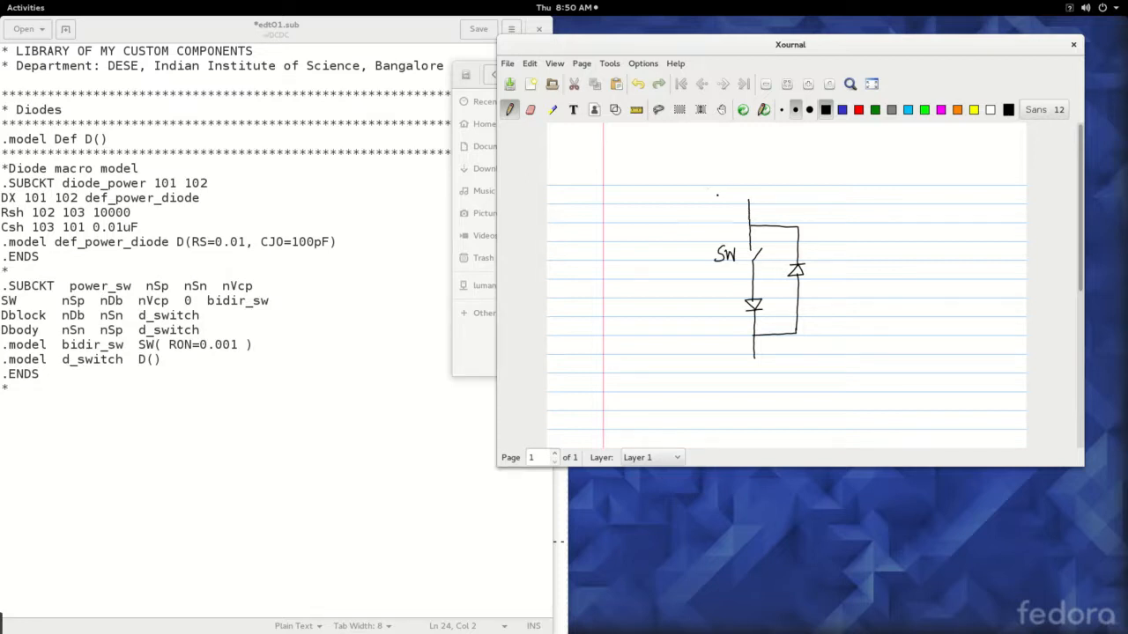
Label the sketch's upper terminal nSp and lower terminal nSn, and draw a control arrow labelled nVcp into the switch.
left_click_drag(710, 197, 733, 203)
left_click_drag(708, 356, 736, 368)
left_click(729, 365)
left_click_drag(650, 256, 748, 253)
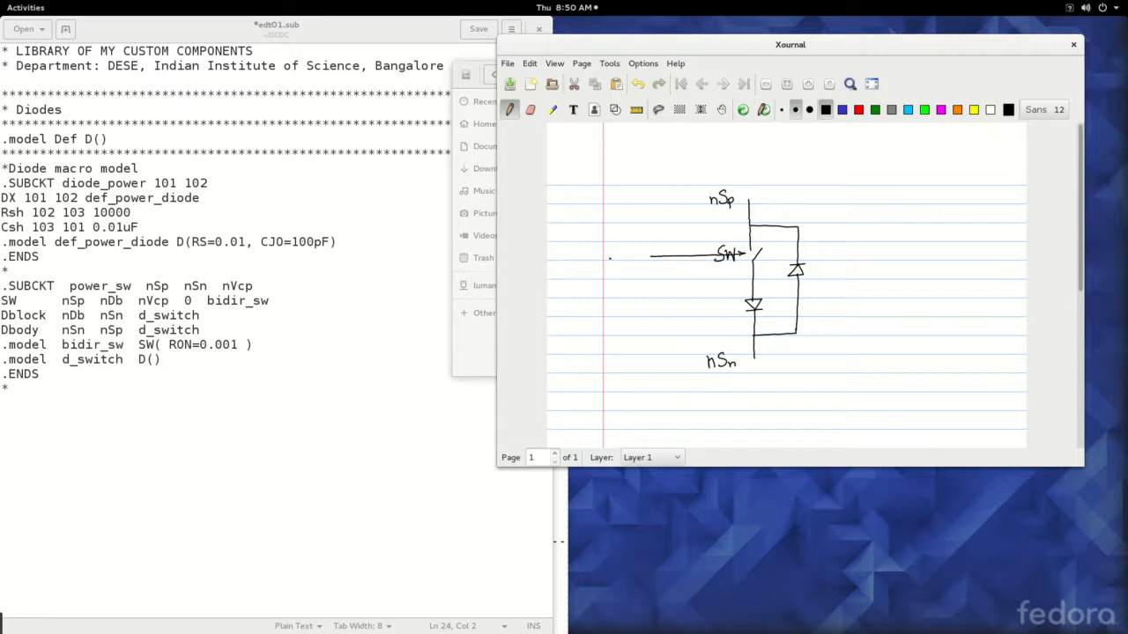
left_click_drag(605, 261, 615, 270)
mouse_move(617, 256)
left_mouse_down()
mouse_move(629, 254)
mouse_move(630, 272)
left_mouse_up()
left_click_drag(635, 267, 638, 269)
Label the series diode DBlock and the parallel body diode in the sketch, and close Xournal.
mouse_move(700, 300)
left_mouse_down()
mouse_move(700, 310)
mouse_move(721, 308)
left_mouse_up()
left_click_drag(727, 303, 735, 308)
left_click_drag(739, 299, 736, 305)
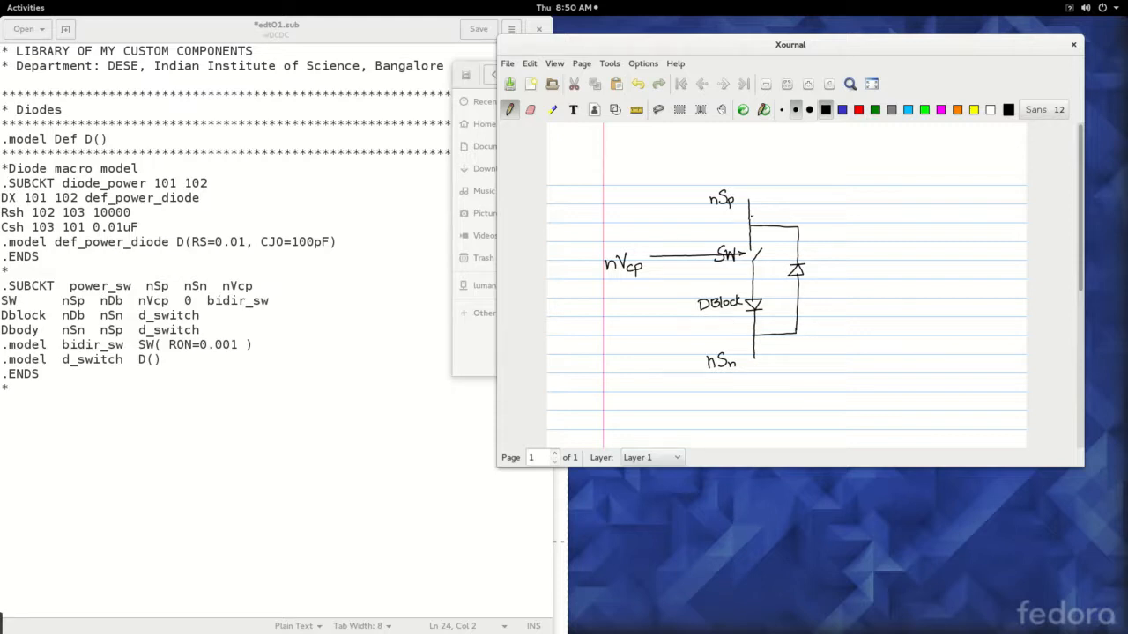
mouse_move(817, 263)
left_mouse_down()
mouse_move(818, 276)
mouse_move(857, 270)
left_mouse_up()
left_click_drag(862, 262, 856, 284)
left_click(1072, 46)
left_click(736, 282)
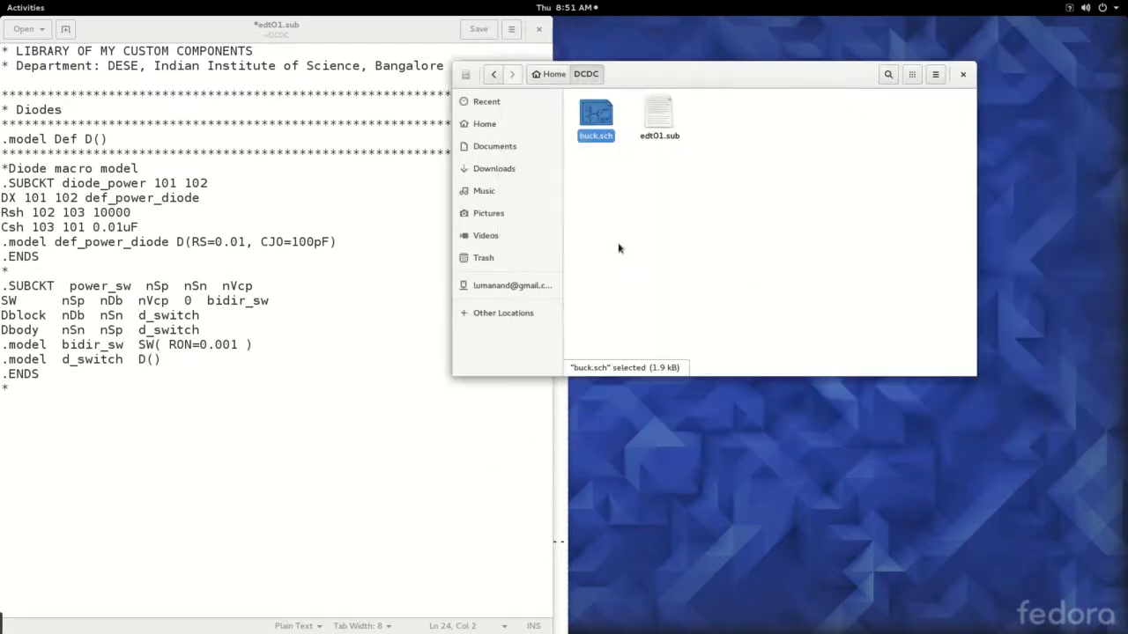
Insert a switch model block with ".model switch SW( RON=0.001 )", framed by dashed comment lines, directly above the power_sw subcircuit.
left_click(76, 359)
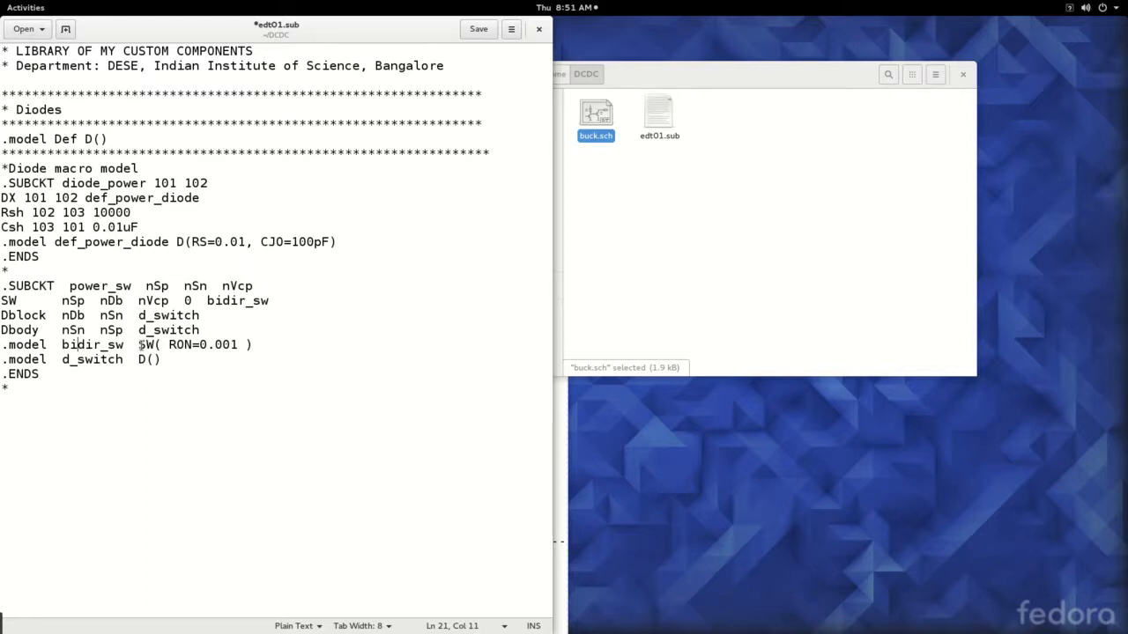
left_click(8, 271)
key("Return")
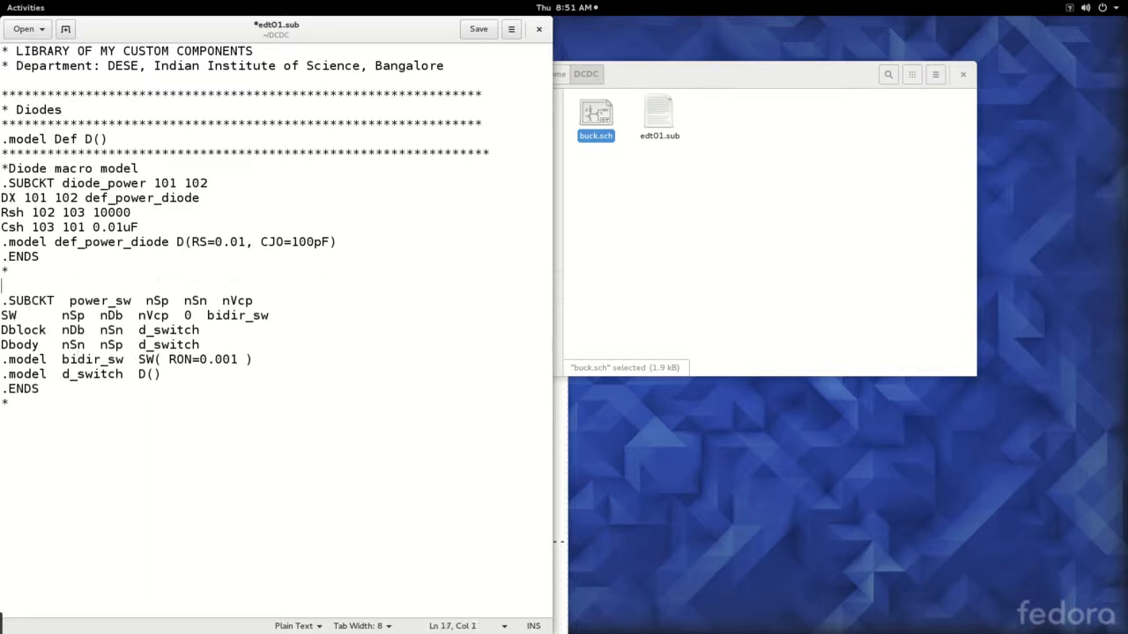
key("Return")
left_click(17, 279)
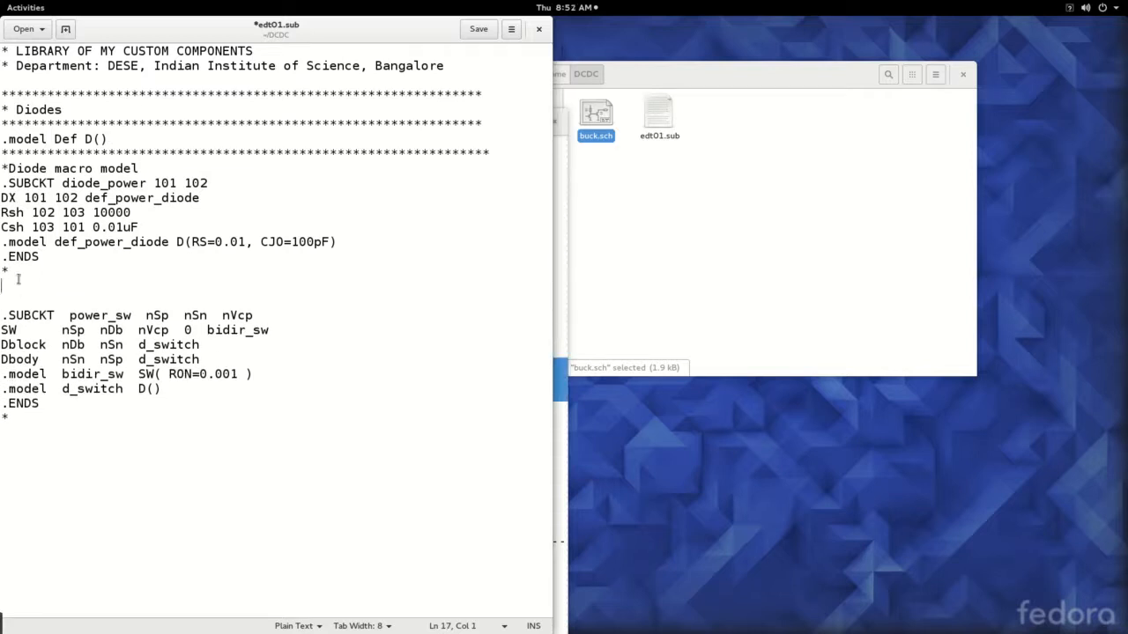
type("*------------------------------------------------- .model switch SW( RON=0.001 ) *$ *-------------------------------------------------")
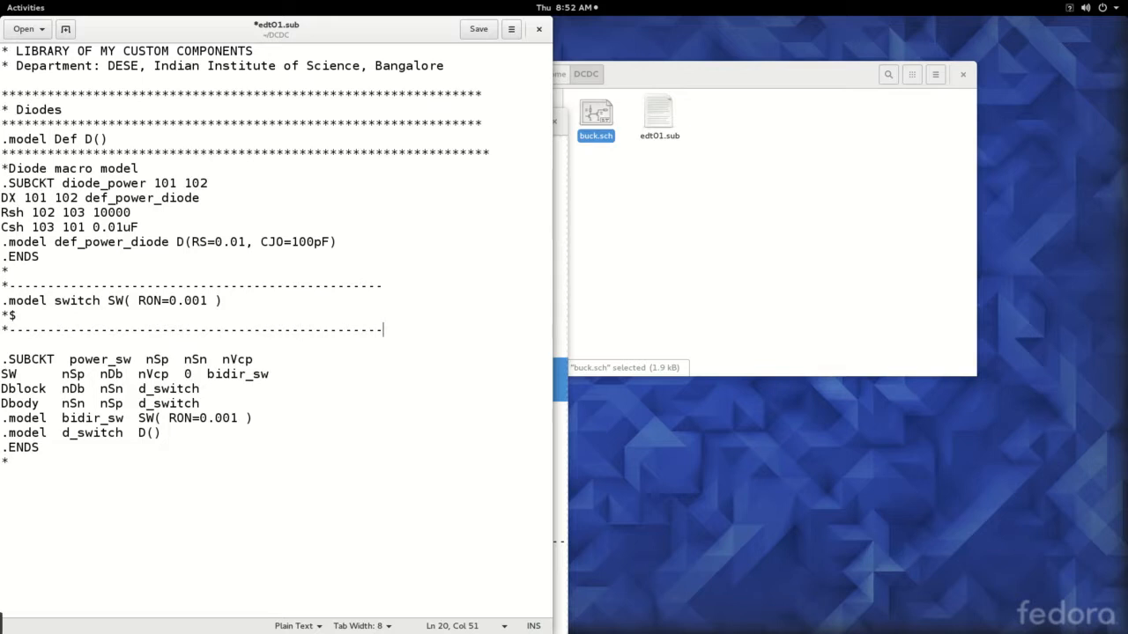
key("Down")
key("BackSpace")
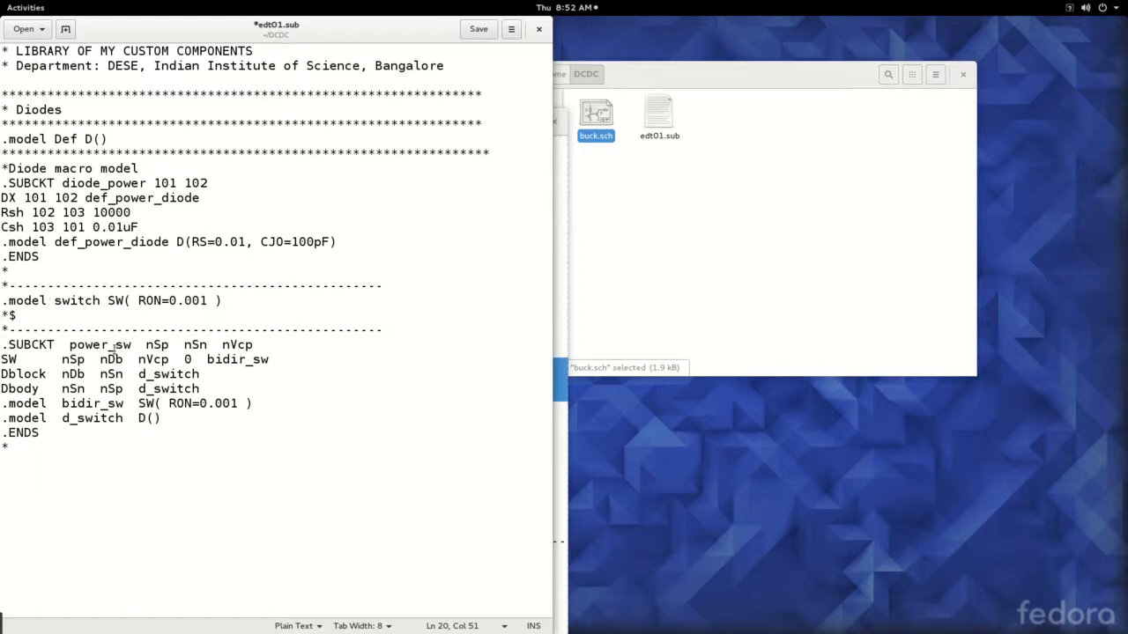
Paste the PWMtri subcircuit with fs=10000, including its triangle, summer and limit models, below the power_sw subcircuit.
left_click(23, 445)
left_click(479, 31)
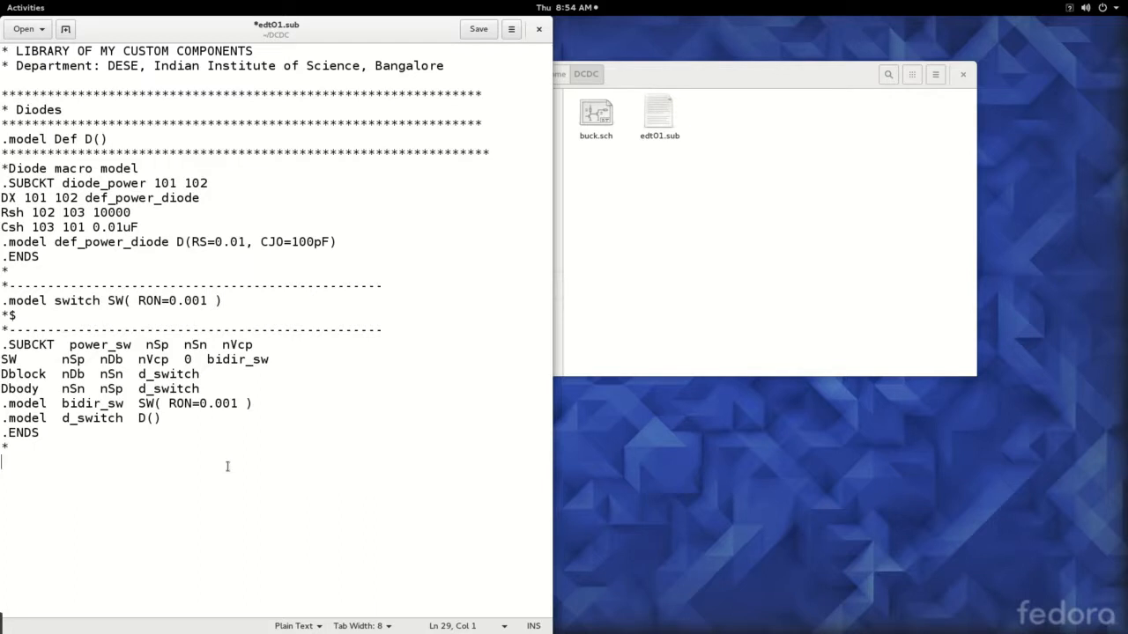
key("ctrl+v")
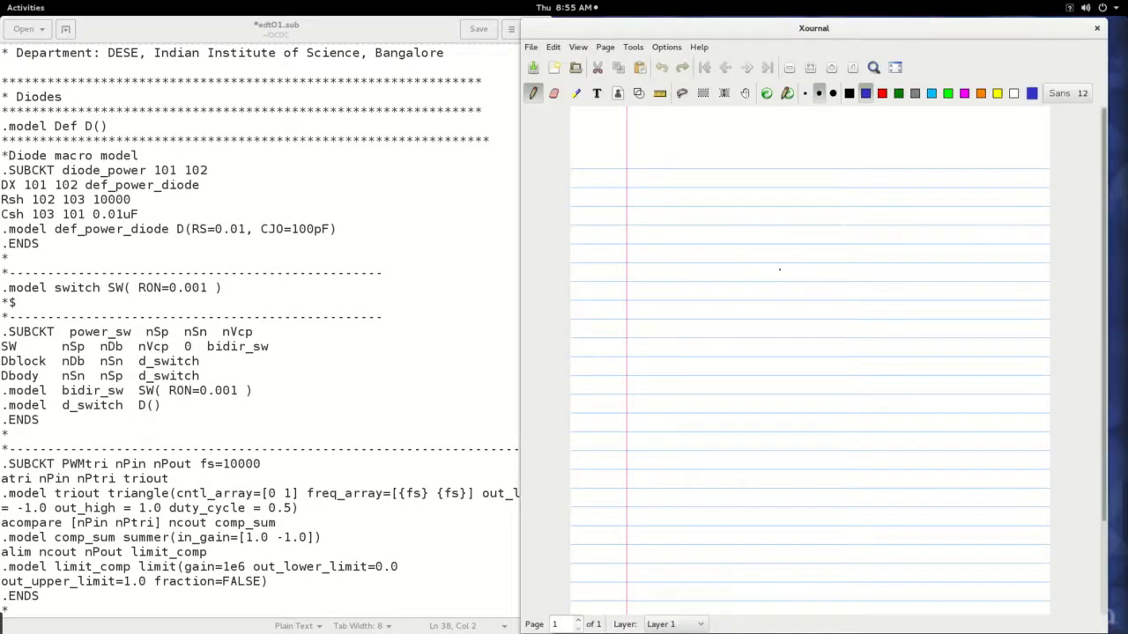
In Xournal, sketch a comparator with a triangle-wave source on its minus input and a small constant-level plot labelled Vc beside it.
left_click_drag(771, 248, 773, 299)
mouse_move(771, 245)
left_mouse_down()
mouse_move(820, 269)
mouse_move(774, 303)
left_mouse_up()
mouse_move(739, 283)
left_mouse_down()
mouse_move(773, 281)
mouse_move(769, 261)
left_mouse_up()
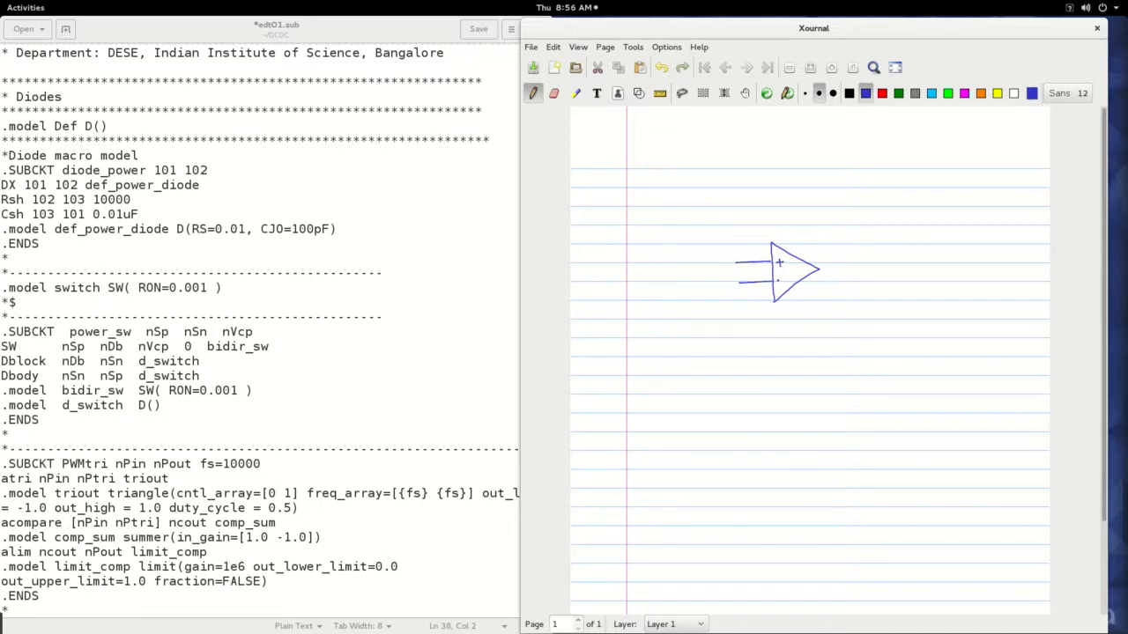
mouse_move(740, 283)
left_mouse_down()
mouse_move(741, 335)
mouse_move(718, 353)
mouse_move(751, 378)
mouse_move(769, 339)
mouse_move(731, 333)
mouse_move(741, 364)
mouse_move(747, 344)
mouse_move(759, 349)
left_mouse_up()
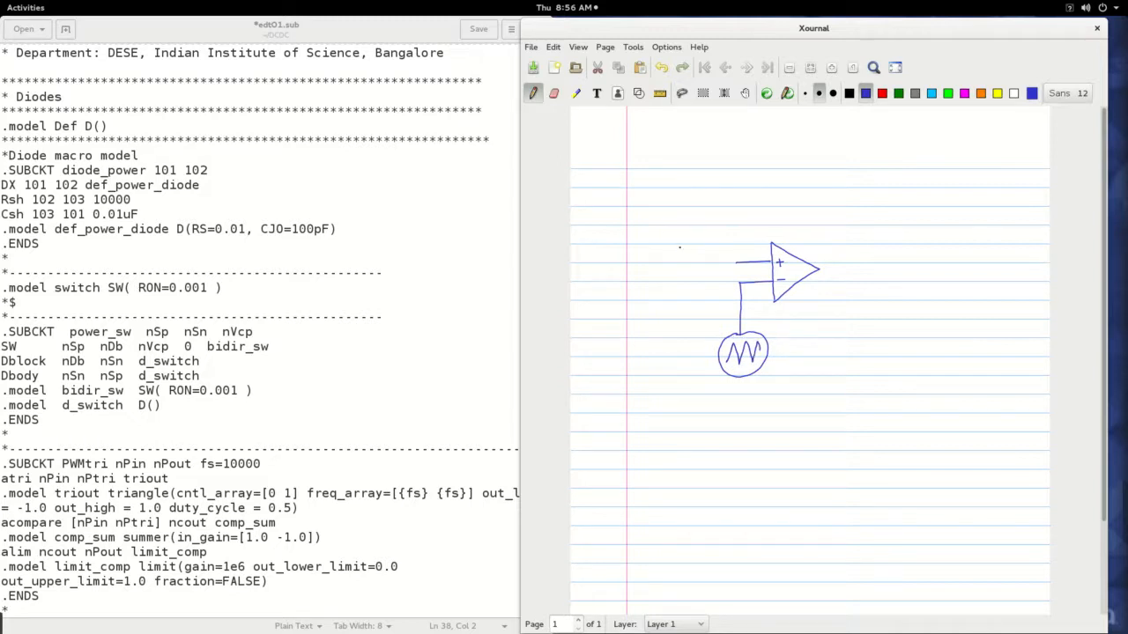
mouse_move(644, 232)
left_mouse_down()
mouse_move(644, 273)
mouse_move(687, 272)
mouse_move(655, 235)
mouse_move(660, 221)
left_mouse_up()
left_click(668, 229)
Below the comparator, draw a larger triangle waveform, label its peaks +1 and -1, and add a zero axis labelled 0.
left_click_drag(760, 427, 735, 499)
left_click_drag(759, 427, 783, 496)
mouse_move(809, 423)
left_mouse_down()
mouse_move(783, 497)
mouse_move(818, 443)
mouse_move(844, 491)
mouse_move(862, 419)
left_mouse_up()
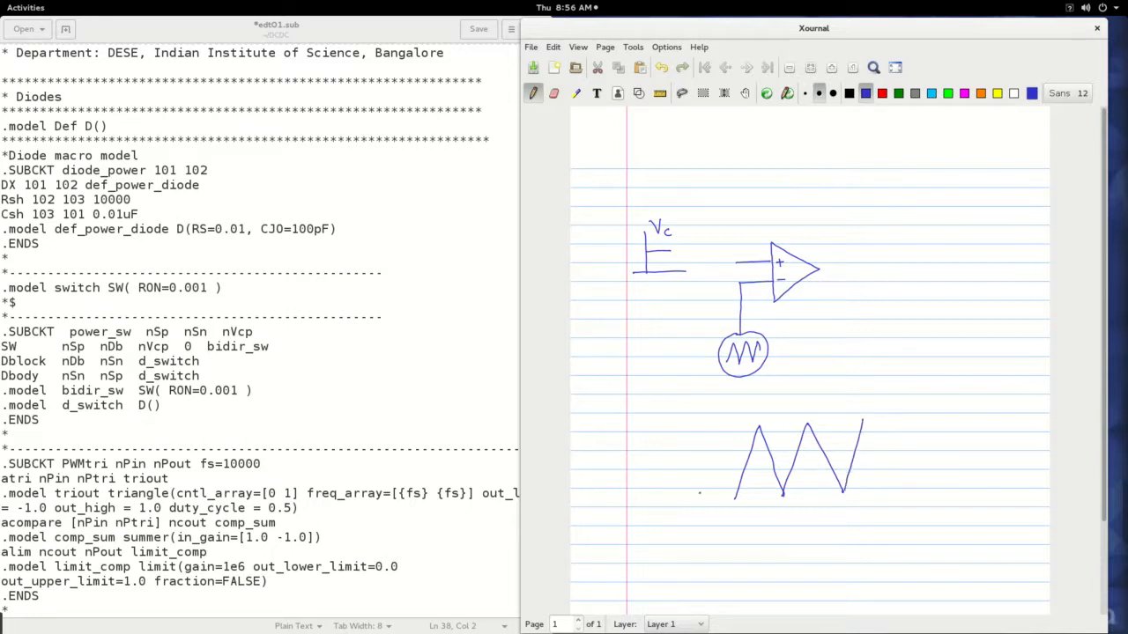
left_click_drag(698, 499, 713, 498)
left_click_drag(708, 425, 721, 424)
left_click_drag(714, 419, 730, 427)
left_click_drag(692, 465, 911, 459)
left_click_drag(682, 463, 684, 468)
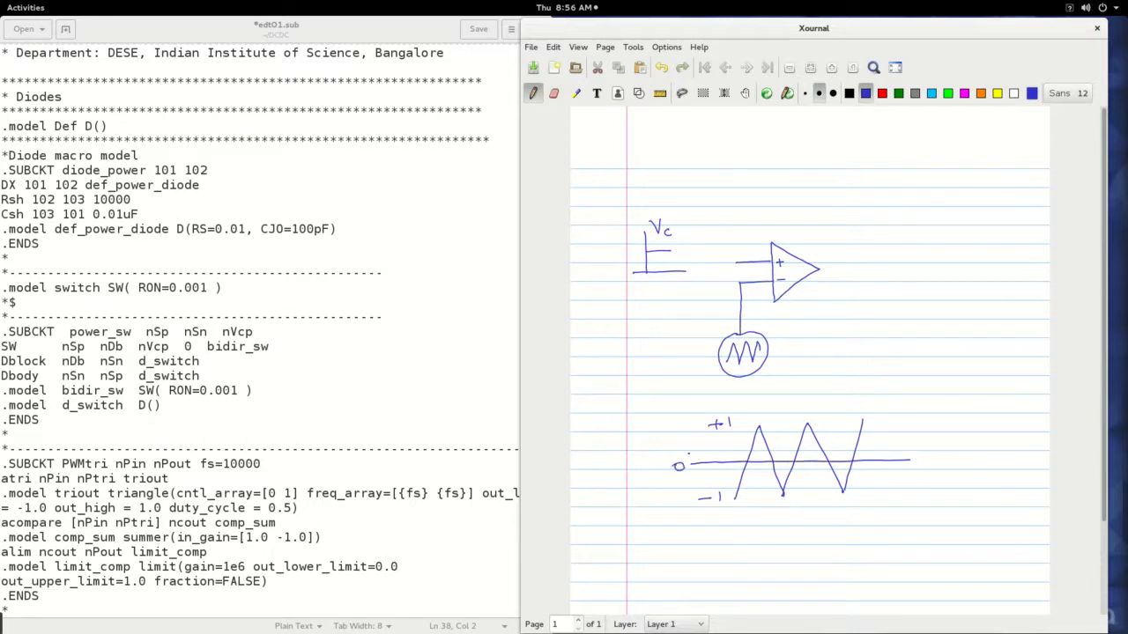
Draw a red control-level line across the triangle waveform and drop red dashed verticals from its crossings.
left_click(882, 93)
left_click_drag(736, 447, 870, 442)
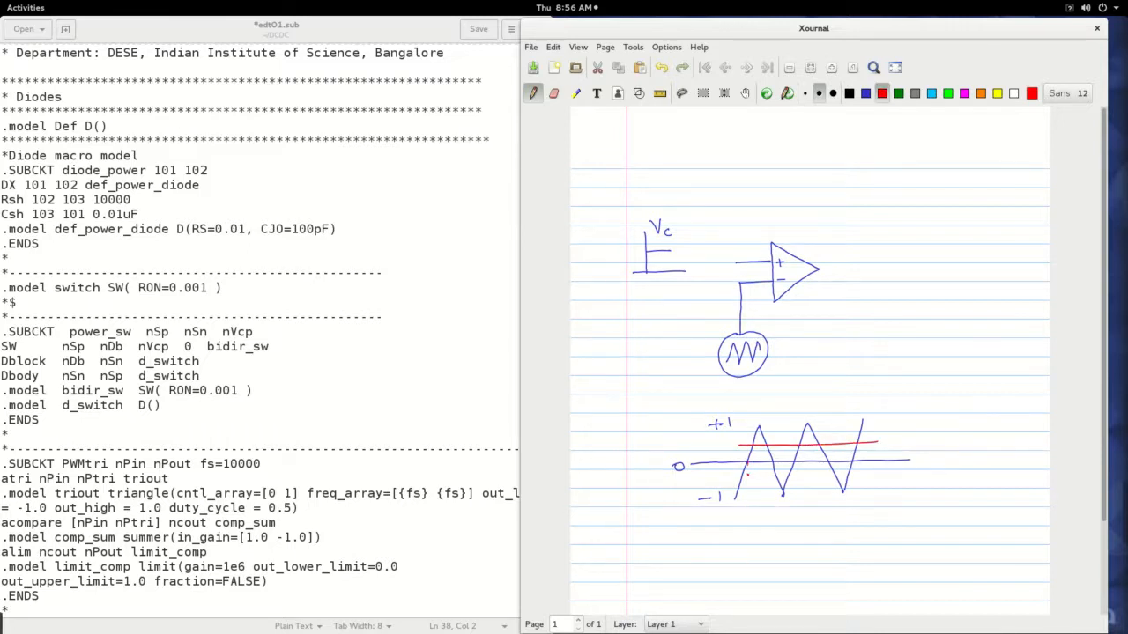
left_click_drag(747, 509, 747, 521)
left_click_drag(747, 524, 746, 535)
left_click_drag(754, 466, 753, 478)
left_click_drag(753, 483, 754, 505)
left_click_drag(754, 507, 755, 517)
left_click_drag(799, 508, 799, 519)
left_click_drag(799, 522, 799, 531)
left_click_drag(770, 476, 769, 482)
left_click_drag(770, 488, 769, 496)
left_click_drag(769, 501, 769, 510)
In green, draw two complementary pulse trains below the triangle waveform and mark both with arrows at each end.
left_click(897, 92)
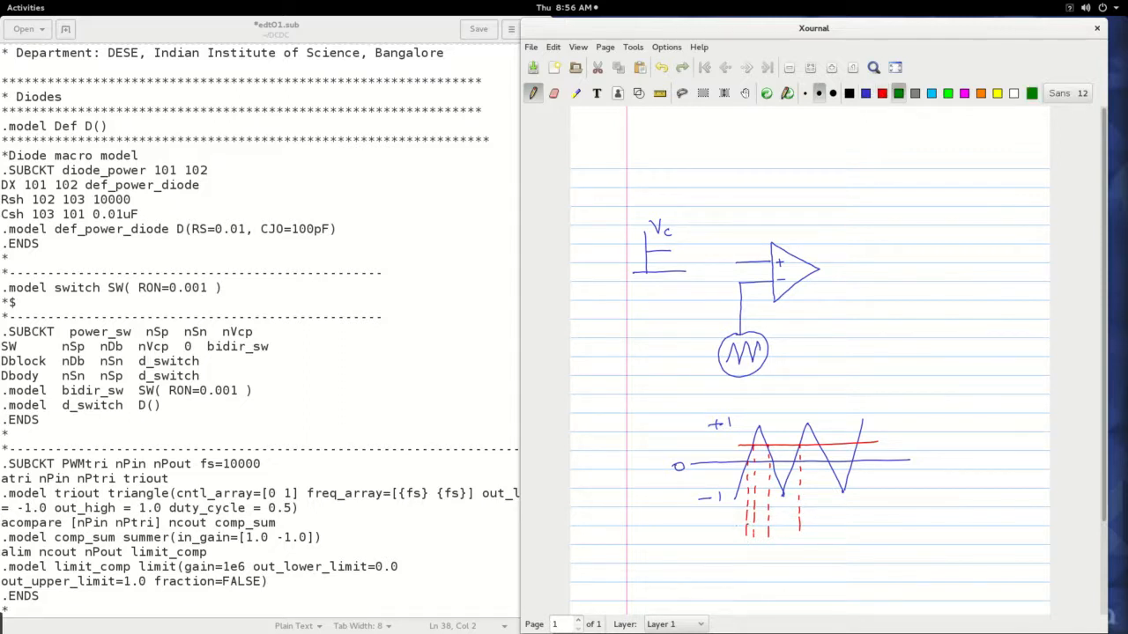
mouse_move(730, 527)
left_mouse_down()
mouse_move(754, 528)
mouse_move(767, 507)
mouse_move(767, 527)
mouse_move(820, 506)
mouse_move(821, 526)
mouse_move(831, 525)
left_mouse_up()
left_click_drag(818, 471, 821, 493)
left_click_drag(725, 562, 755, 565)
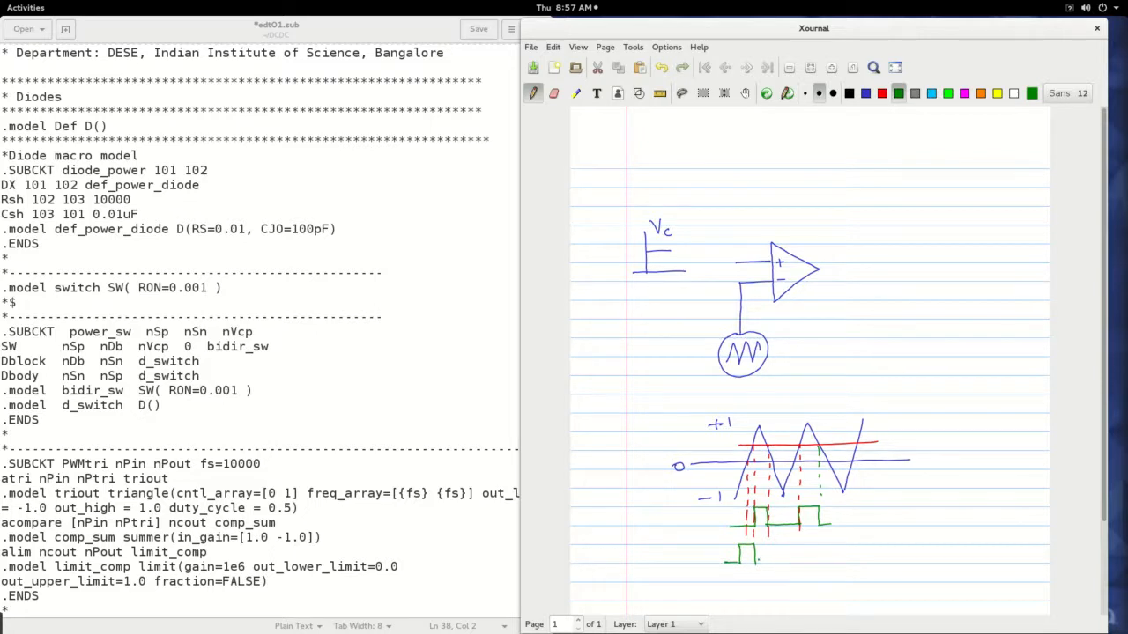
mouse_move(755, 563)
left_mouse_down()
mouse_move(797, 544)
mouse_move(798, 562)
mouse_move(819, 562)
mouse_move(844, 544)
left_mouse_up()
left_click_drag(688, 520, 718, 520)
left_click_drag(711, 515, 707, 557)
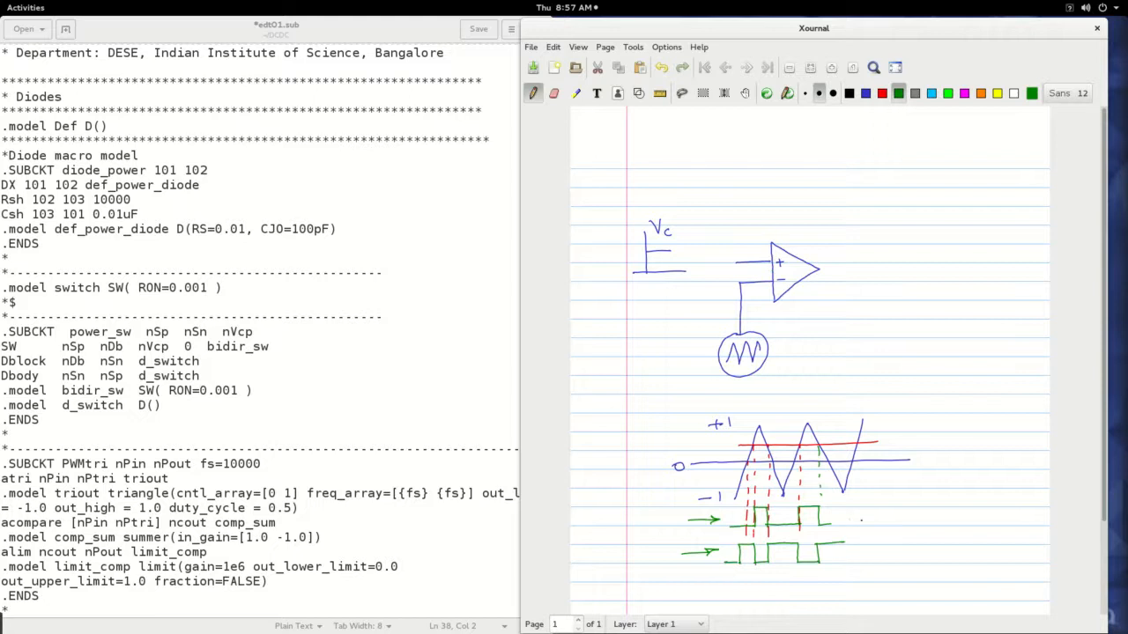
mouse_move(855, 517)
left_mouse_down()
mouse_move(891, 516)
mouse_move(892, 550)
left_mouse_up()
Add supplies labelled 15 and -15 to the comparator, and draw its output line with a square wave labelled +15 and -15.
mouse_move(822, 269)
left_mouse_down()
mouse_move(850, 269)
mouse_move(802, 259)
mouse_move(814, 239)
left_mouse_up()
left_click_drag(824, 230, 820, 239)
left_click_drag(801, 280, 811, 312)
mouse_move(815, 306)
left_mouse_down()
mouse_move(819, 316)
mouse_move(877, 278)
mouse_move(892, 238)
mouse_move(892, 296)
mouse_move(916, 239)
left_mouse_up()
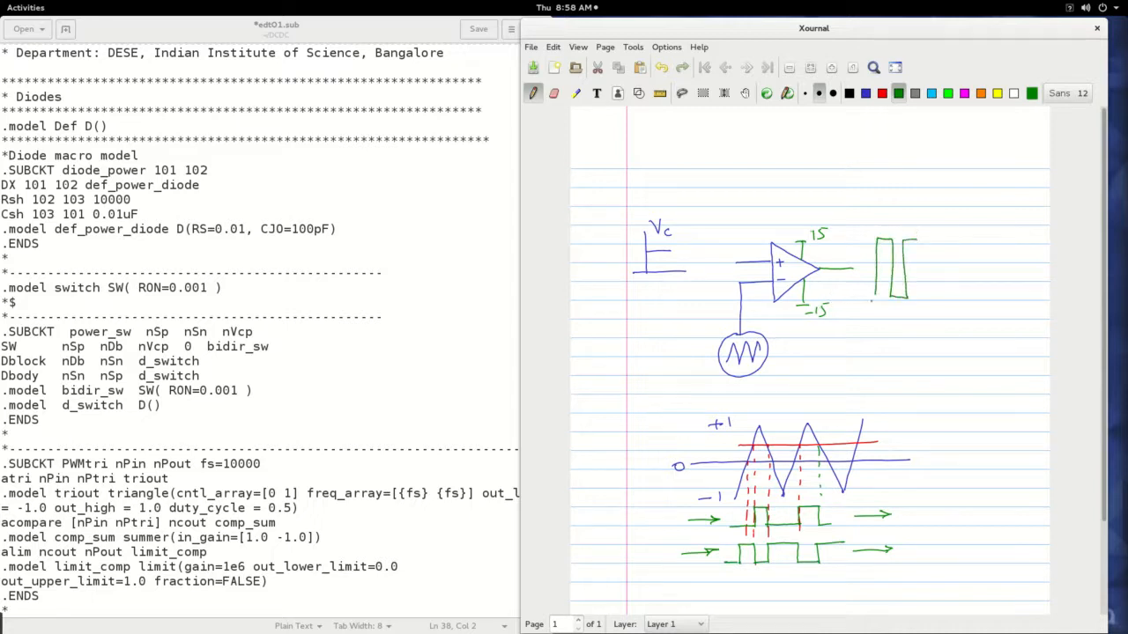
left_click_drag(860, 230, 868, 229)
left_click_drag(863, 225, 864, 234)
left_click_drag(870, 224, 873, 233)
Sketch a limiter block at the comparator output with a pulse between 0 and 1, and close Xournal without saving.
mouse_move(944, 268)
left_mouse_down()
mouse_move(944, 249)
mouse_move(960, 268)
mouse_move(977, 266)
mouse_move(935, 248)
left_mouse_up()
mouse_move(851, 279)
left_mouse_down()
mouse_move(852, 253)
mouse_move(869, 253)
mouse_move(855, 272)
left_mouse_up()
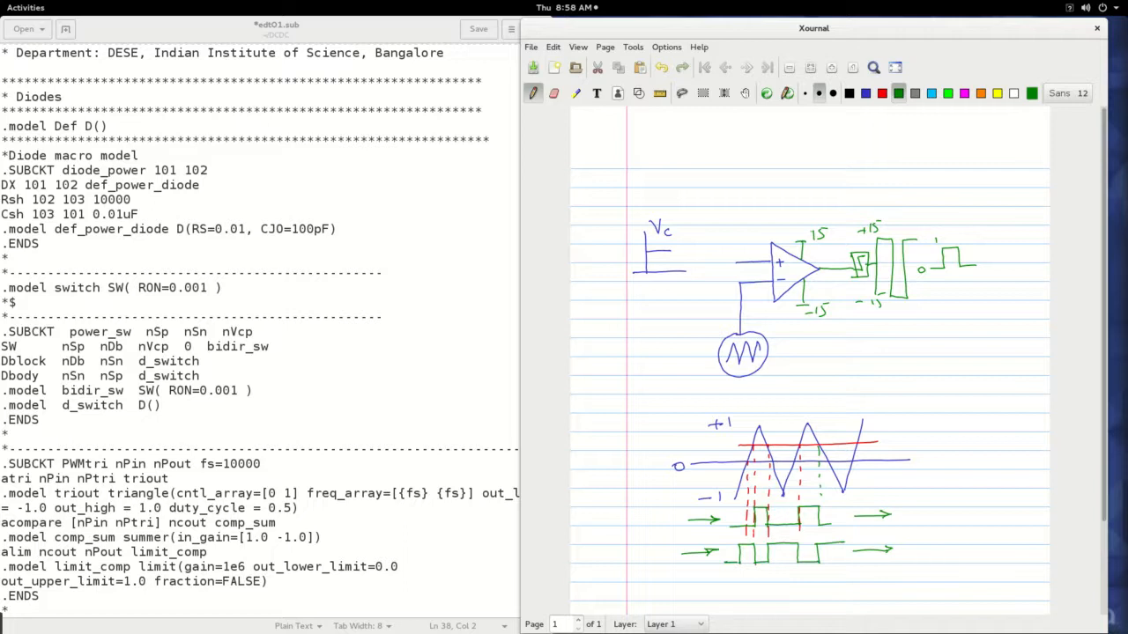
left_click(1097, 28)
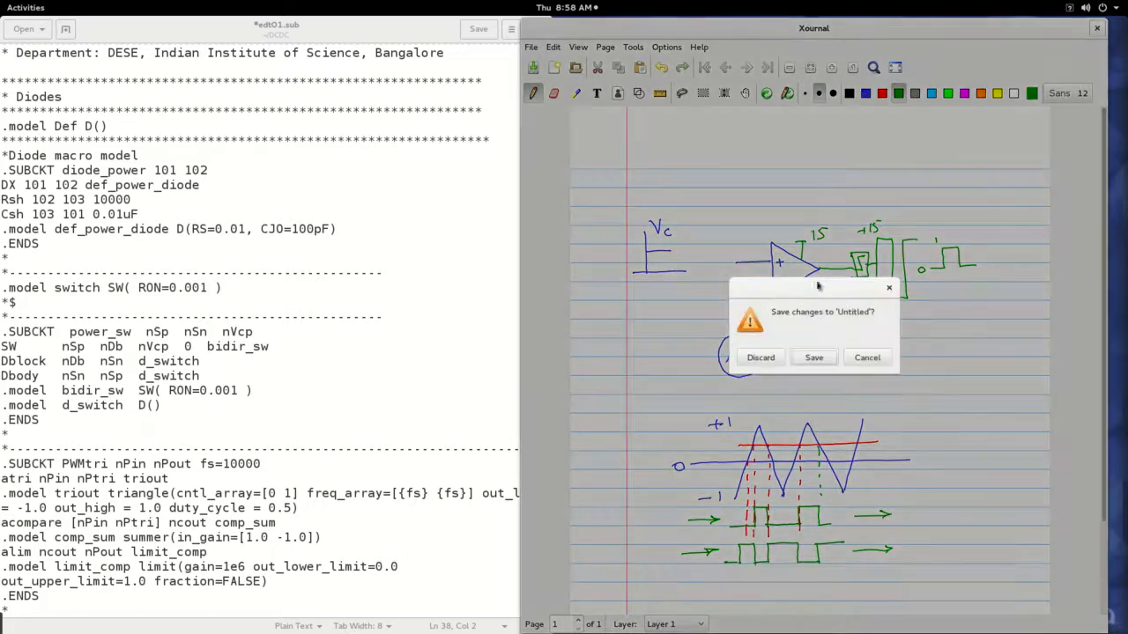
left_click(760, 357)
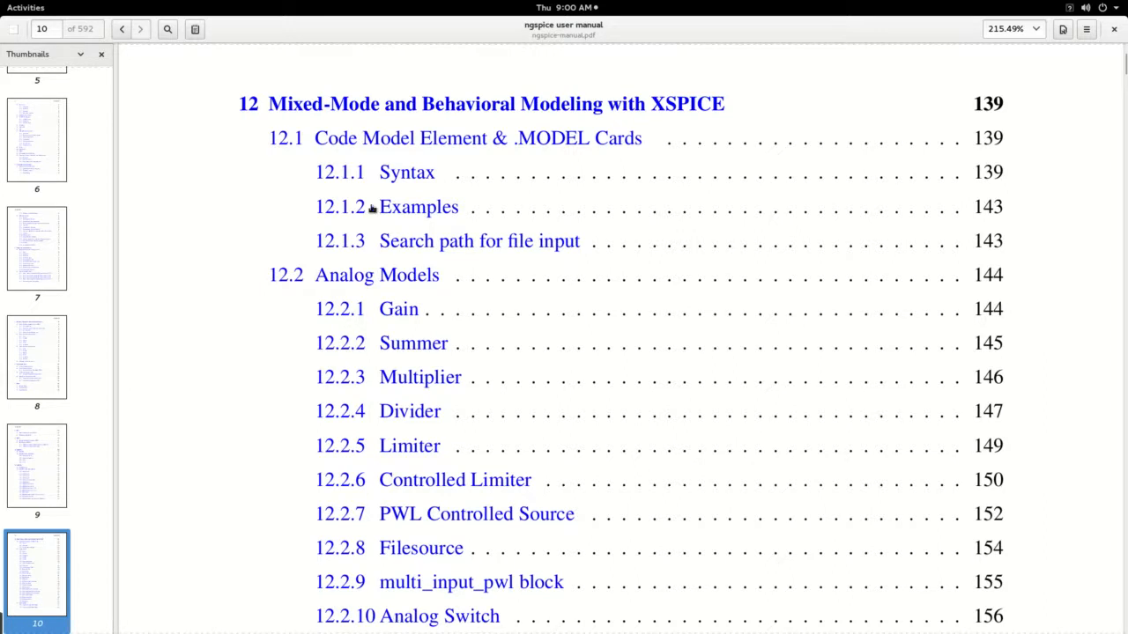
In the ngspice user manual, look through the chapter 12 contents for the available XSPICE analog models.
scroll(398, 190, "down", 3)
scroll(401, 194, "down", 6)
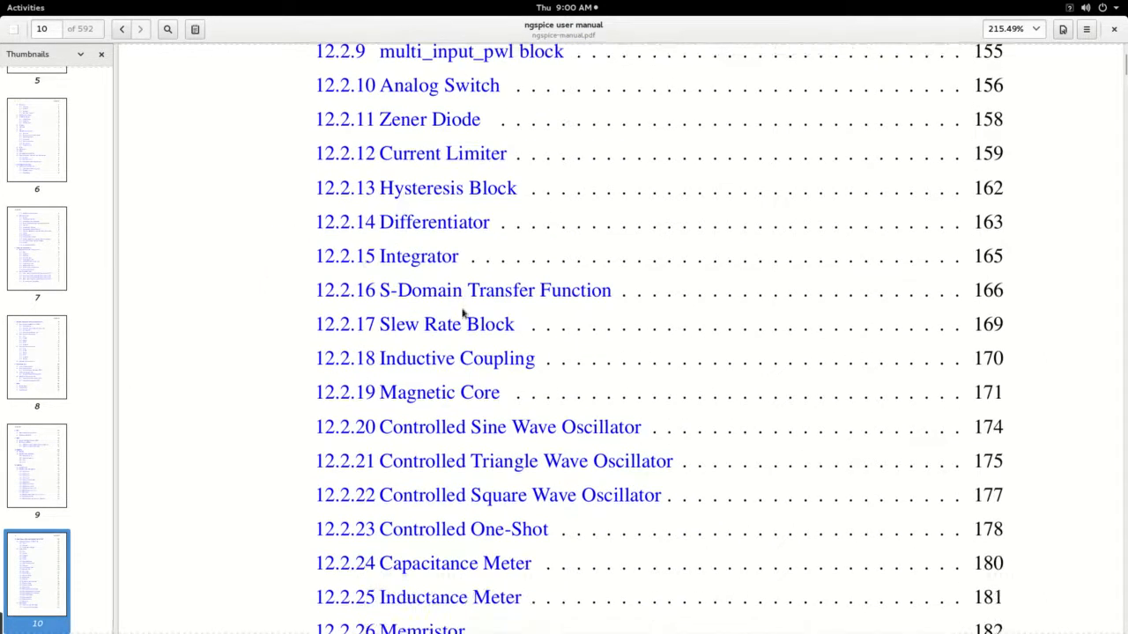
scroll(462, 307, "down", 2)
scroll(461, 320, "up", 1)
scroll(461, 319, "up", 8)
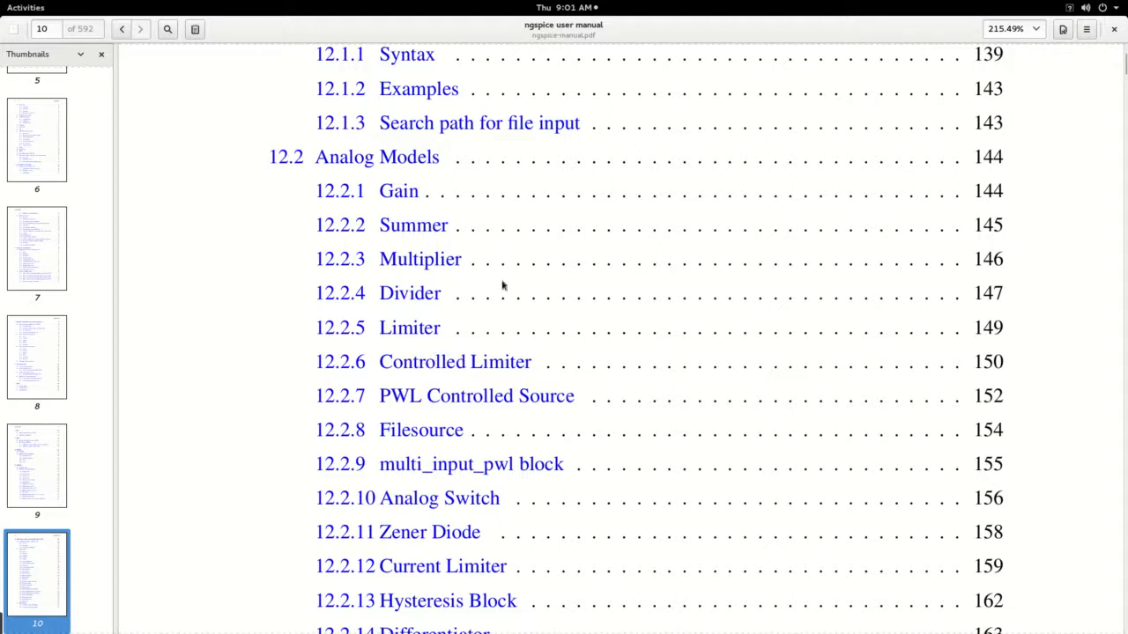
scroll(502, 286, "down", 5)
scroll(500, 298, "down", 5)
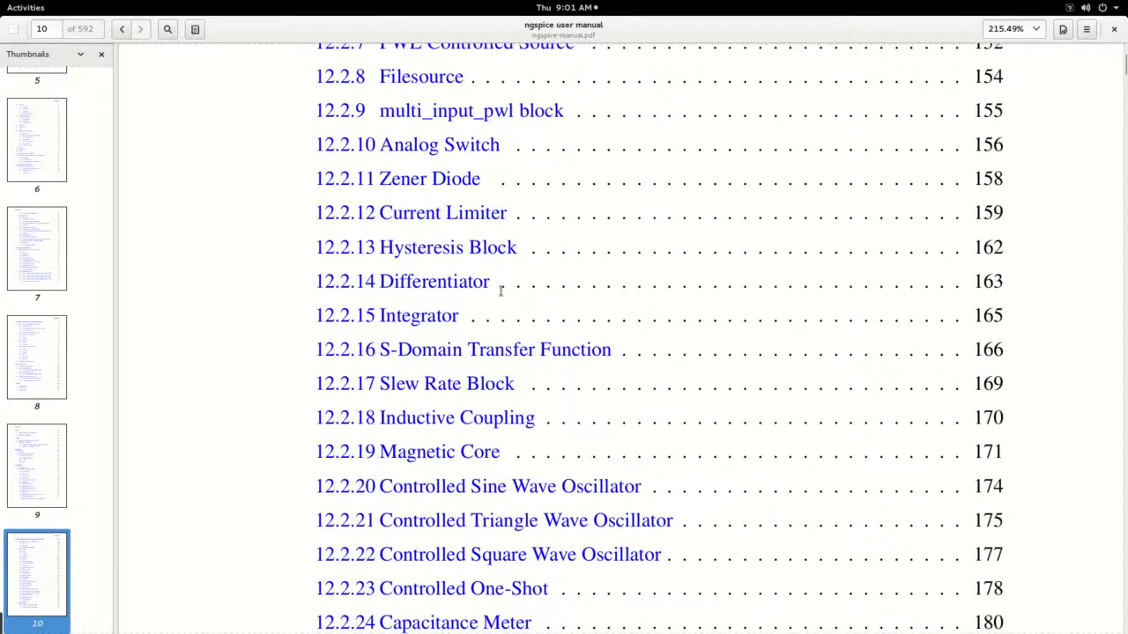
scroll(501, 293, "up", 3)
scroll(457, 248, "up", 10)
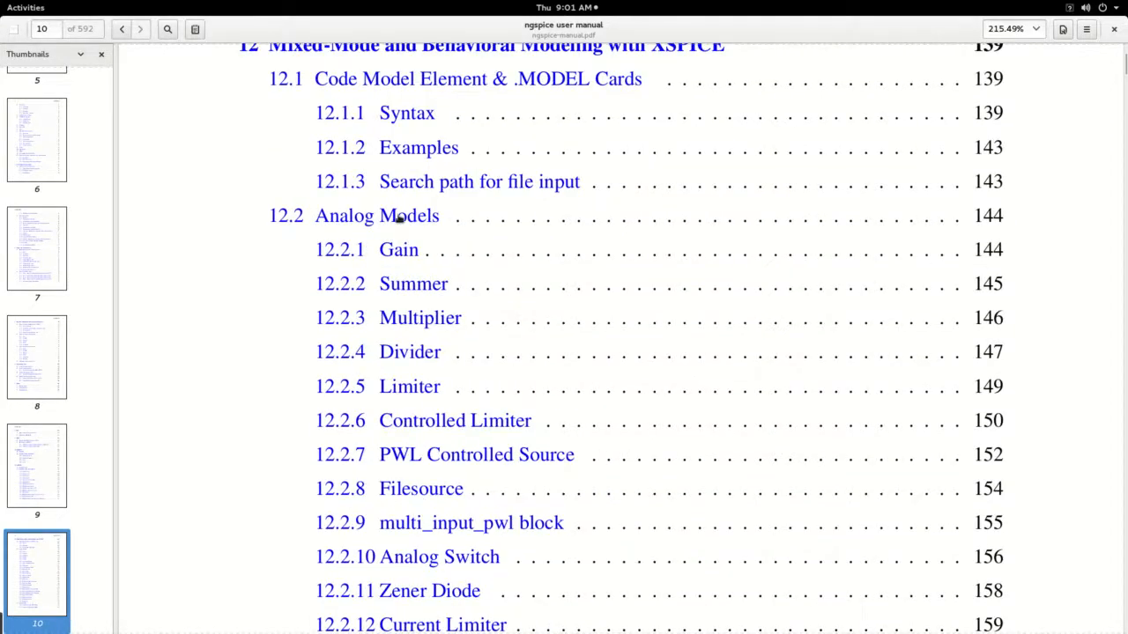
Open section 12.2 Analog Models and examine the gain model's example and the start of the summer section.
left_click(399, 219)
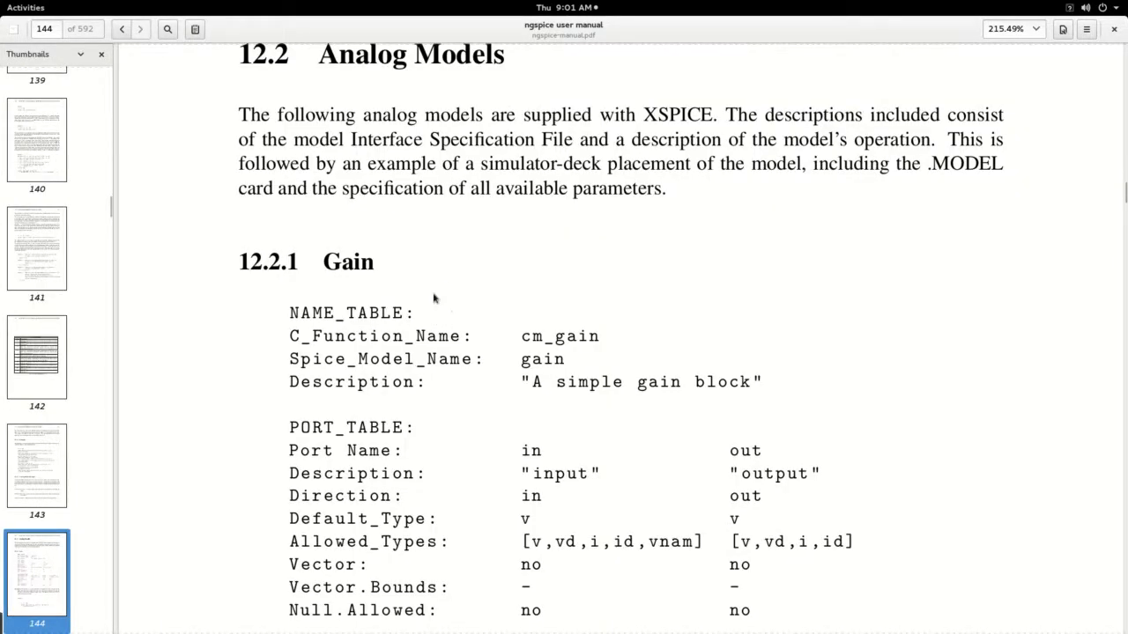
scroll(459, 344, "down", 15)
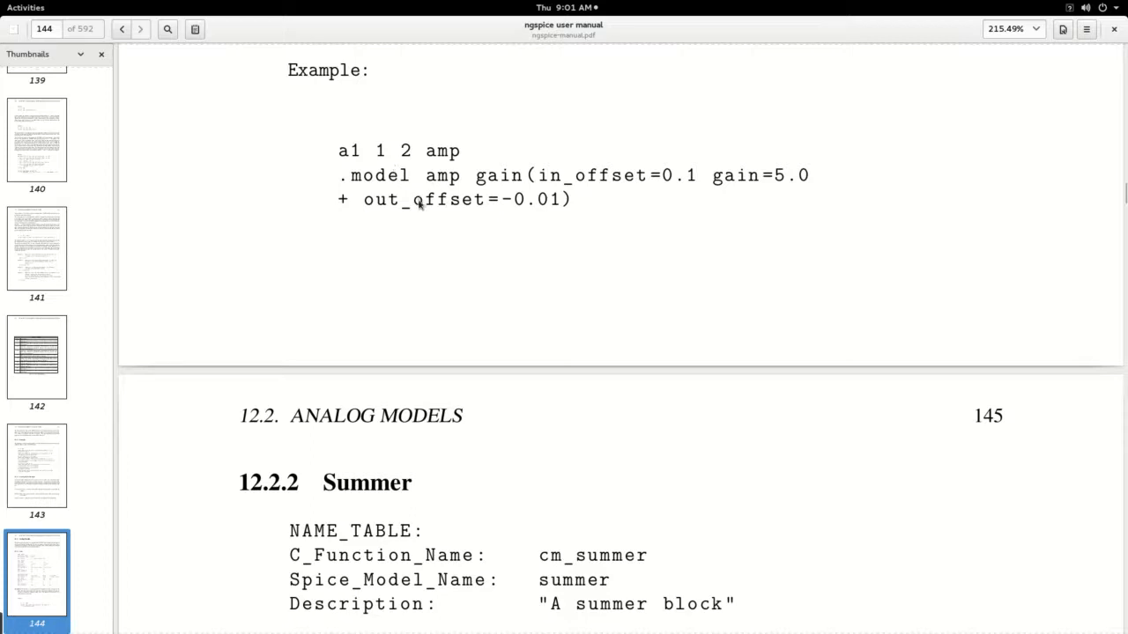
scroll(419, 203, "down", 2)
scroll(414, 191, "up", 2)
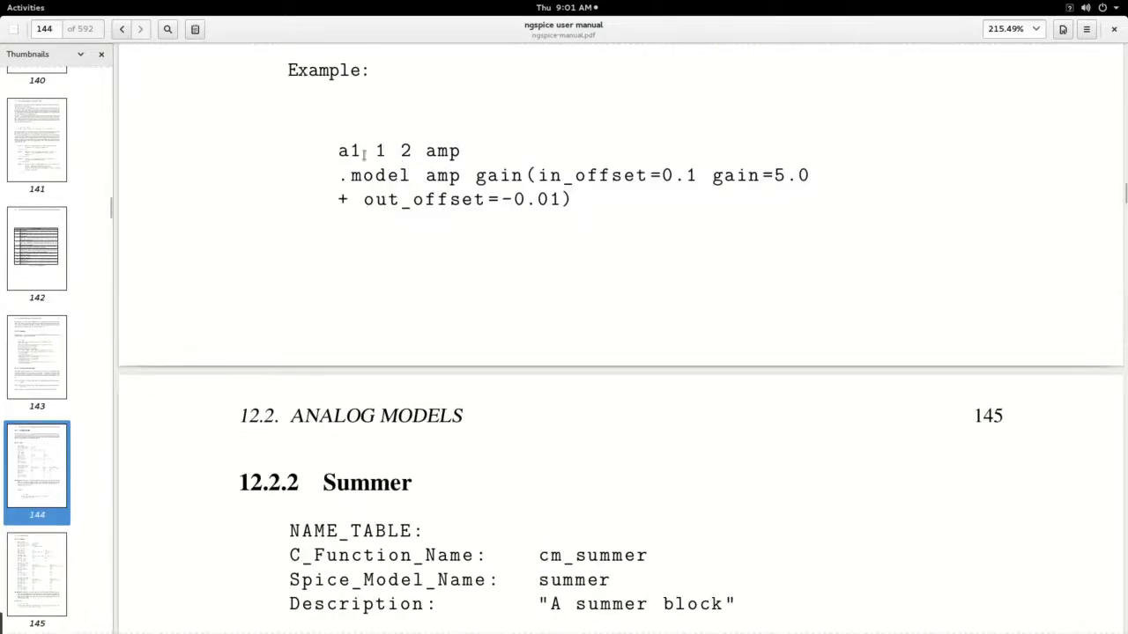
scroll(529, 210, "down", 4)
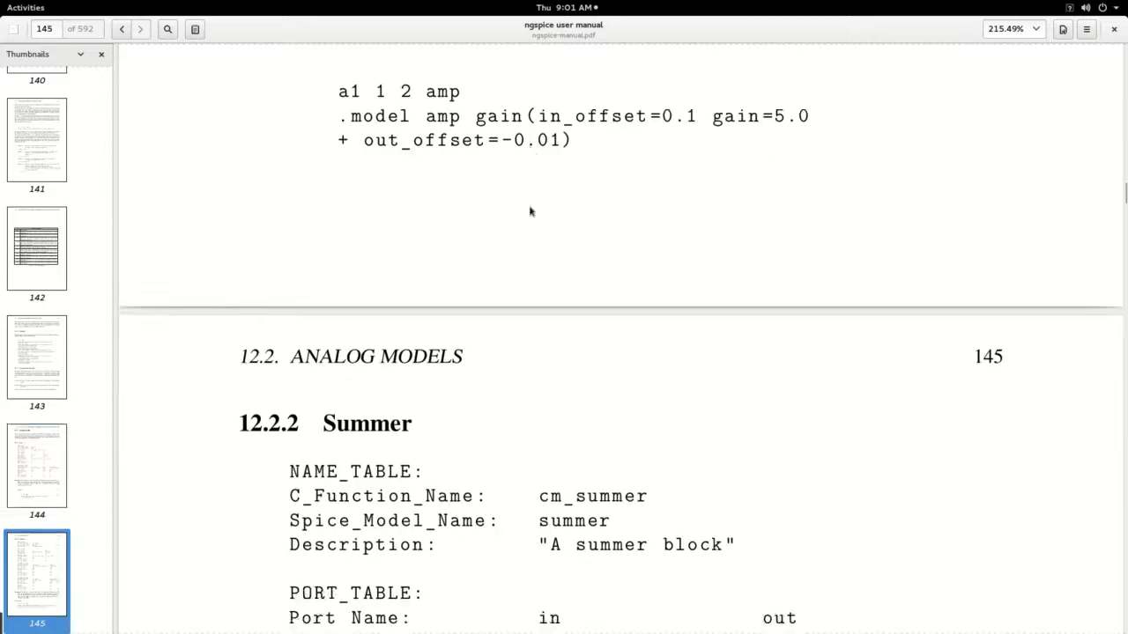
scroll(520, 255, "up", 10)
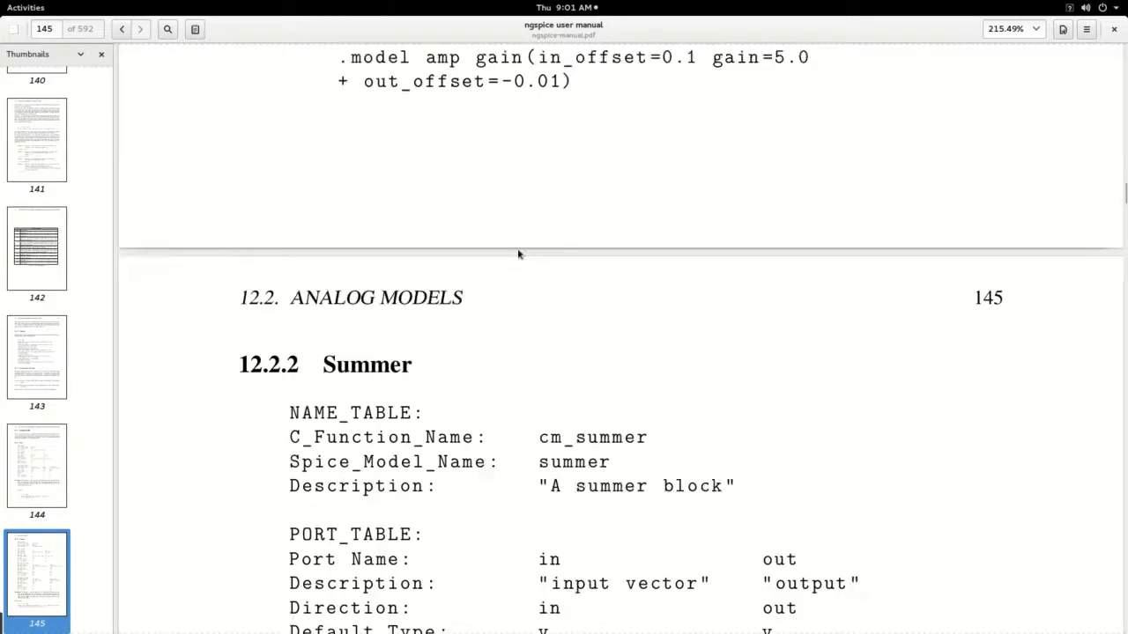
scroll(518, 255, "up", 5)
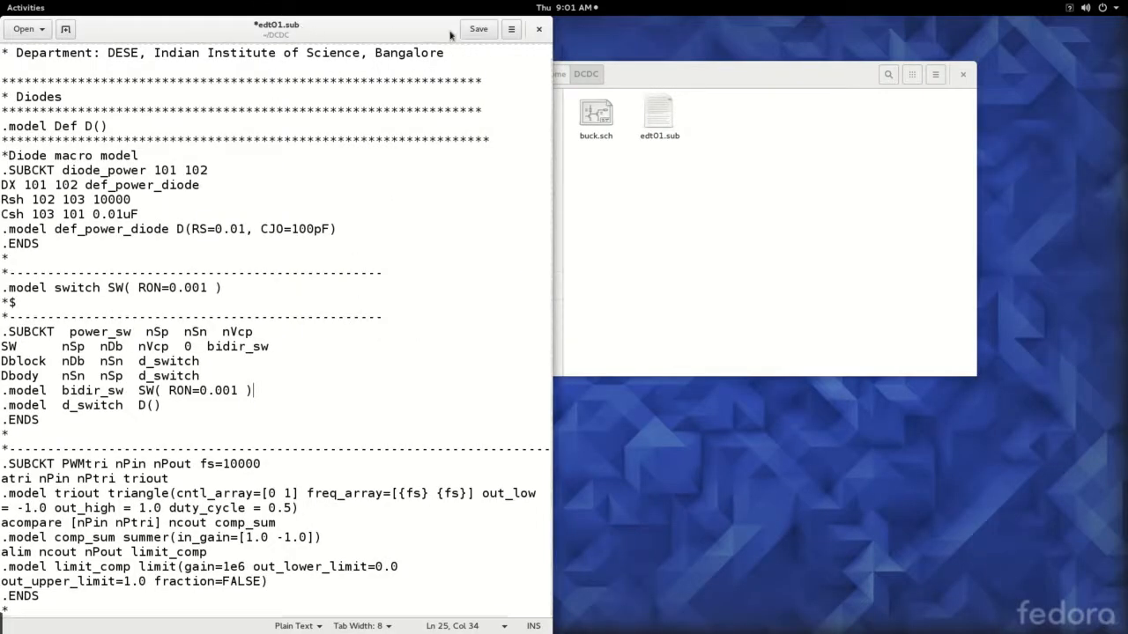
Save edt01.sub and close the text editor.
left_click(480, 32)
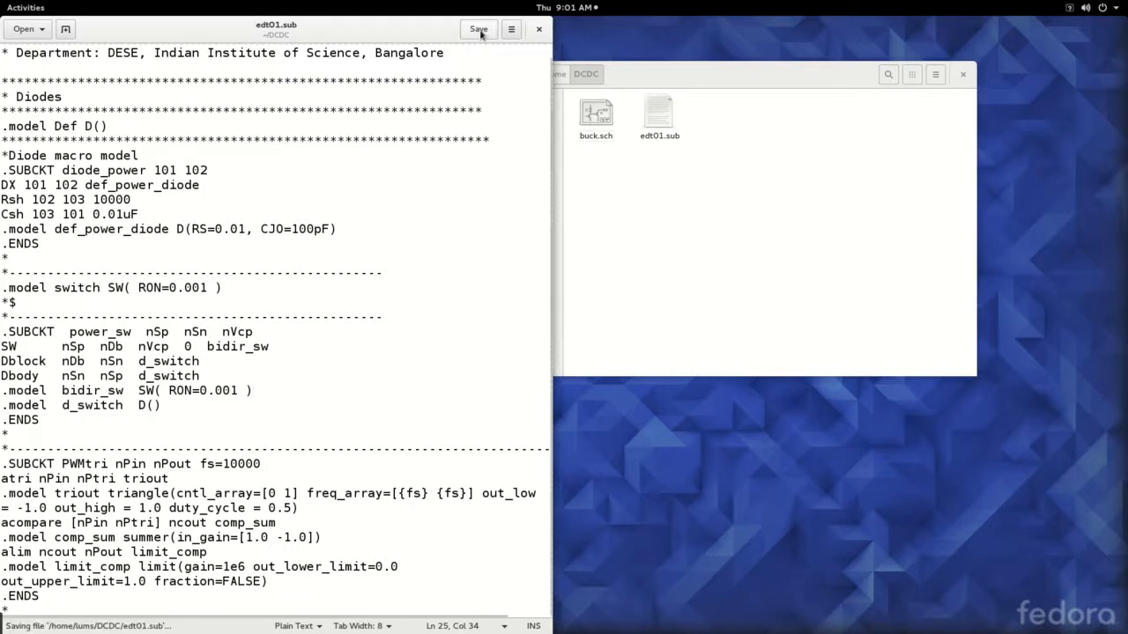
left_click(540, 29)
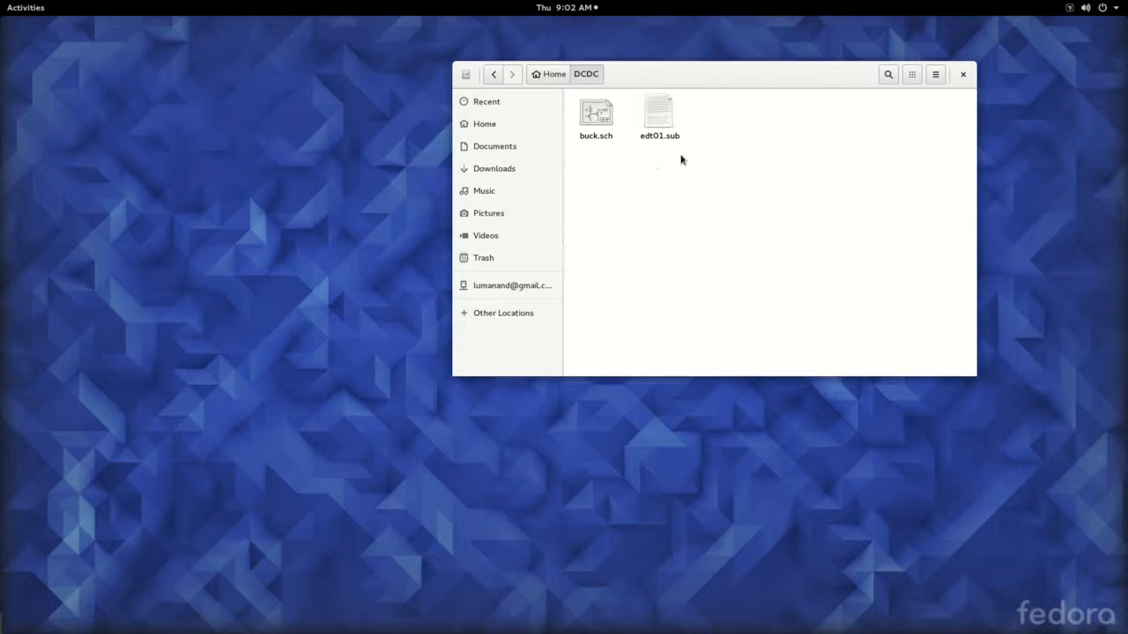
Create a new document in the text editor and save it as buck.cir in the DCDC folder.
mouse_move(4, 4)
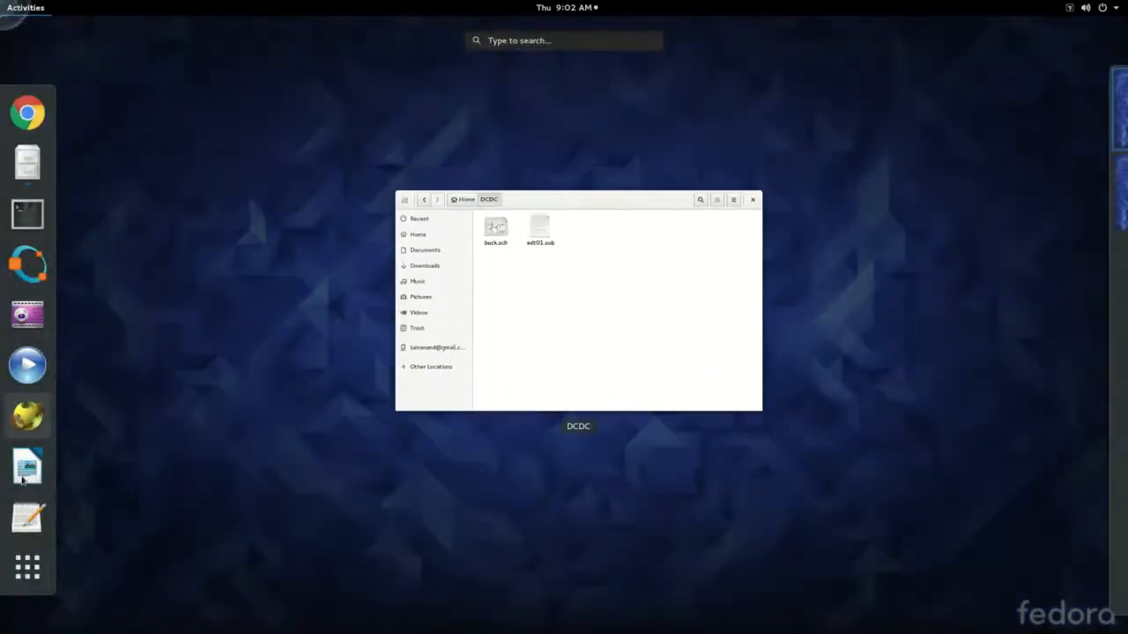
left_click(31, 519)
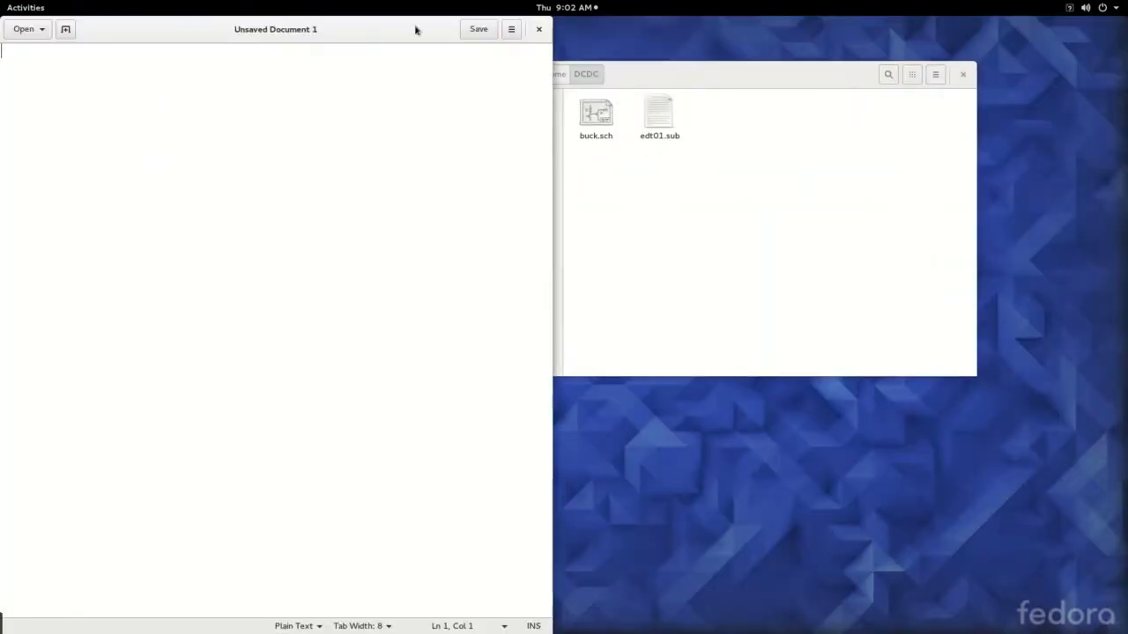
left_click(478, 29)
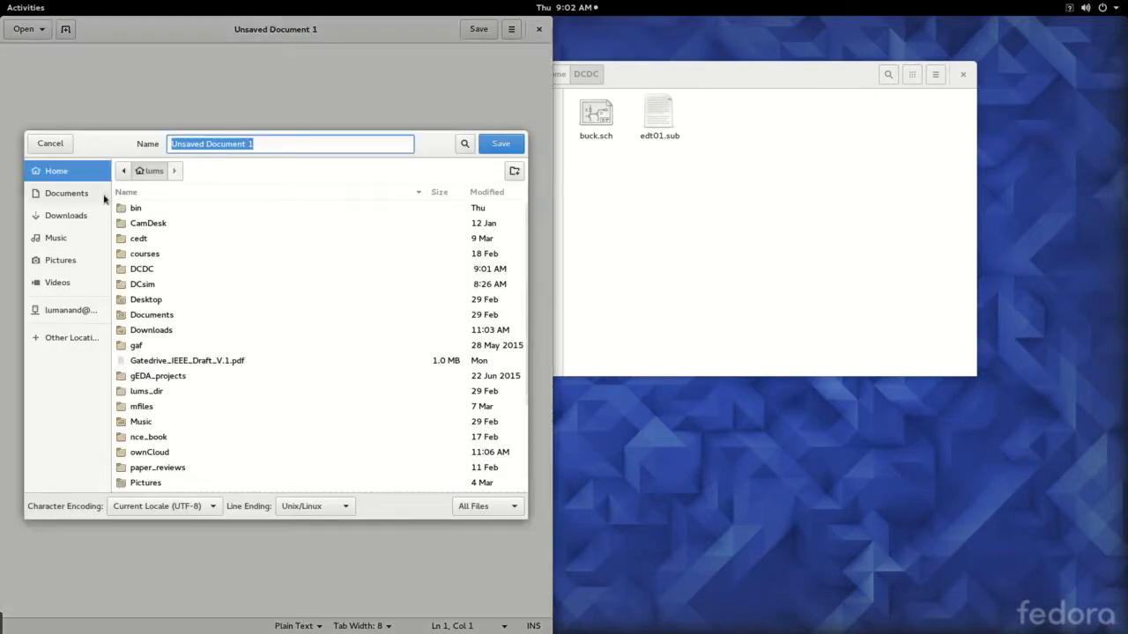
double_click(142, 268)
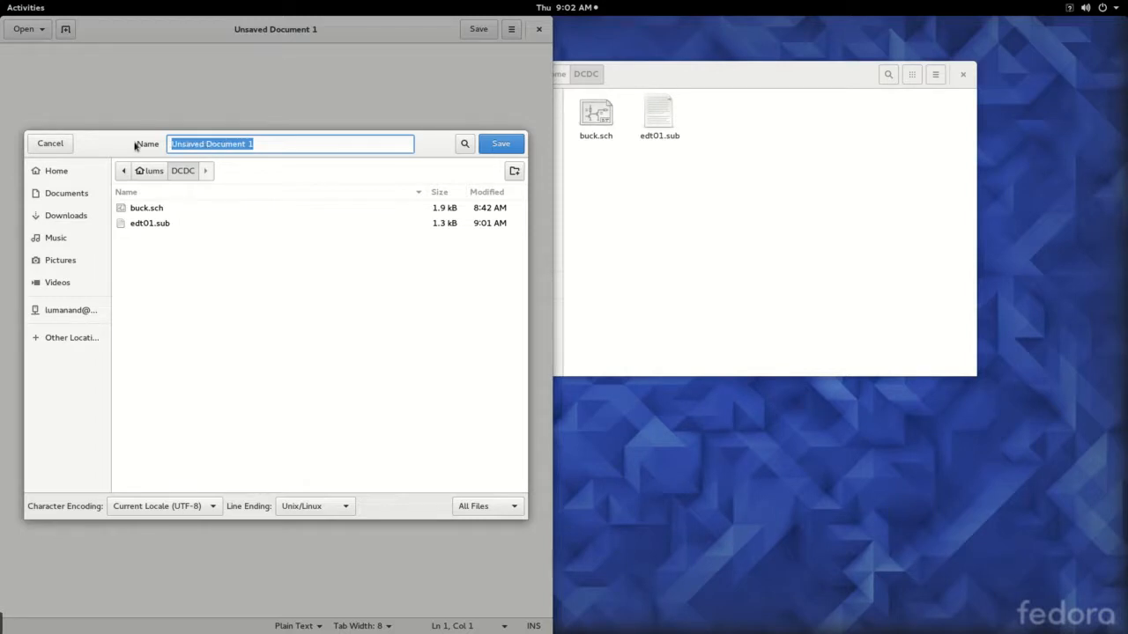
type("buck")
type("i")
key("BackSpace")
type(".cir")
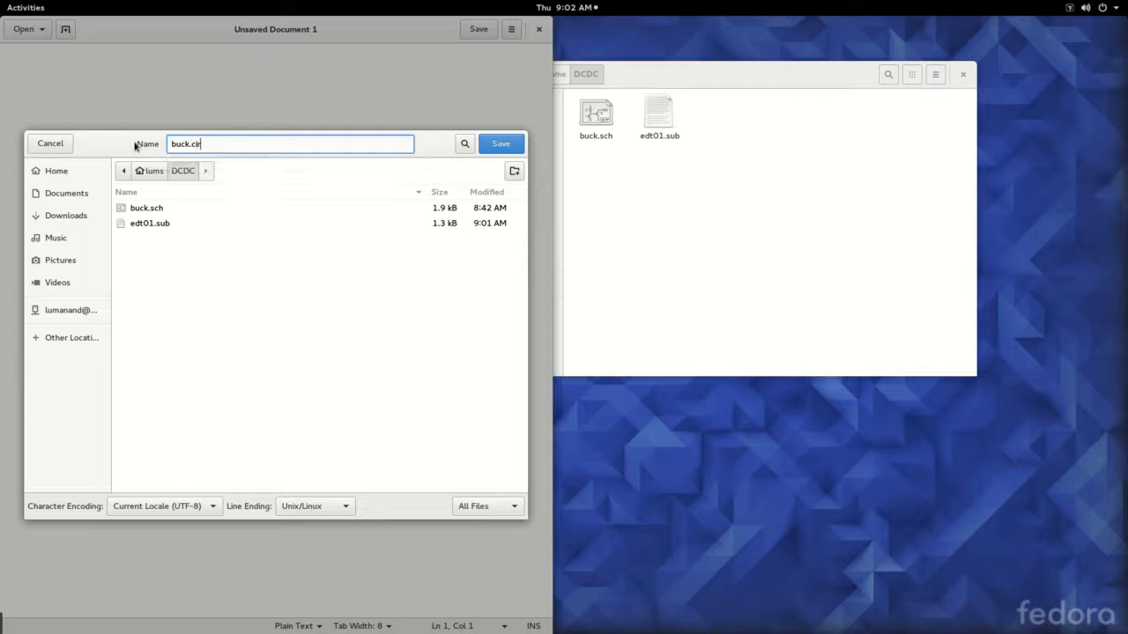
left_click(492, 144)
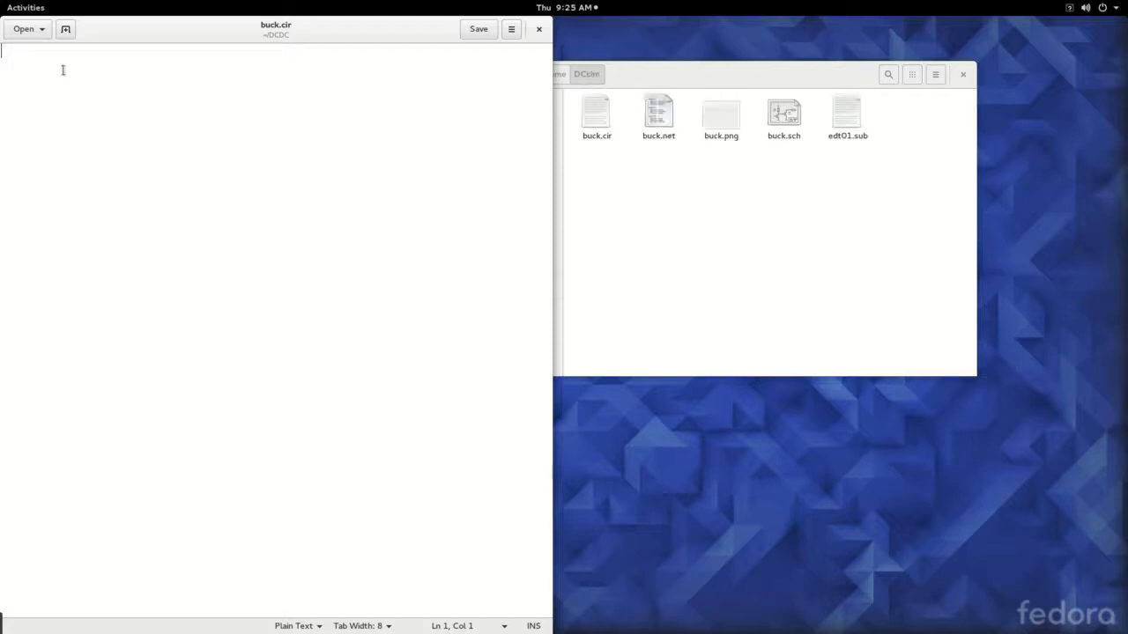
Write the title comment "*Buck converter circuit", an empty comment line and the transient analysis line ".tran 1us 100ms uic" in buck.cir.
type("*Buck converter circuit")
key("Return")
type("* .tr")
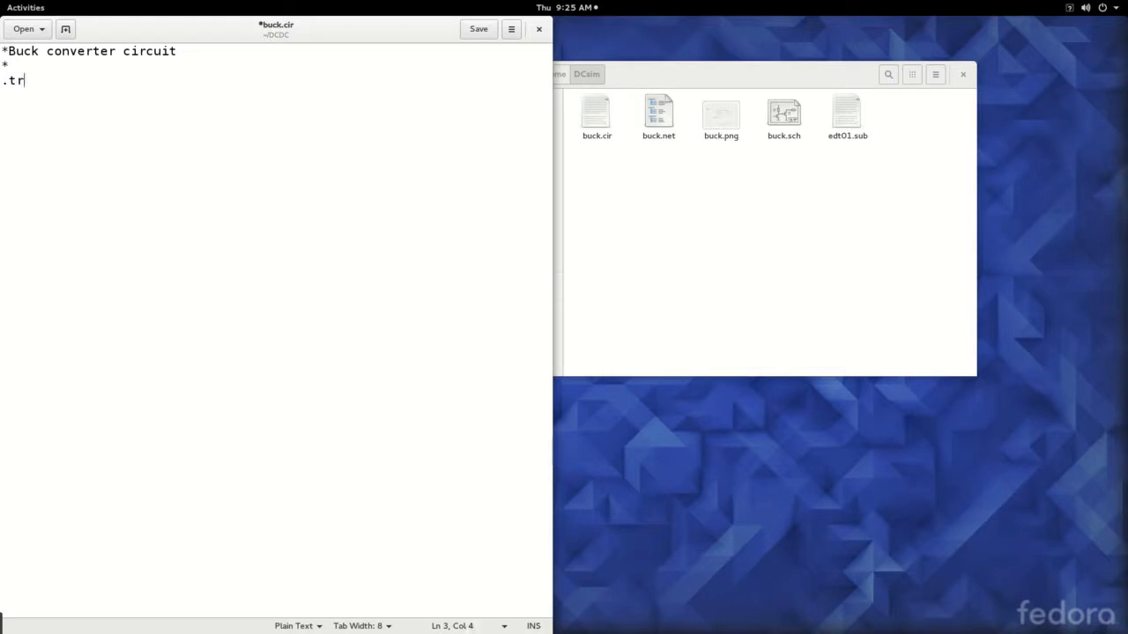
type("an 1us 1")
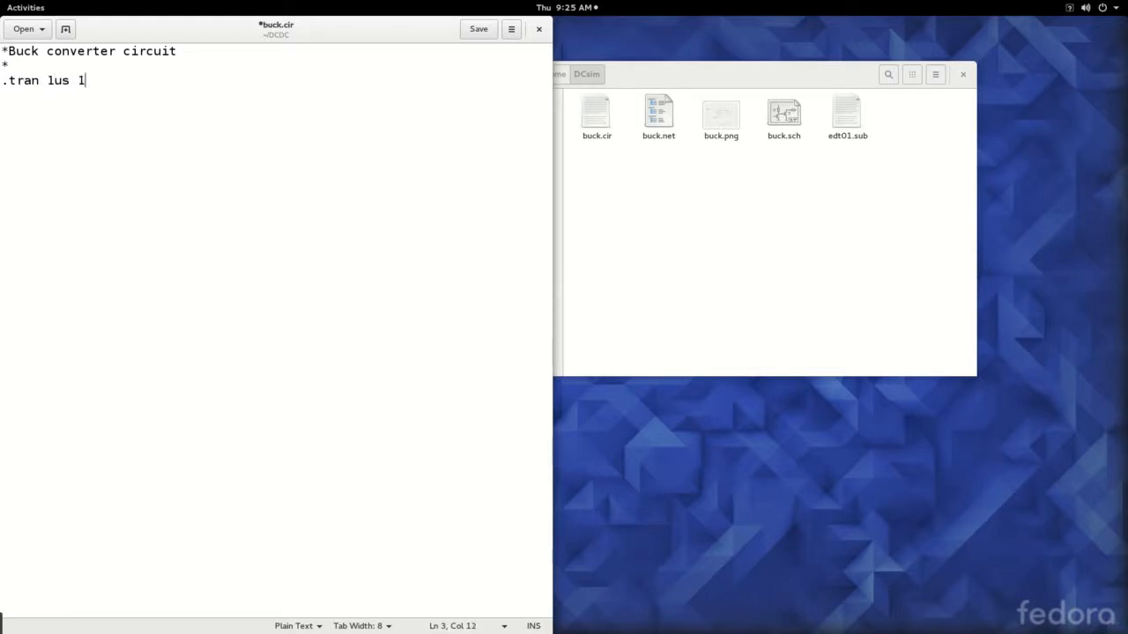
type("00ms uic")
key("Return")
Add the line ".include buck.net" to buck.cir, then save the file and close the text editor.
type(".")
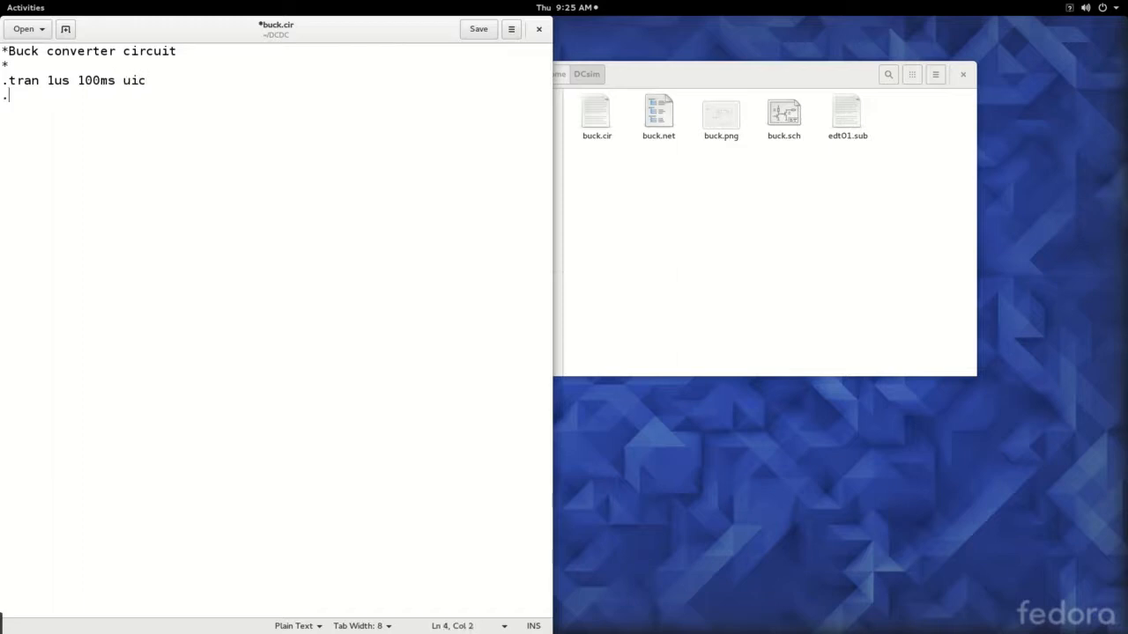
type("include buck.net")
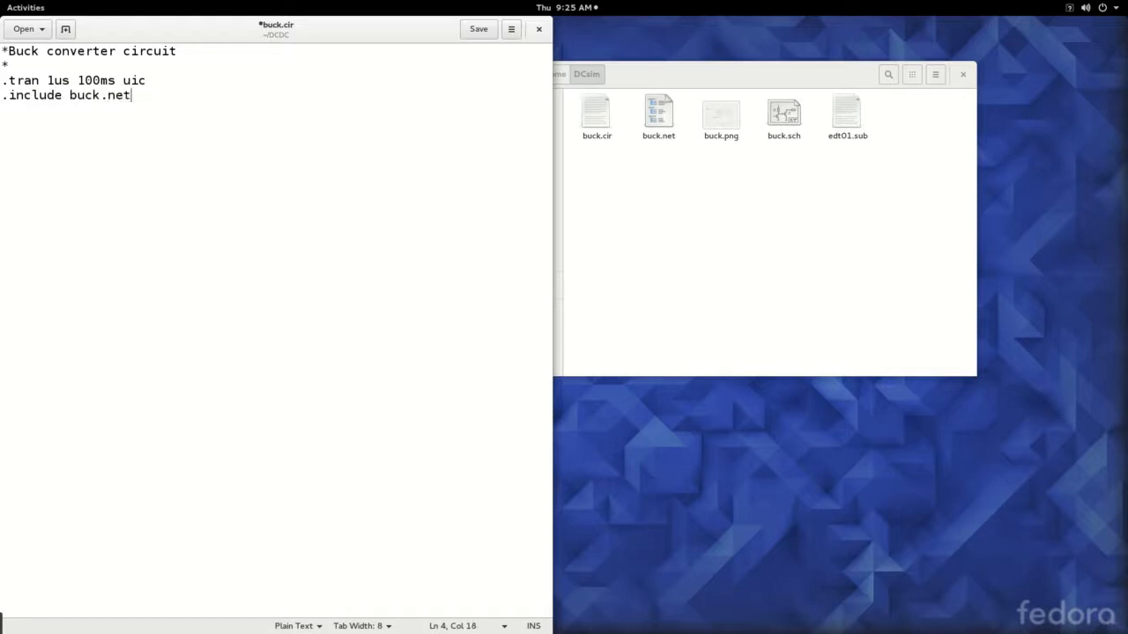
left_click(26, 7)
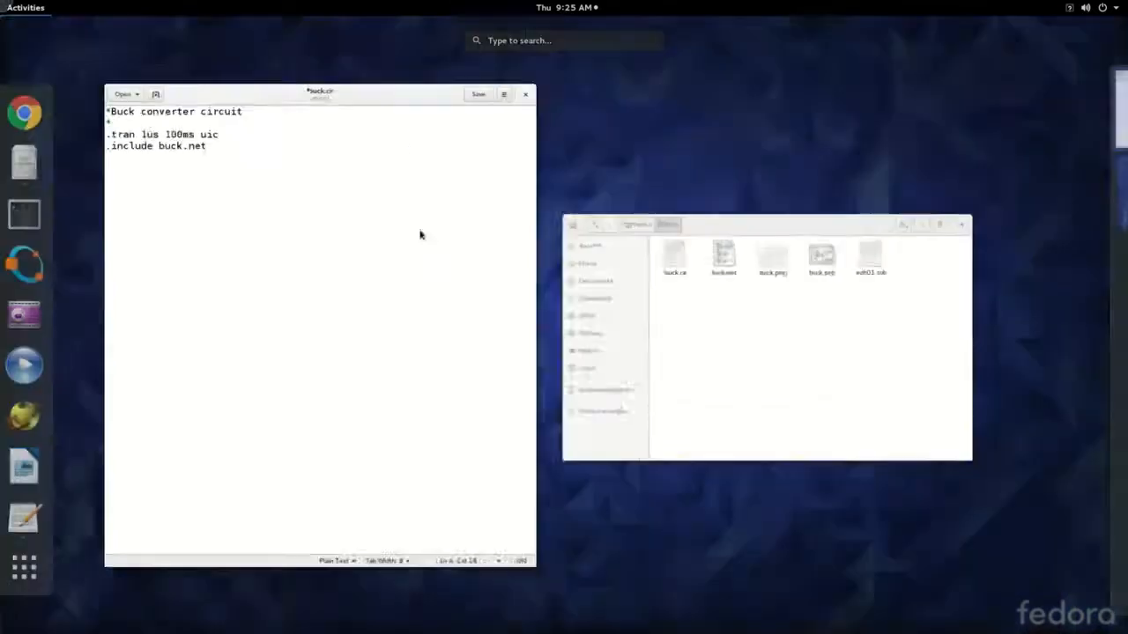
left_click(452, 168)
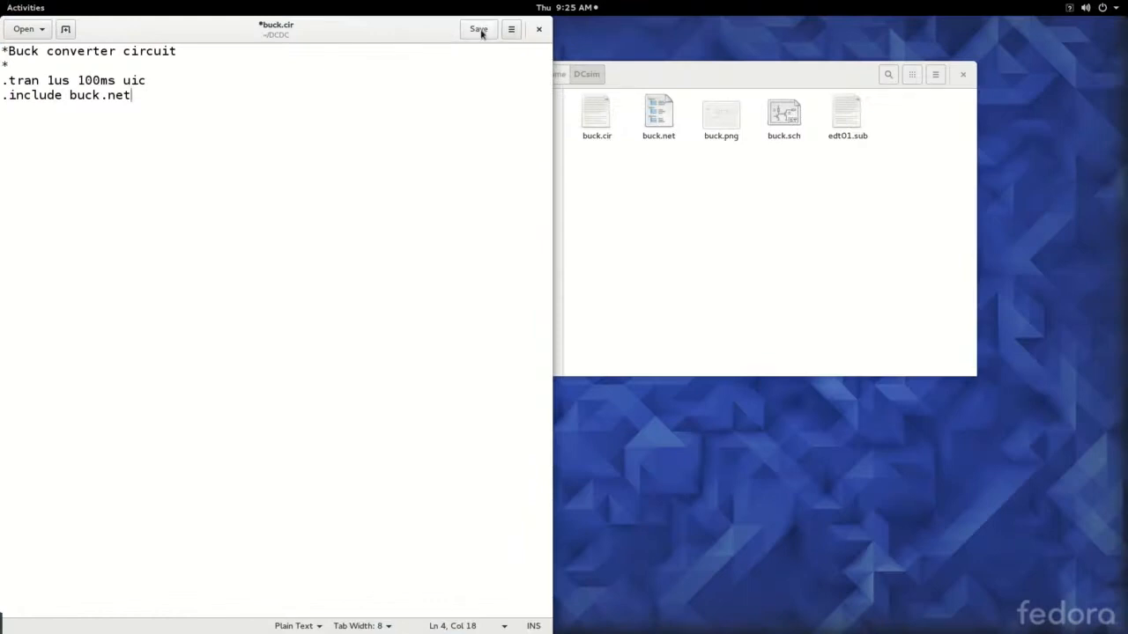
left_click(479, 32)
left_click(536, 30)
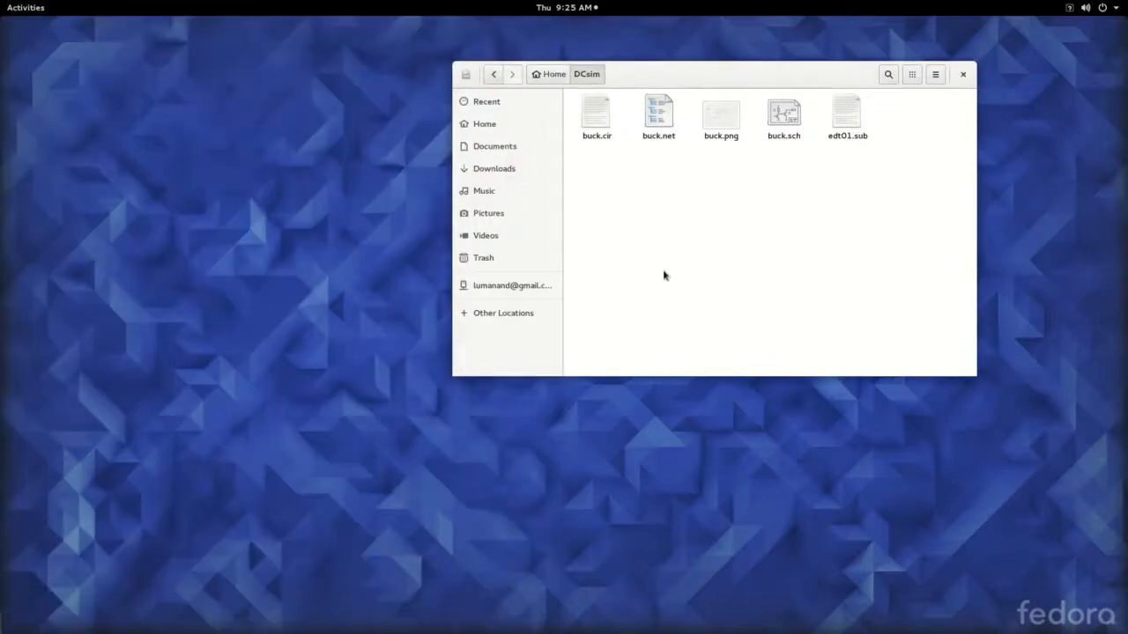
Show the home folder's DCDC directory in the file manager and change to DCDC in a new terminal.
left_click(496, 122)
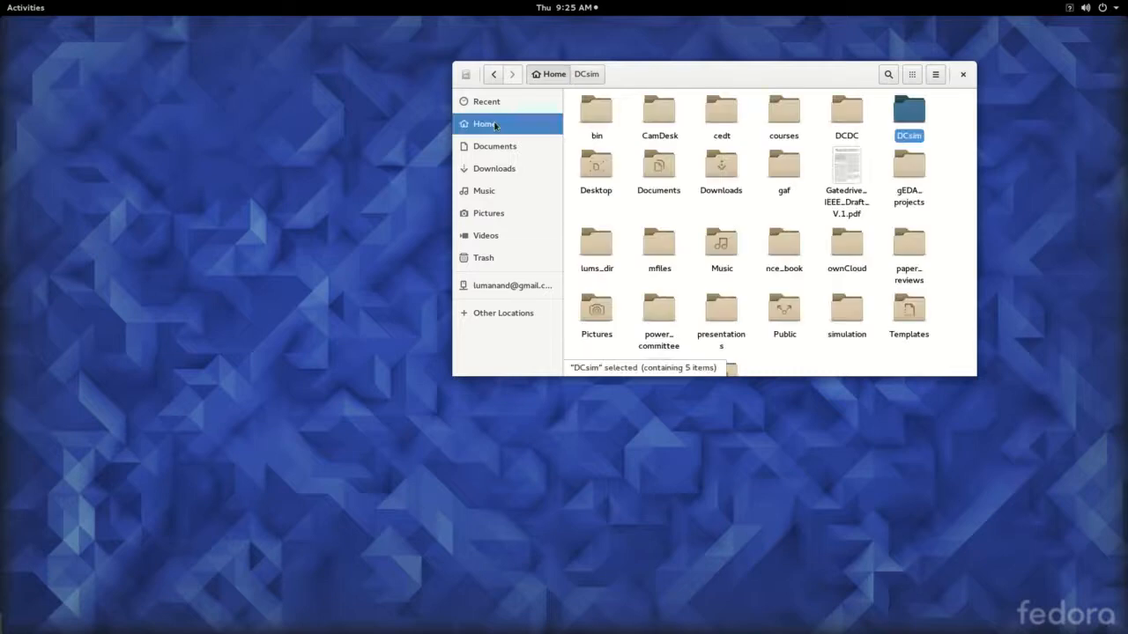
double_click(846, 111)
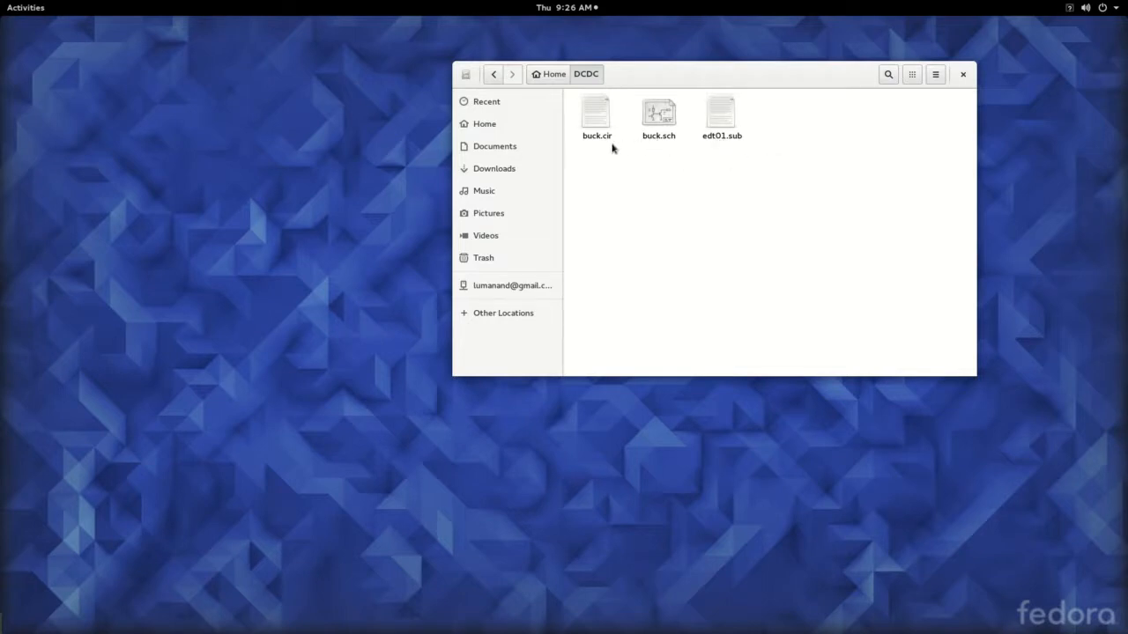
left_click(3, 5)
left_click(26, 214)
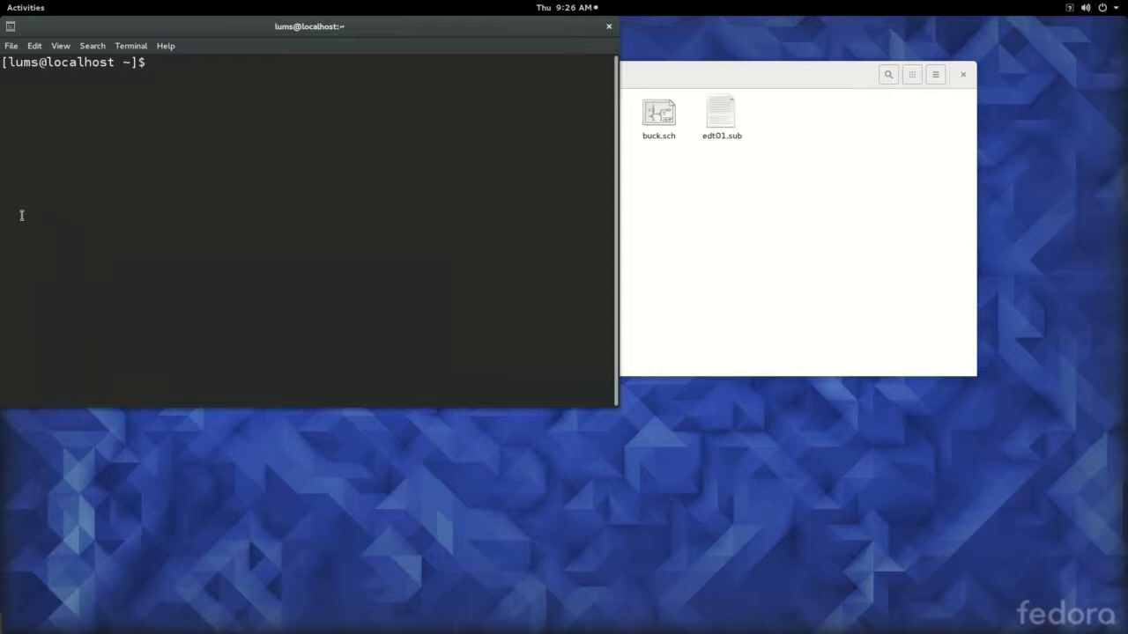
type("cd DCDC")
key("Return")
List the directory's files and generate the netlist with "gnetlist -g spice-sdb -o buck.net buck.sch".
type("ls")
key("Return")
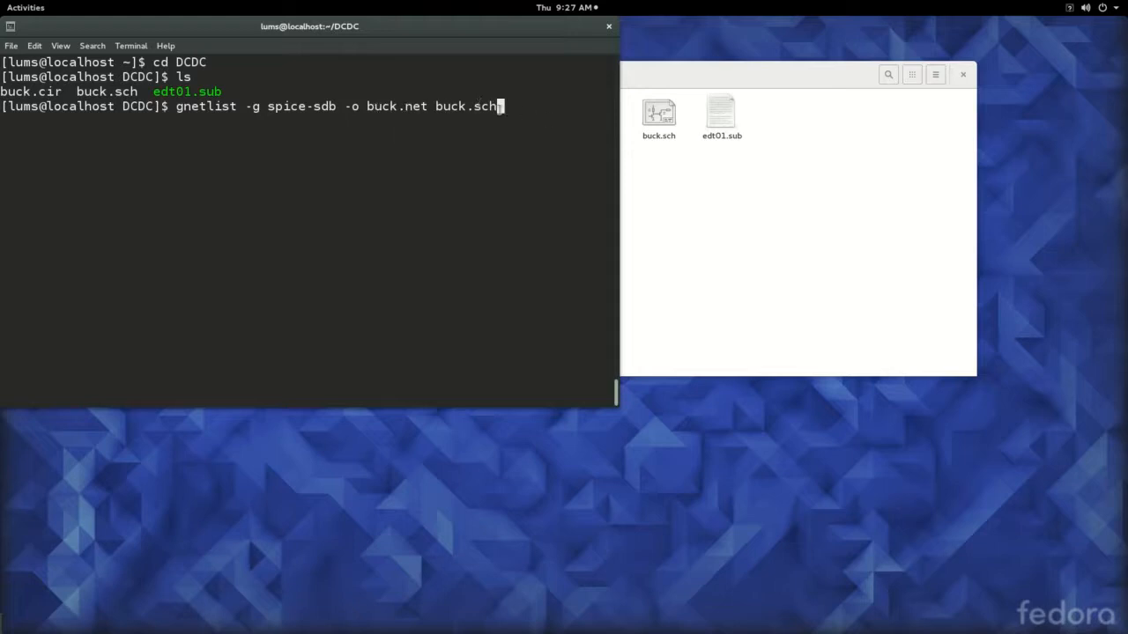
key("Return")
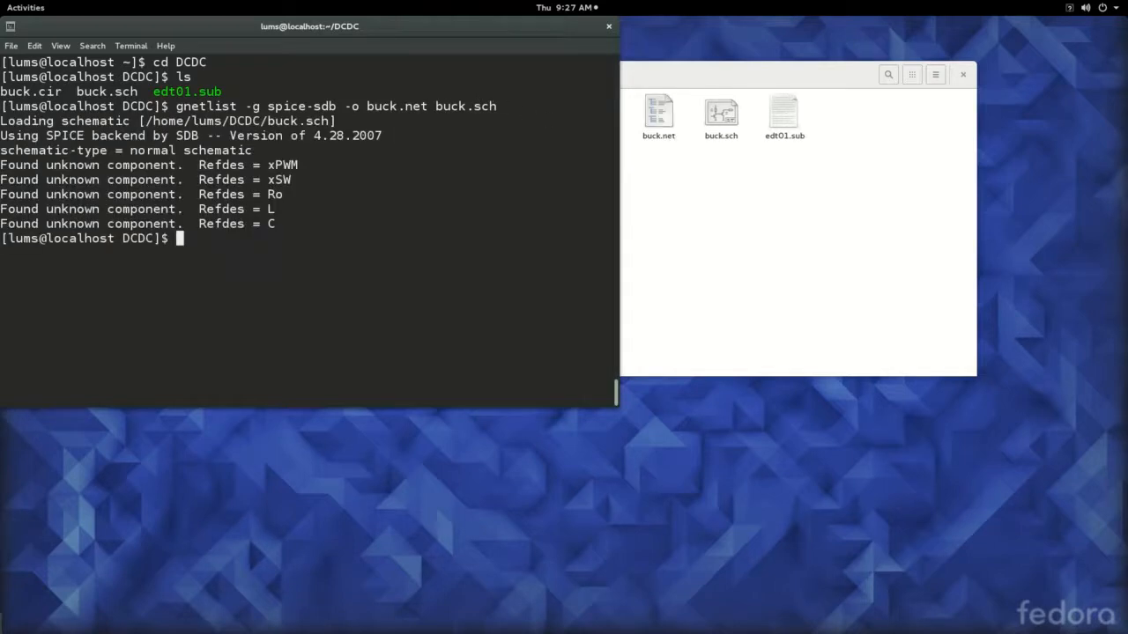
Open buck.net, examine the included edt01.sub models and the main design netlist, and close the file.
left_click(776, 207)
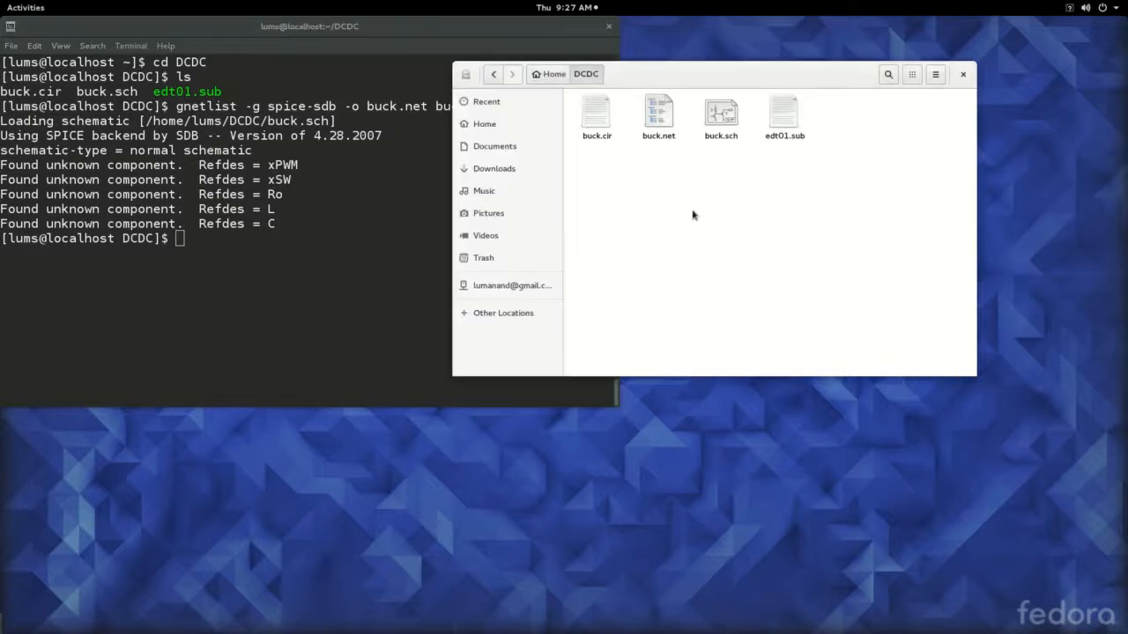
double_click(656, 114)
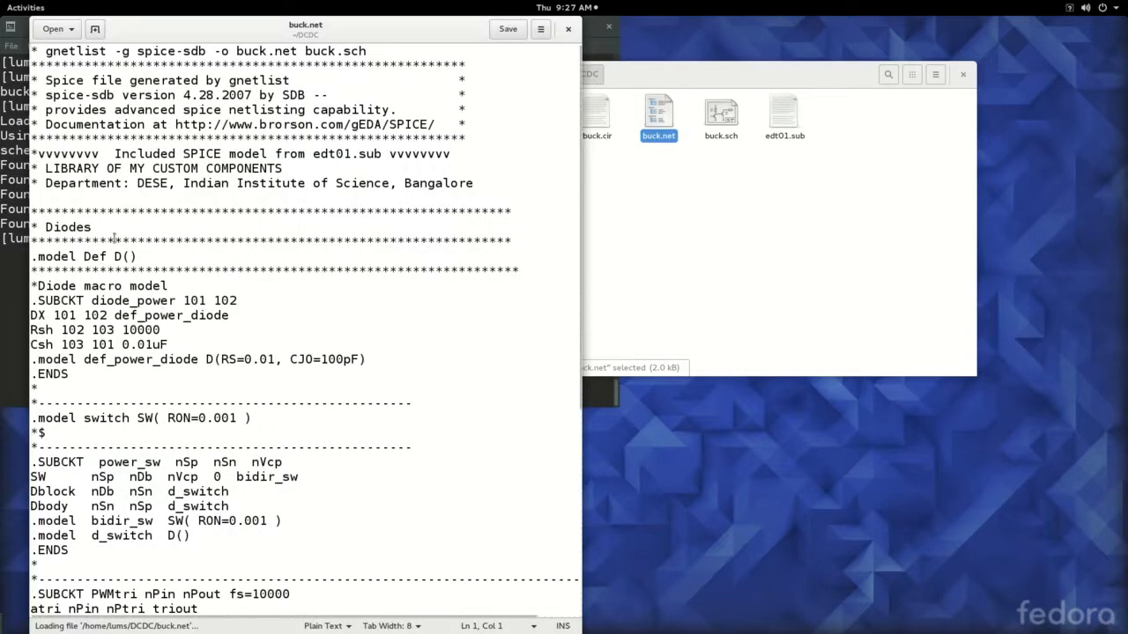
scroll(107, 321, "down", 7)
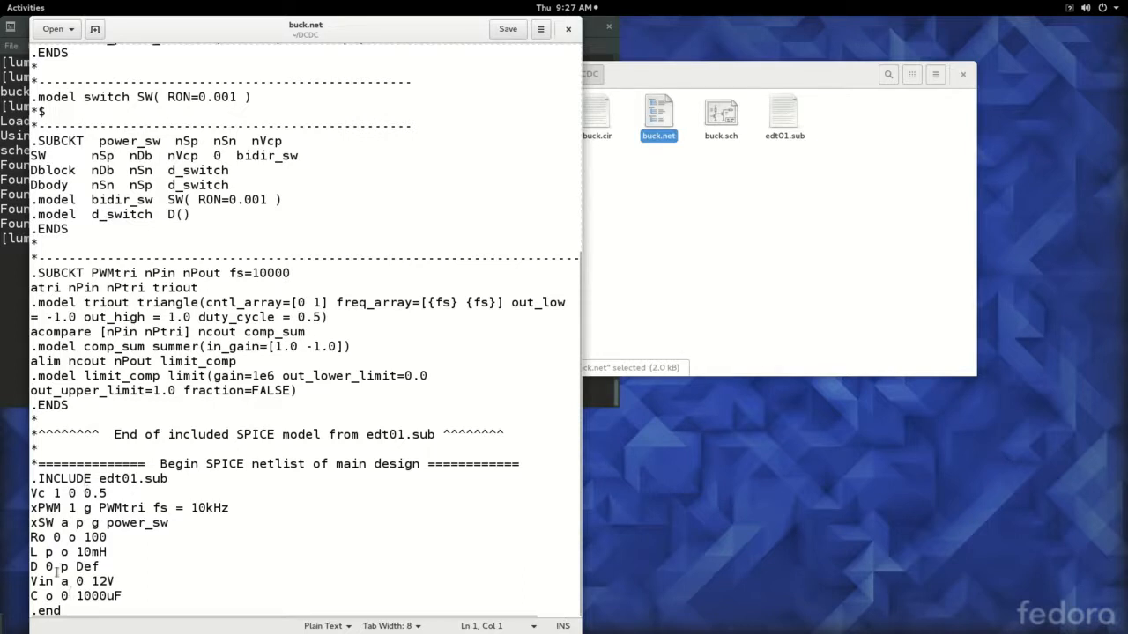
left_click(567, 30)
left_click(734, 237)
Load buck.cir in ngspice from the terminal and run the transient simulation.
left_click(189, 241)
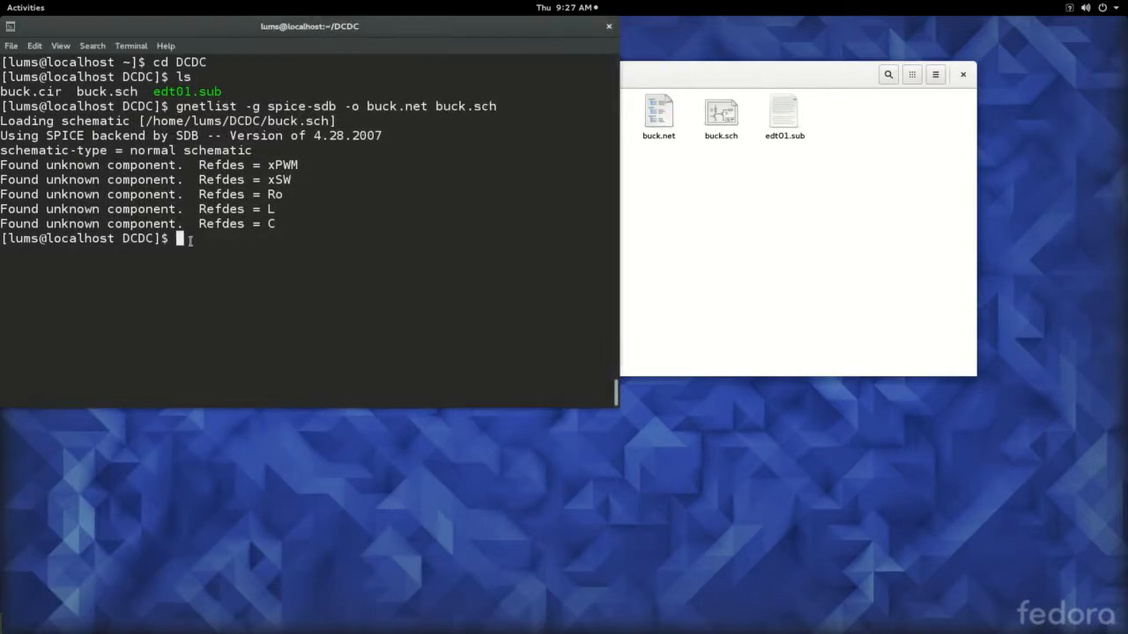
type("ng")
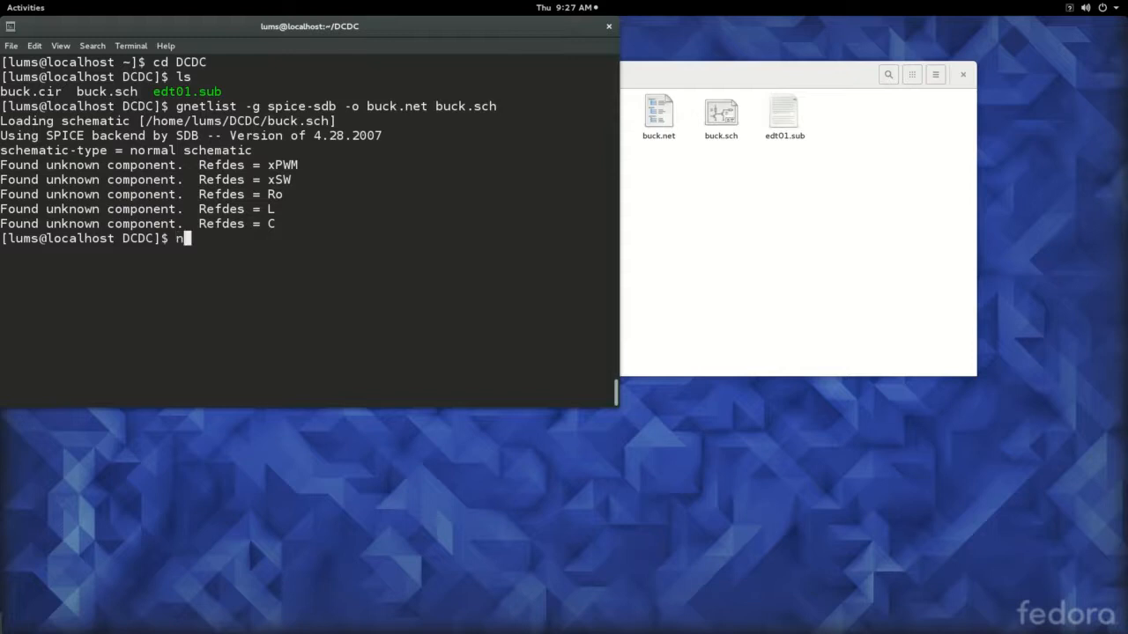
type("spice buck.cir")
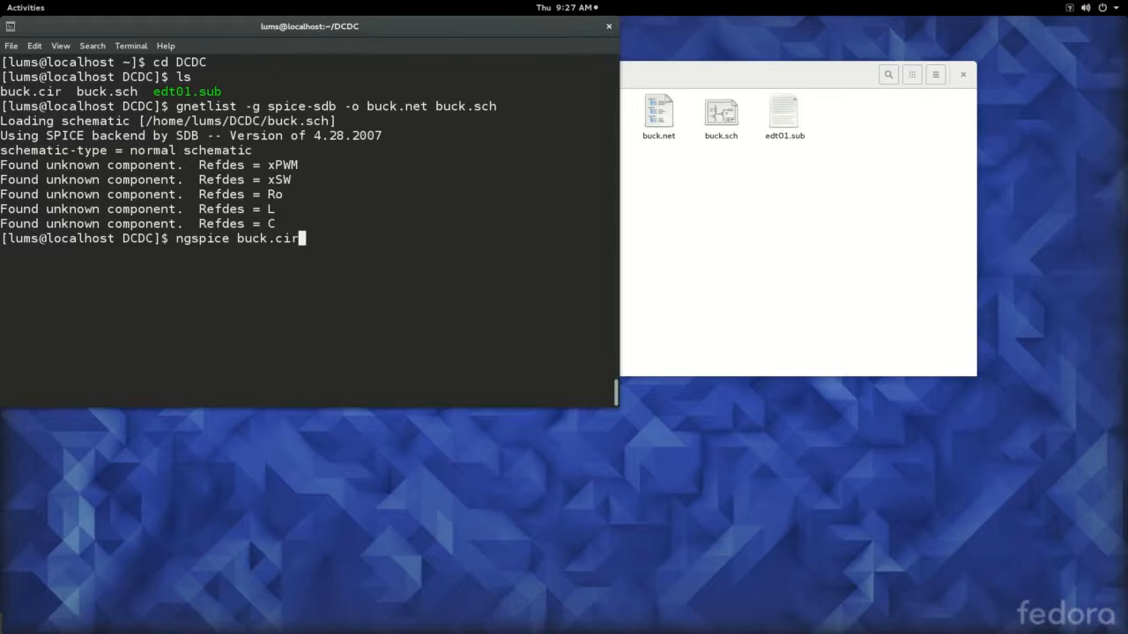
key("Return")
type("run")
key("Return")
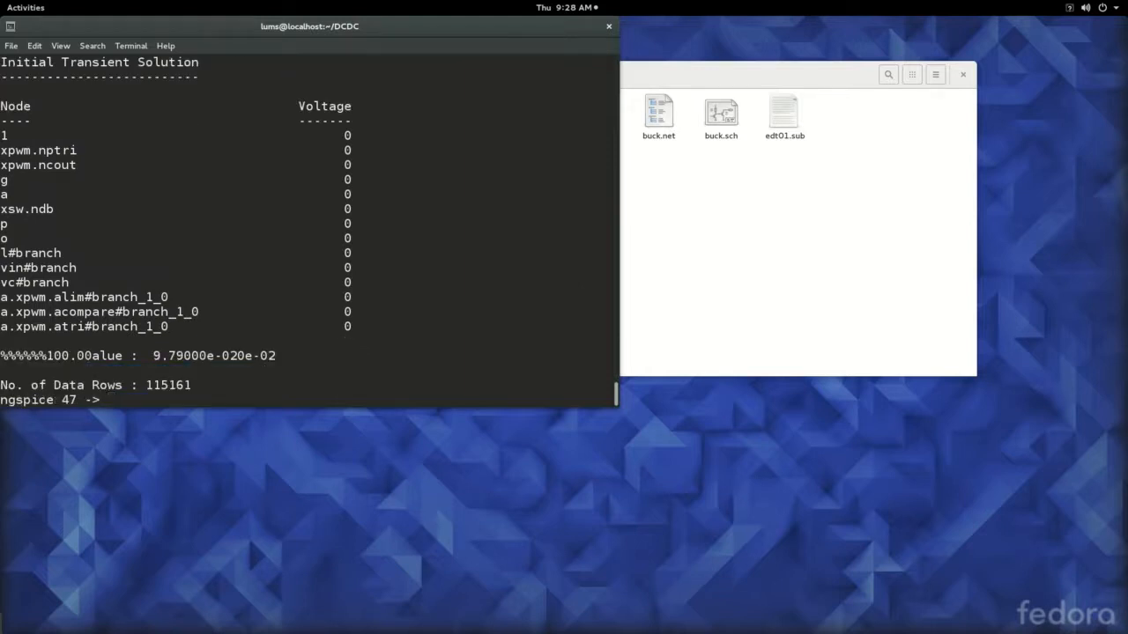
Plot v(o) in ngspice, examine the output waveform in a maximized window, and close the plot.
type("plot v(o)")
key("Return")
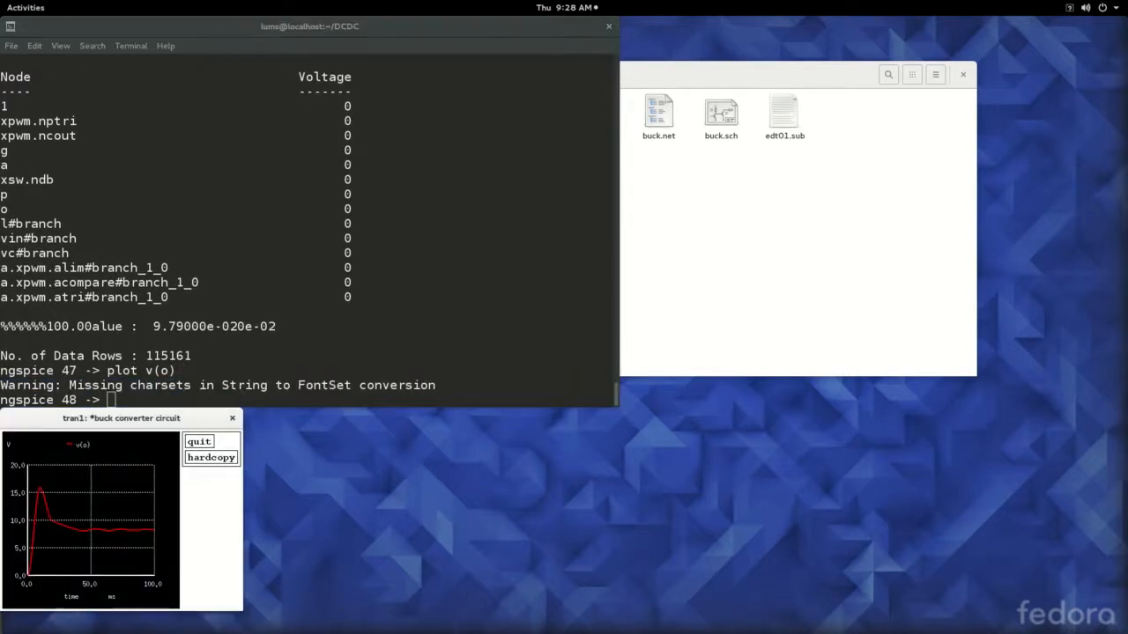
double_click(132, 419)
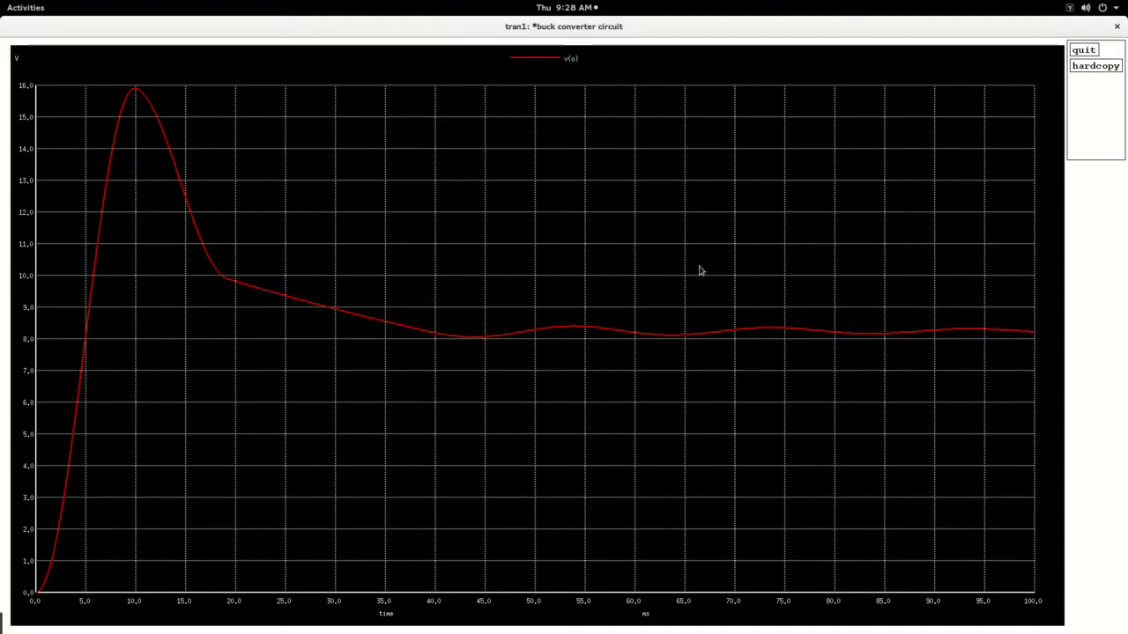
left_click(1116, 29)
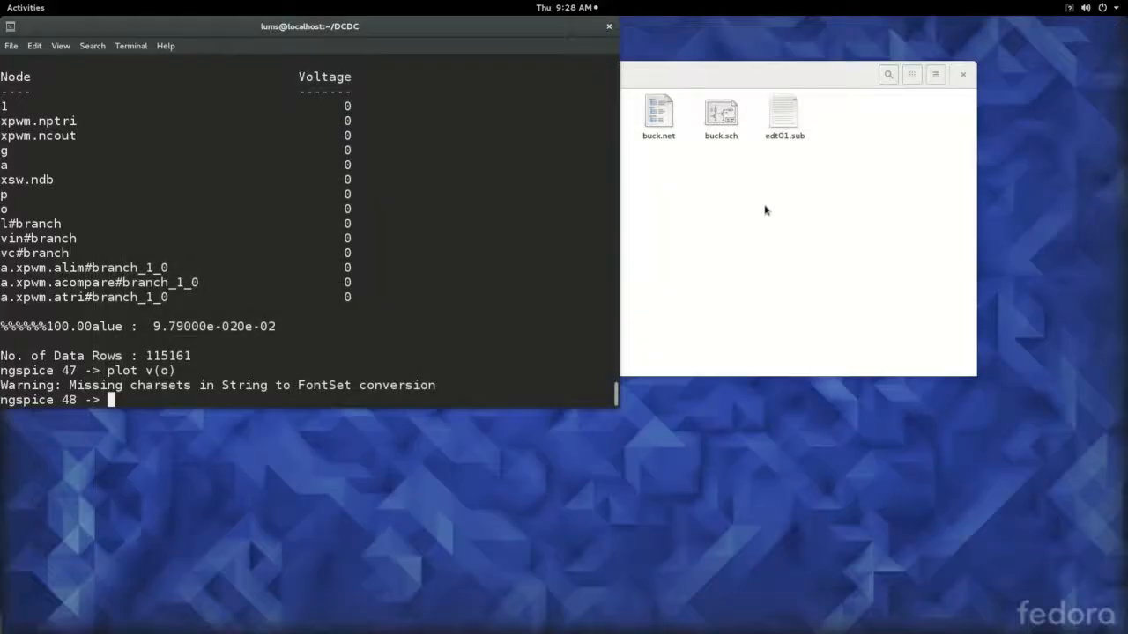
Open buck.sch from the DCDC folder in gschem and dismiss the status log window.
left_click(736, 176)
left_click(725, 114)
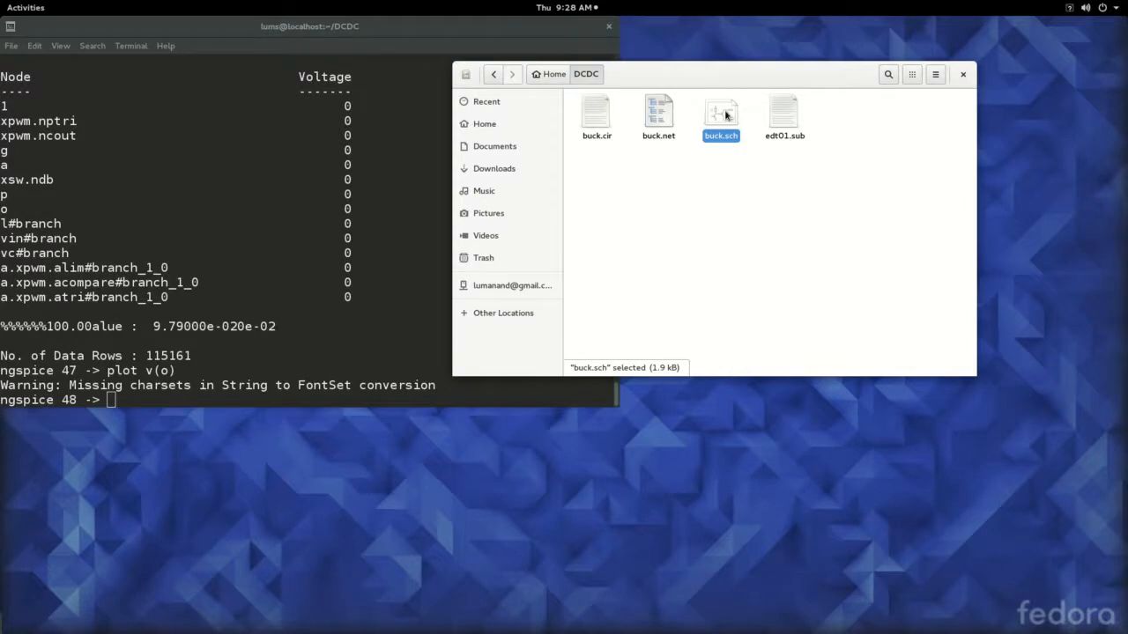
double_click(724, 114)
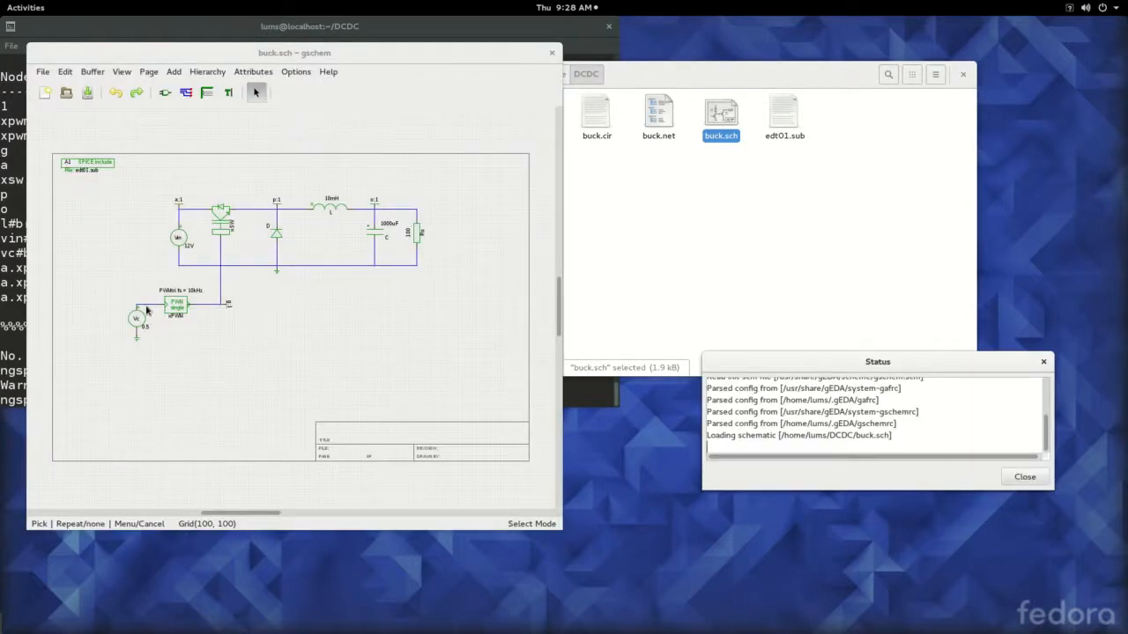
left_click(1024, 477)
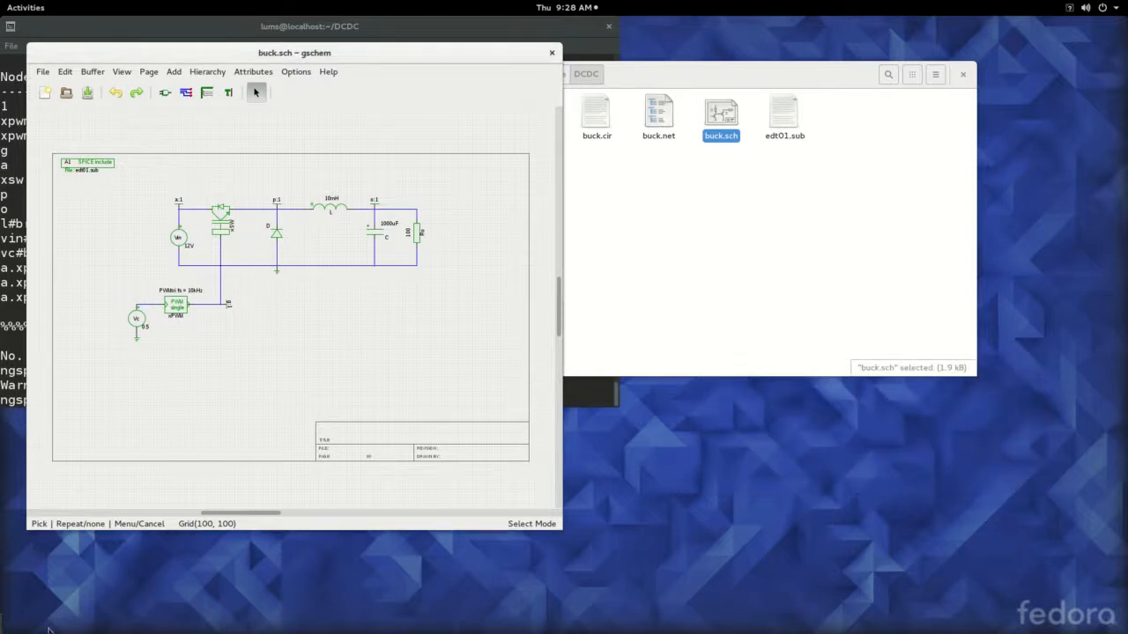
Open Xournal and place its window beside the buck.sch schematic.
key("super")
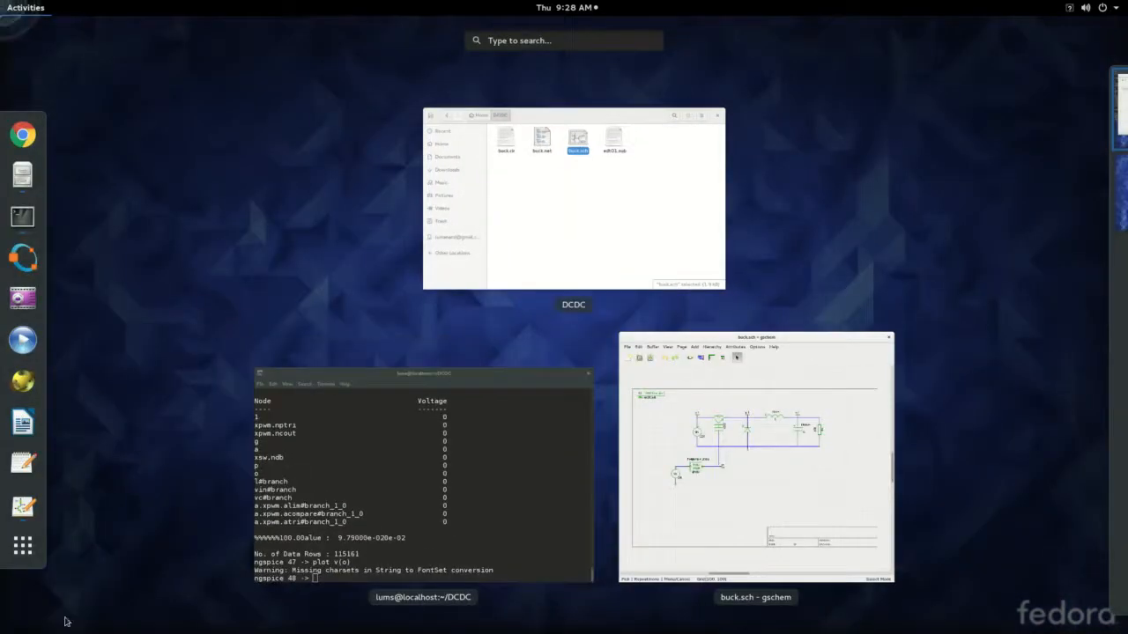
left_click(23, 546)
scroll(665, 579, "down", 1)
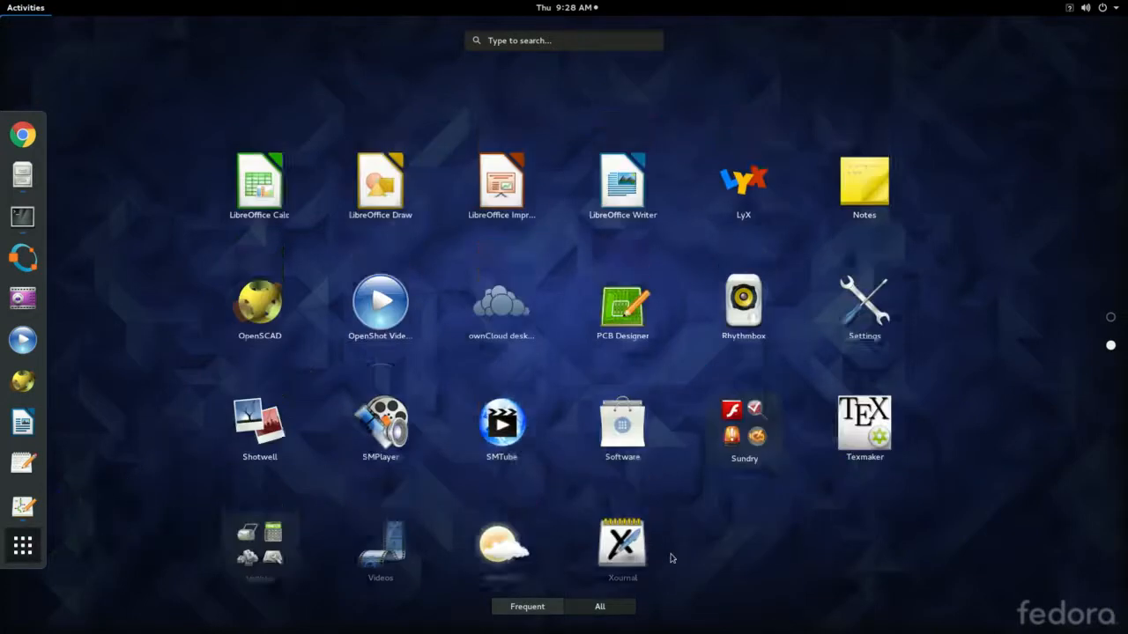
left_click(622, 499)
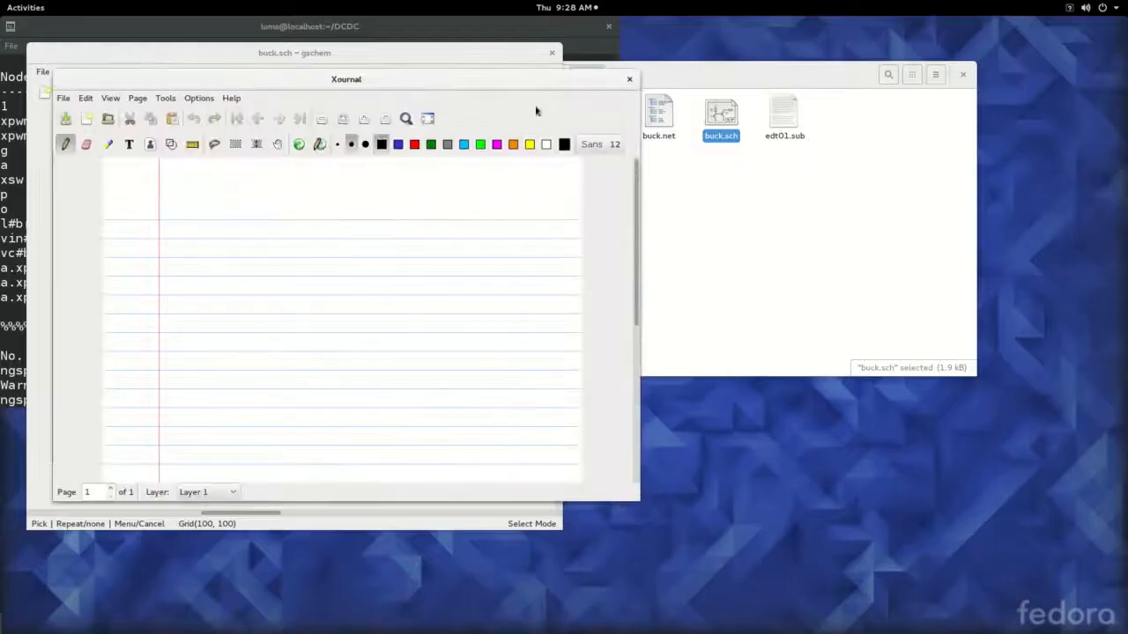
left_click_drag(520, 79, 916, 62)
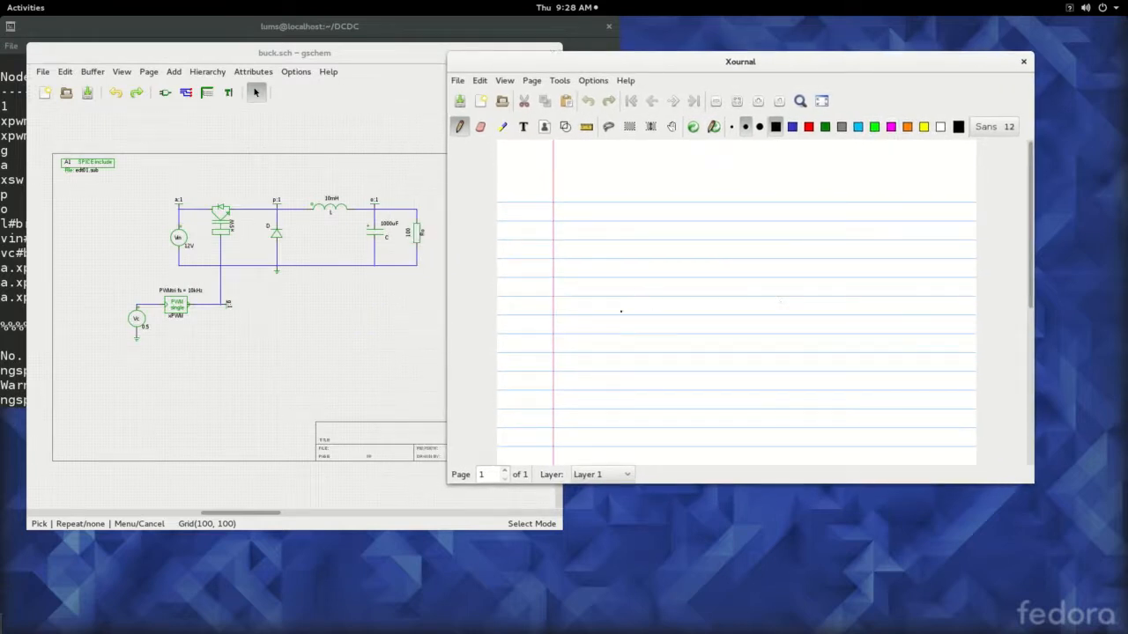
Sketch a triangular carrier wave across a horizontal axis, labelling the +1.0 and -1.0 peaks and a dashed 0.5 control level.
mouse_move(605, 349)
left_mouse_down()
mouse_move(631, 286)
mouse_move(671, 340)
mouse_move(686, 333)
left_mouse_up()
left_click_drag(568, 315, 727, 311)
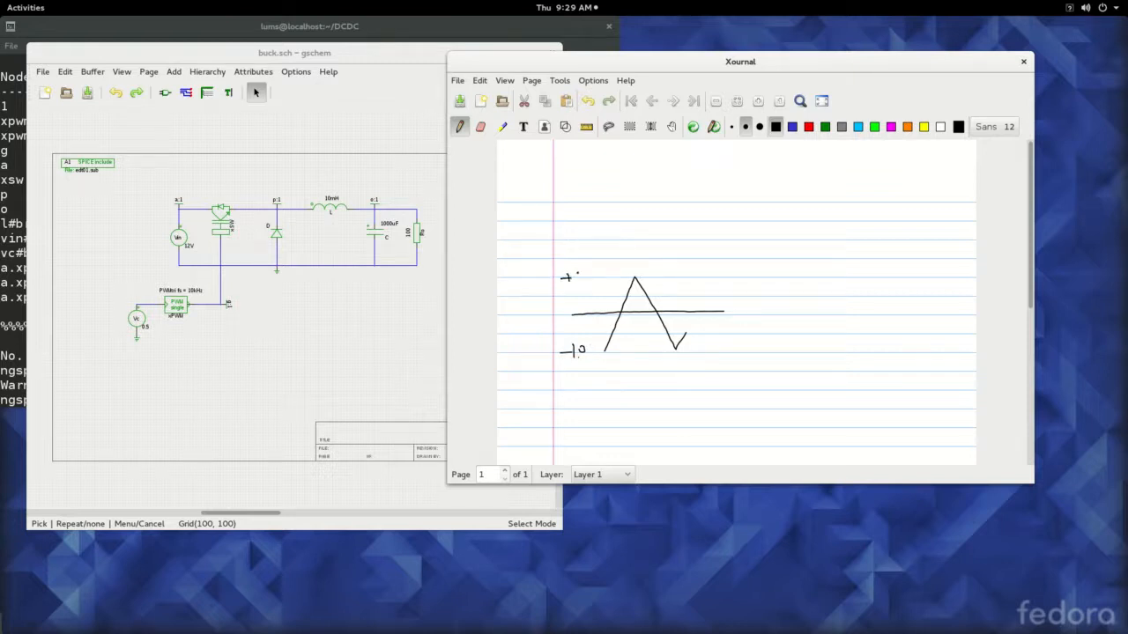
left_click_drag(602, 269, 600, 270)
left_click_drag(569, 293, 568, 294)
Project dashed lines down from the carrier crossings, sketch the resulting PWM pulse waveform, and write d = 0.75 below it.
left_click_drag(604, 358, 604, 381)
left_click_drag(654, 340, 652, 352)
left_click_drag(653, 360, 652, 386)
mouse_move(600, 409)
left_mouse_down()
mouse_move(610, 393)
mouse_move(636, 391)
mouse_move(636, 408)
mouse_move(666, 390)
left_mouse_up()
left_click_drag(625, 429, 656, 427)
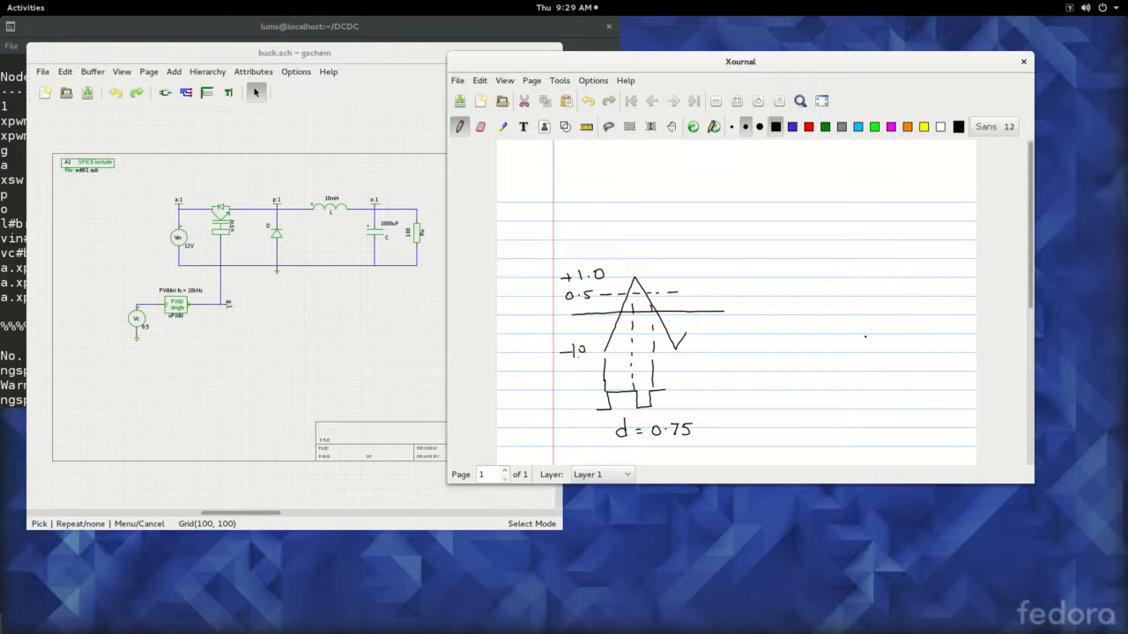
Write 12V and the output voltage calculation Vo = Vin · d = 12 · (0.75) = 9v beside the waveform sketch.
mouse_move(785, 292)
left_mouse_down()
mouse_move(786, 307)
mouse_move(821, 291)
left_mouse_up()
mouse_move(758, 343)
left_mouse_down()
mouse_move(768, 351)
mouse_move(773, 341)
left_mouse_up()
mouse_move(781, 352)
left_mouse_down()
mouse_move(831, 342)
mouse_move(882, 355)
mouse_move(835, 387)
mouse_move(870, 377)
mouse_move(909, 388)
mouse_move(867, 392)
mouse_move(831, 421)
left_mouse_up()
left_click_drag(841, 416, 848, 411)
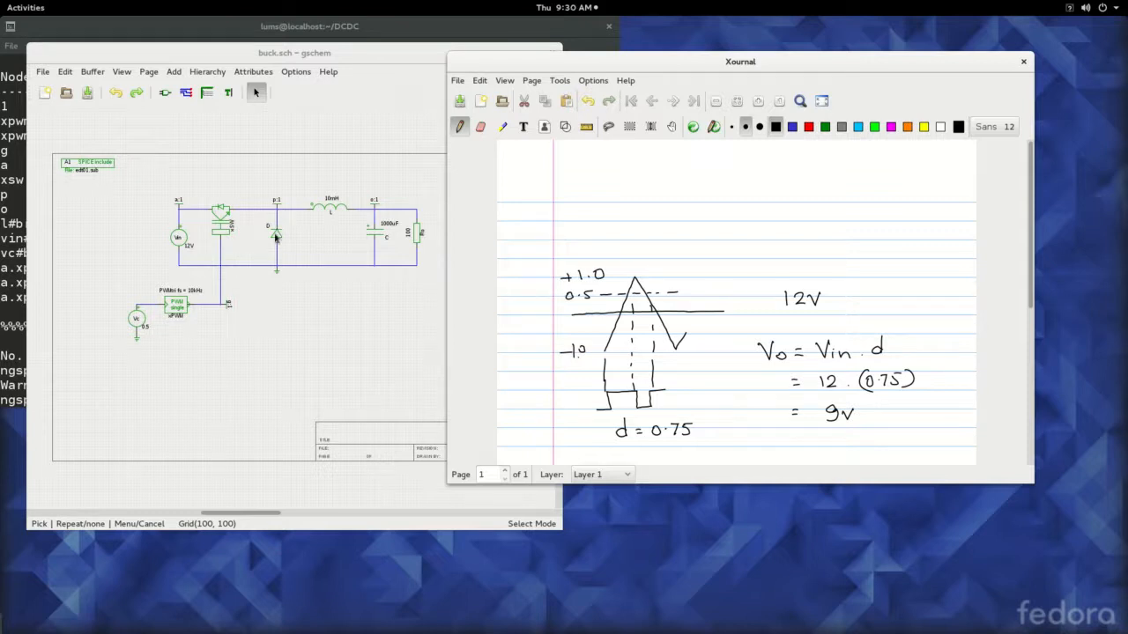
Switch to the terminal, plot v(o) again in ngspice, examine it in a maximized window, and close the plot.
left_click(384, 26)
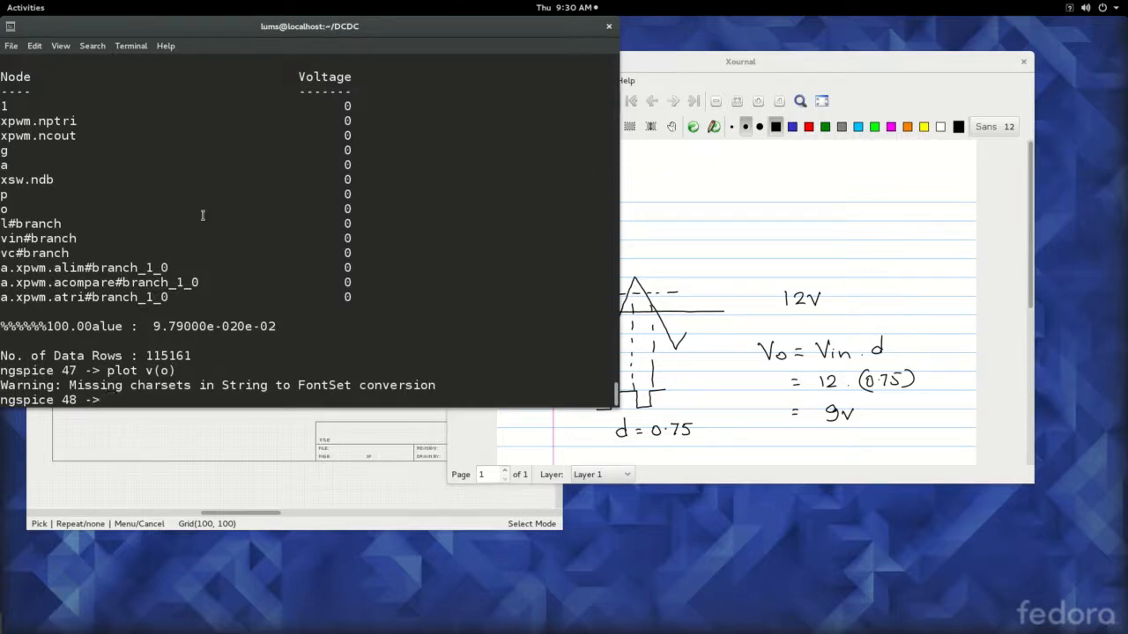
key("Up")
key("Return")
double_click(148, 79)
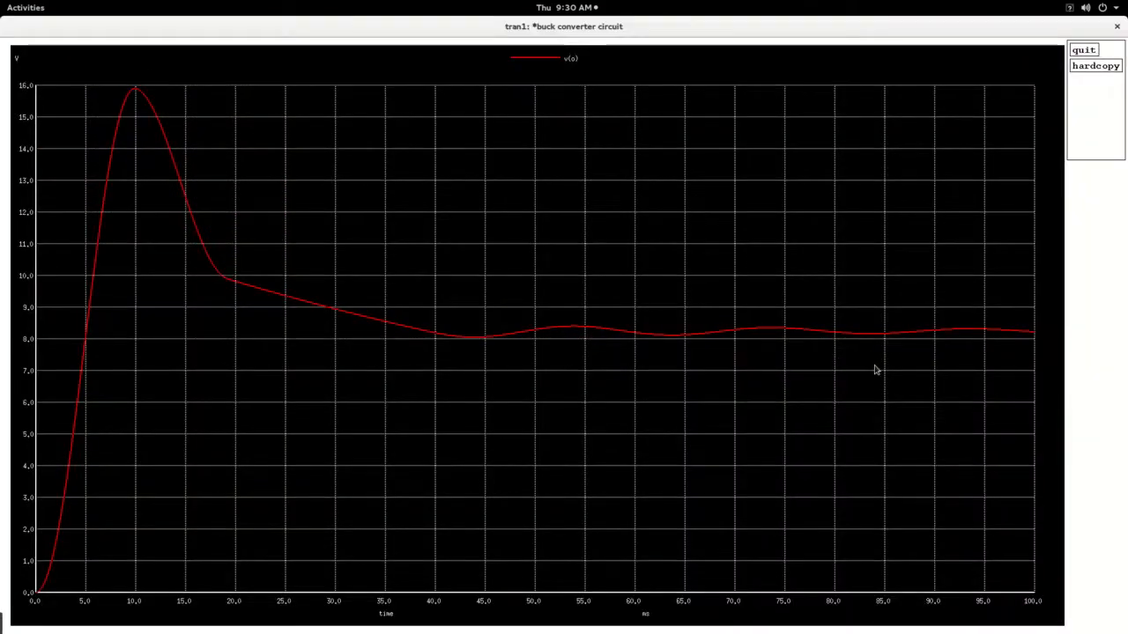
left_click(1117, 27)
Plot the inductor current i(l) in ngspice and examine it in a maximized window.
type("plot i(l)")
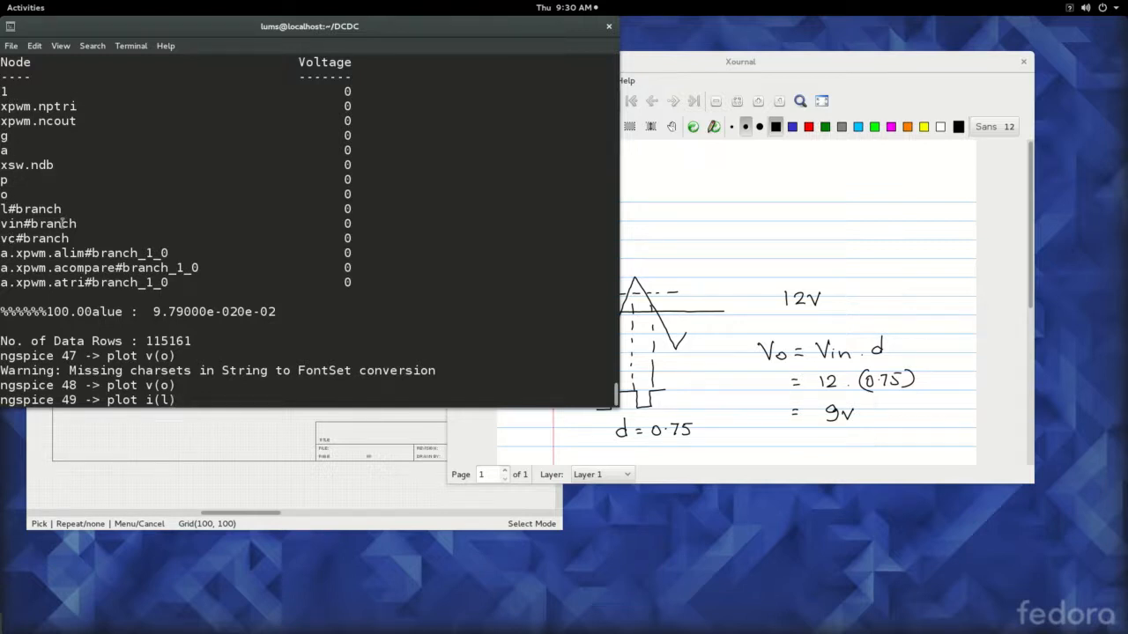
key("Return")
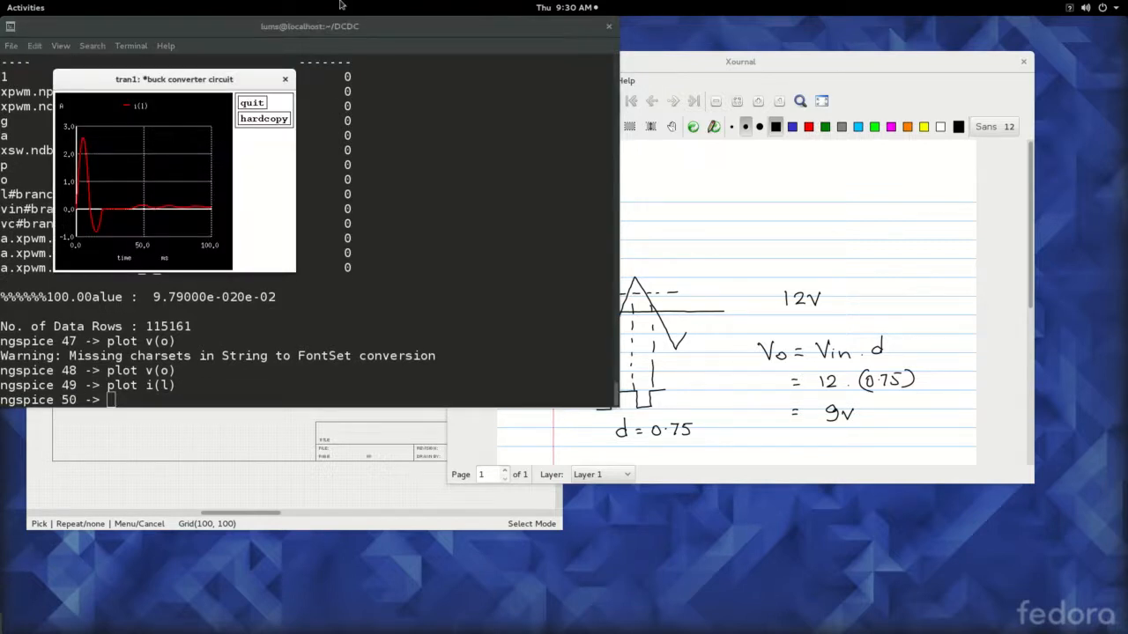
double_click(217, 79)
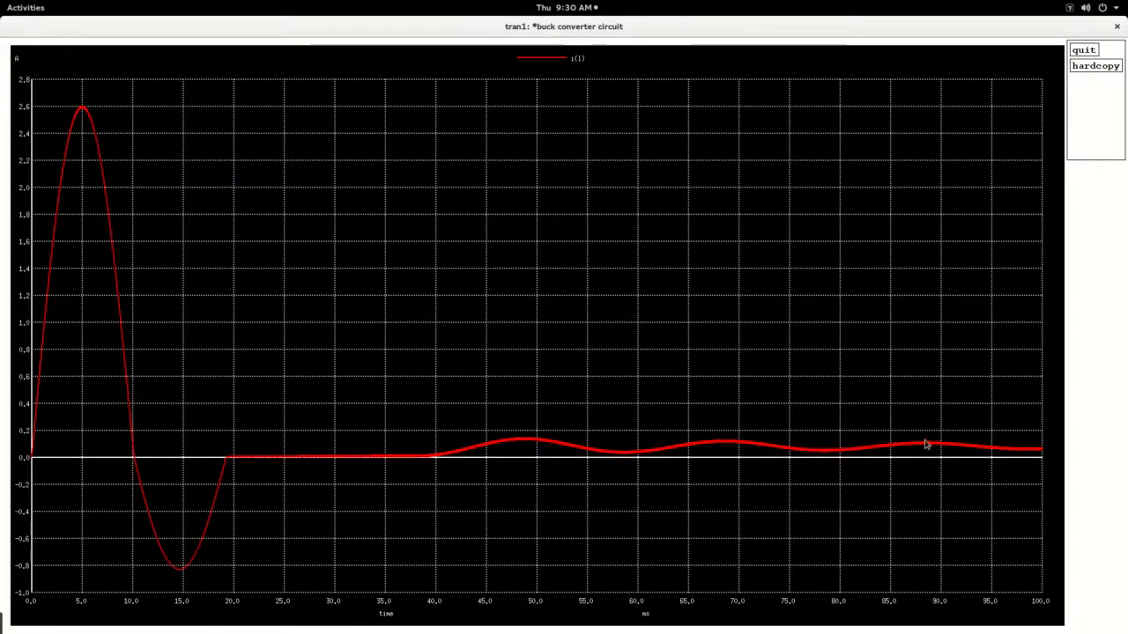
Zoom into the inductor current from about 88.4 to 89.4 ms and examine its ripple in a maximized window.
left_click_drag(919, 441, 1011, 458)
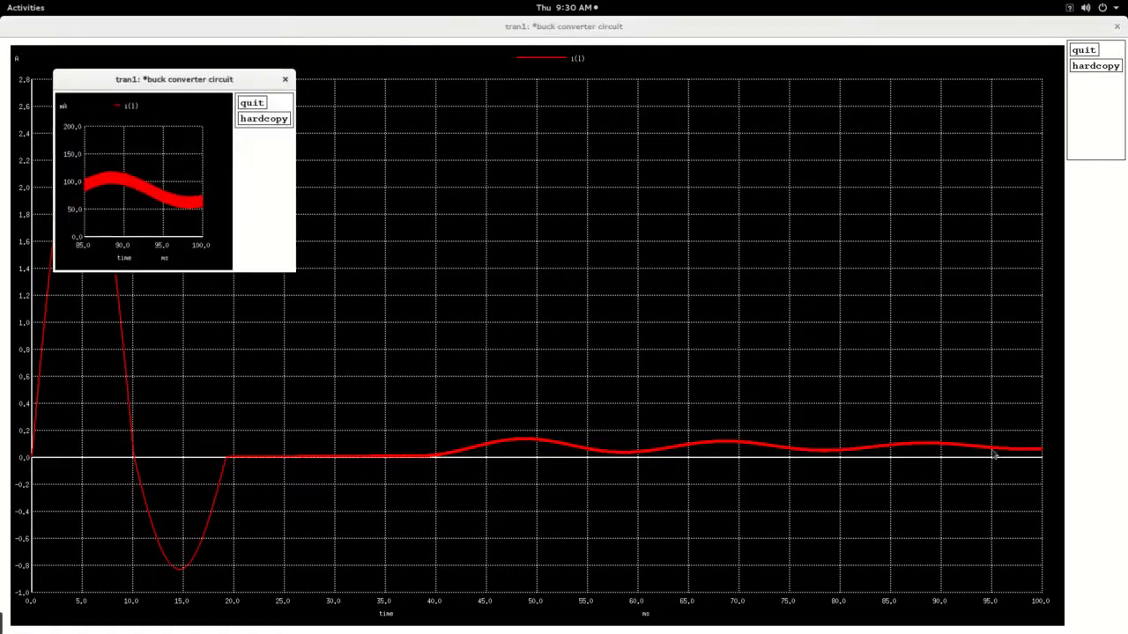
left_click(285, 79)
mouse_move(925, 443)
left_mouse_down()
mouse_move(947, 461)
mouse_move(937, 456)
left_mouse_up()
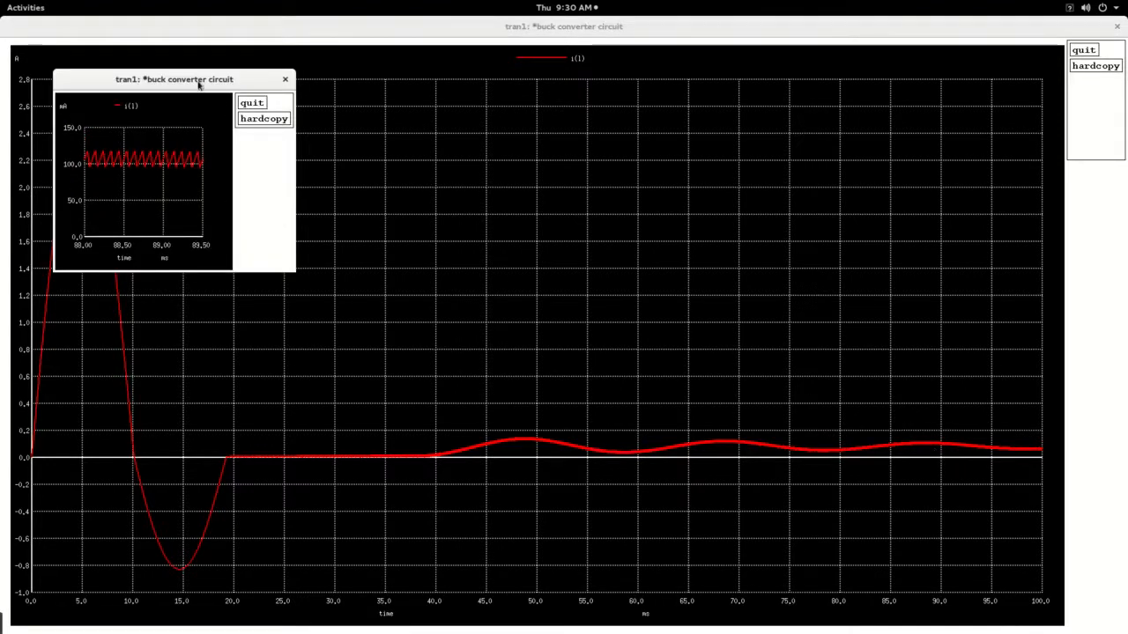
double_click(202, 80)
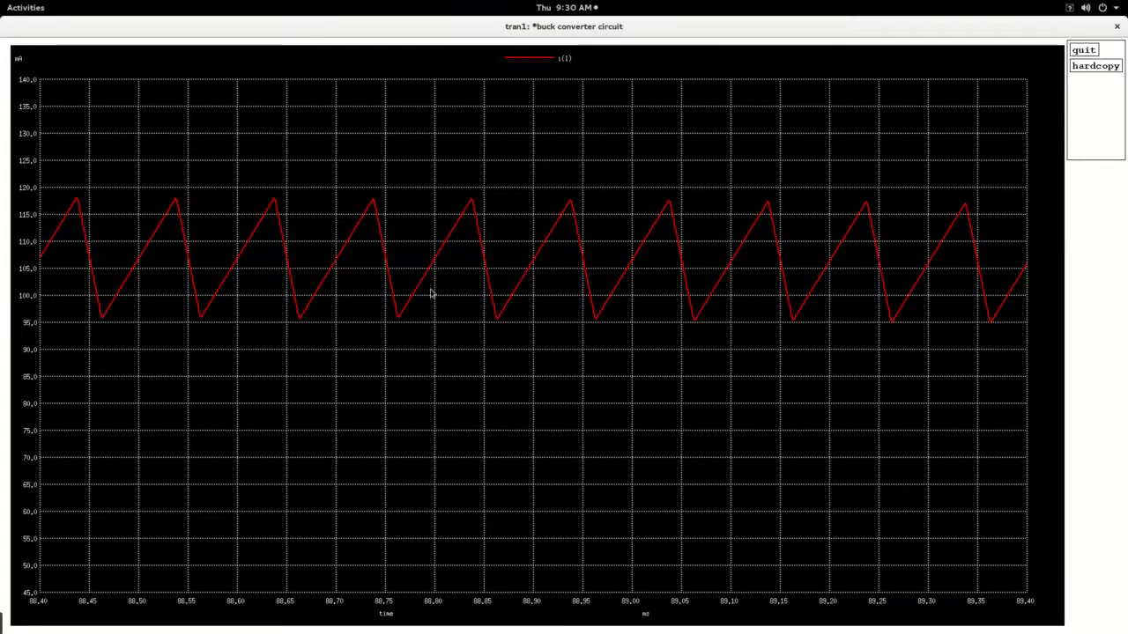
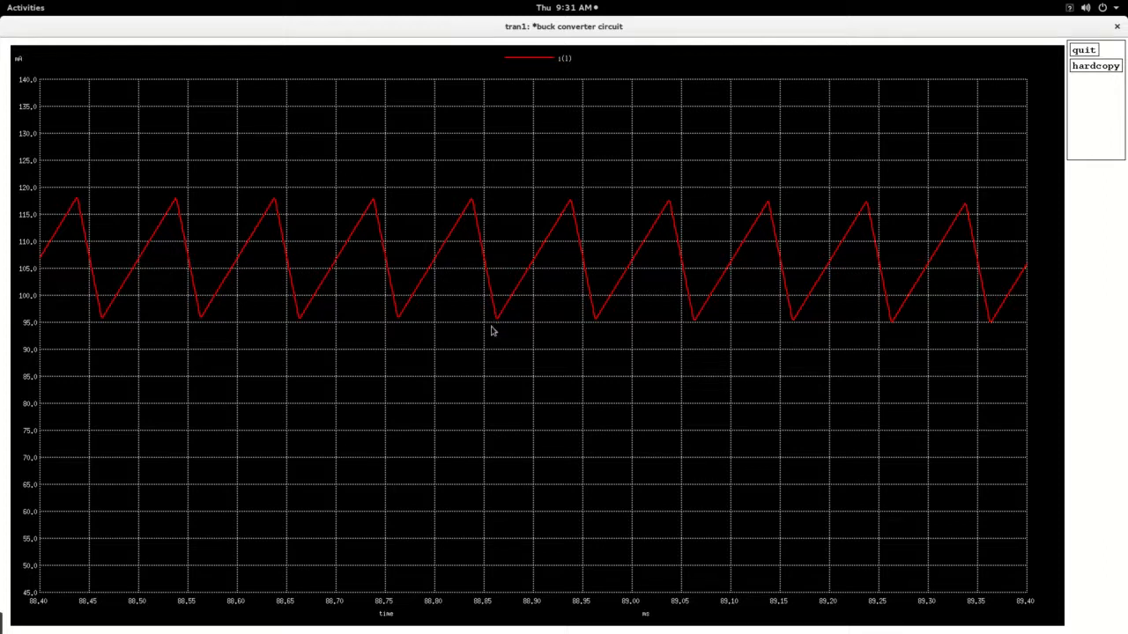
Close both inductor current plots, interrupt the pending terminal input, and quit ngspice.
left_click(1116, 26)
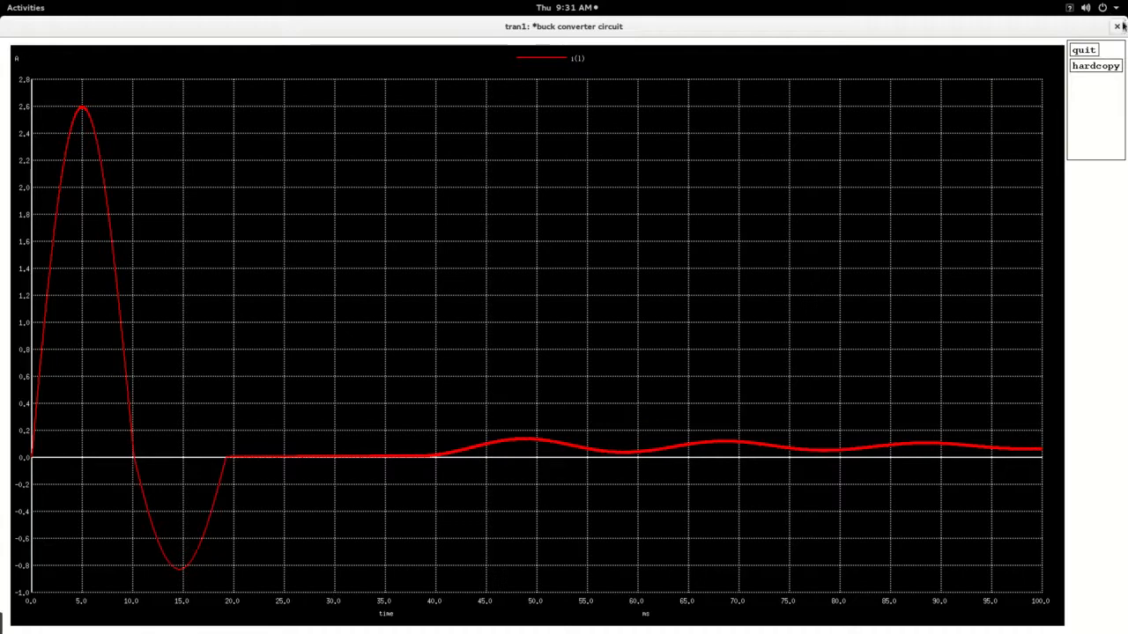
left_click(1116, 26)
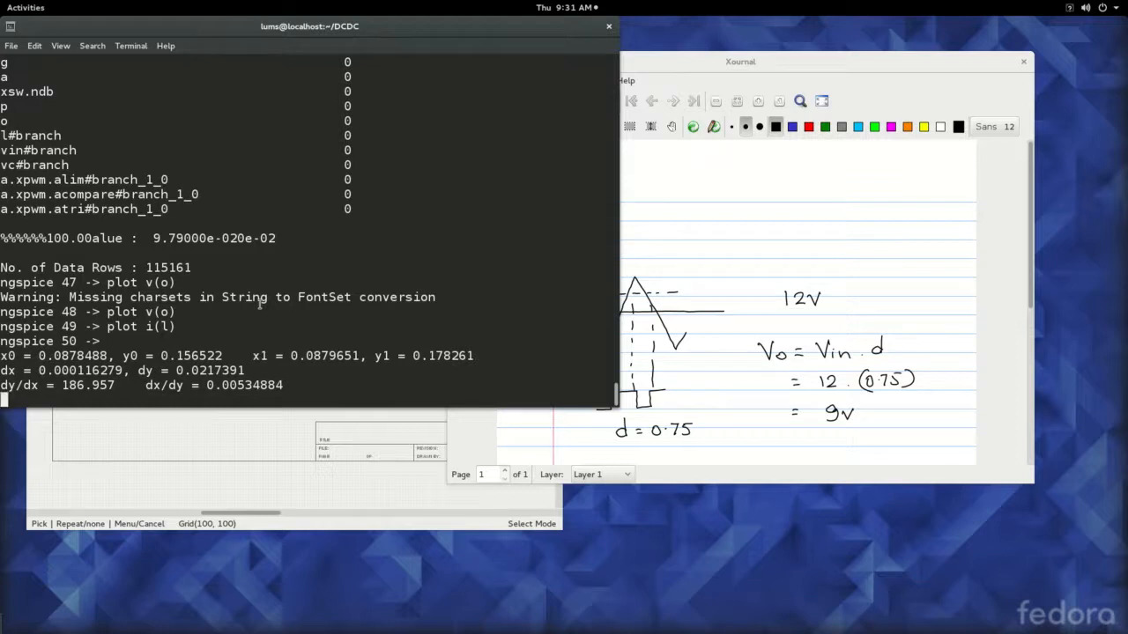
key("ctrl+c")
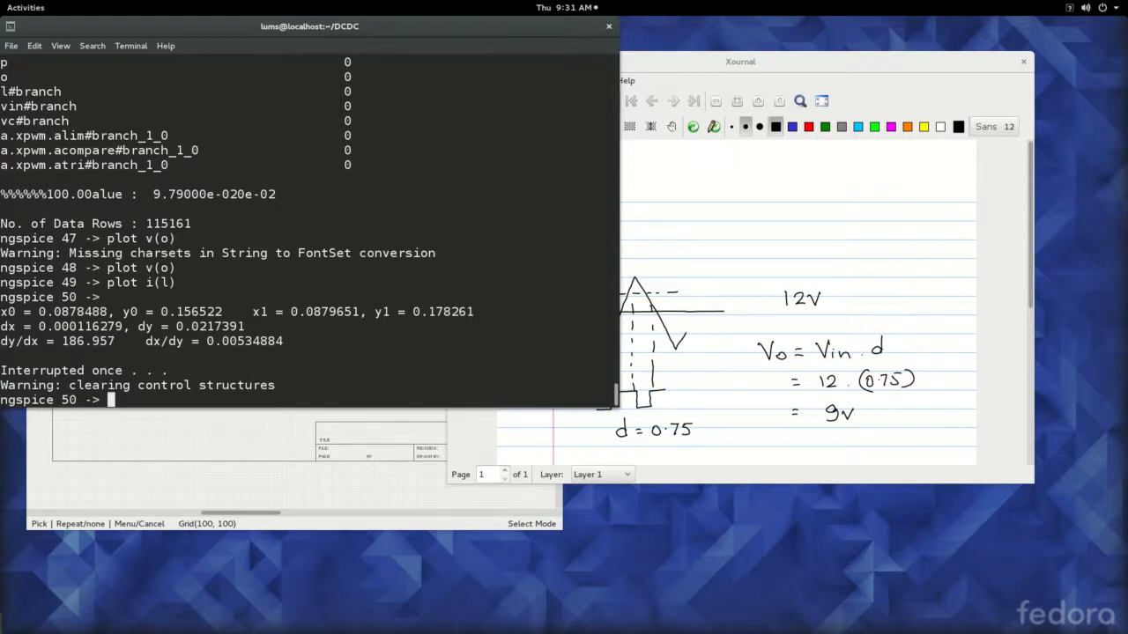
type("quit")
key("Return")
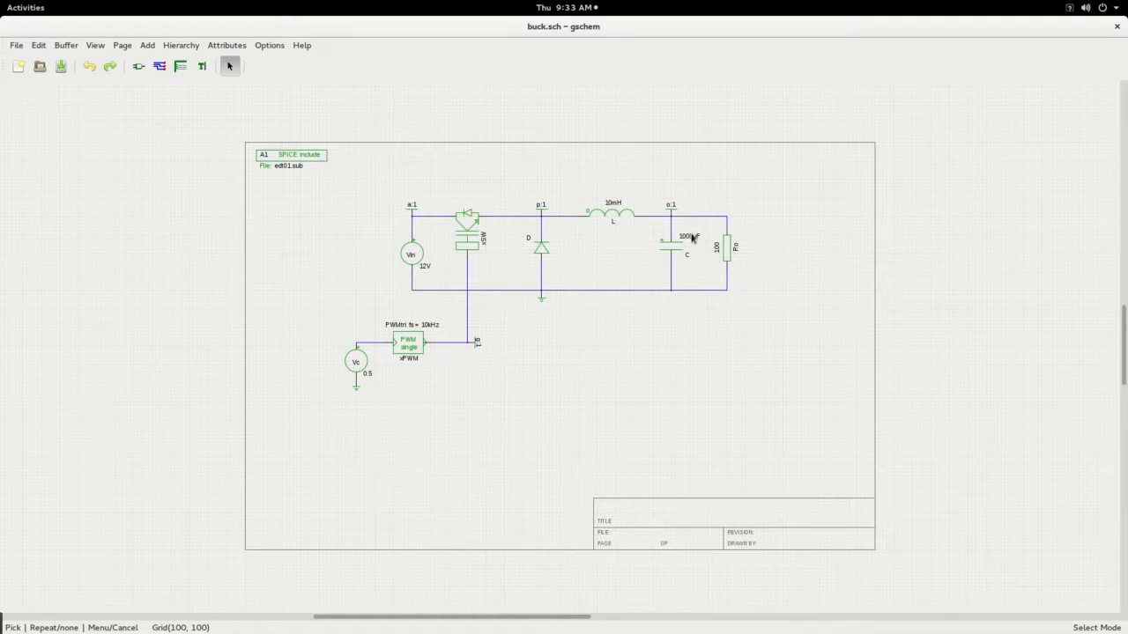
Set the value of output capacitor C in the buck.sch schematic to 100uF.
double_click(689, 236)
left_click(558, 329)
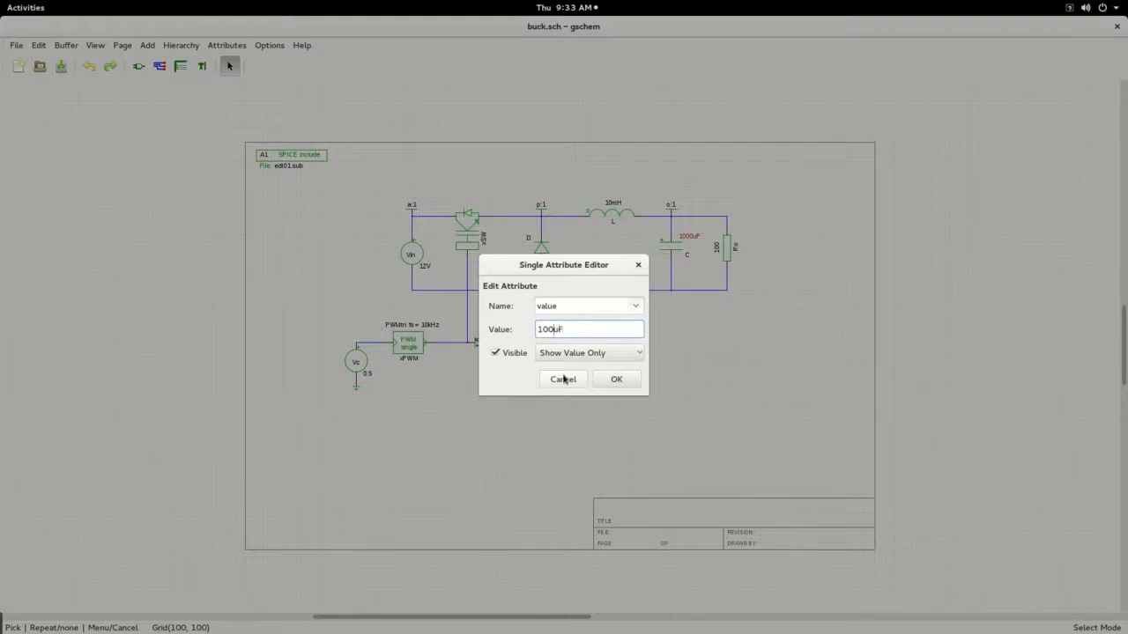
left_click(616, 380)
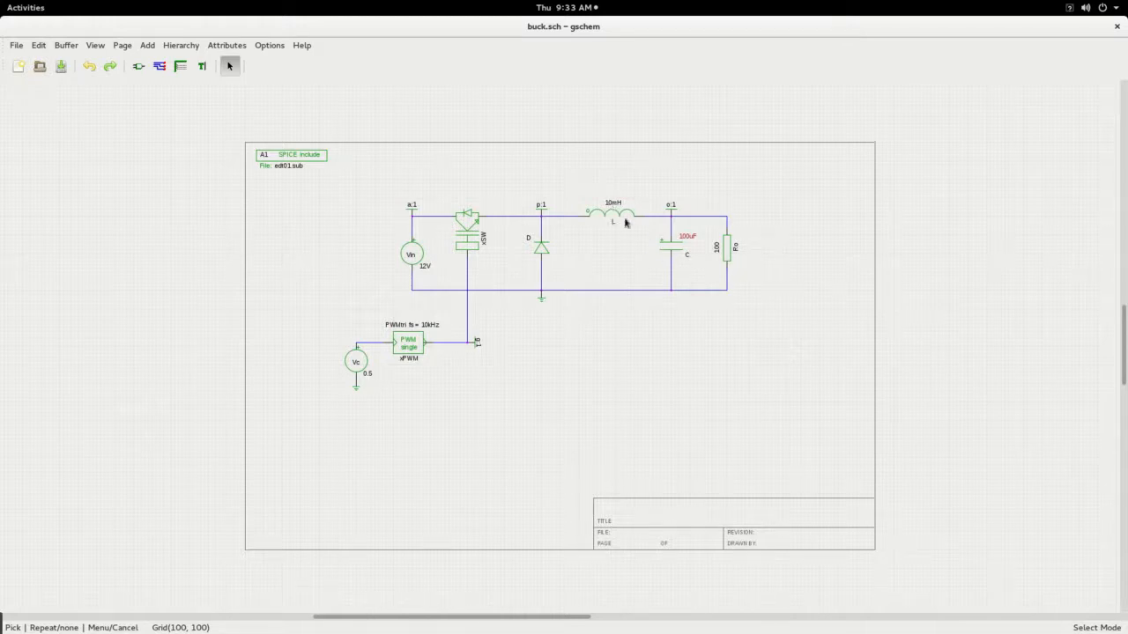
Save the buck.sch schematic and close its gschem window.
left_click(11, 46)
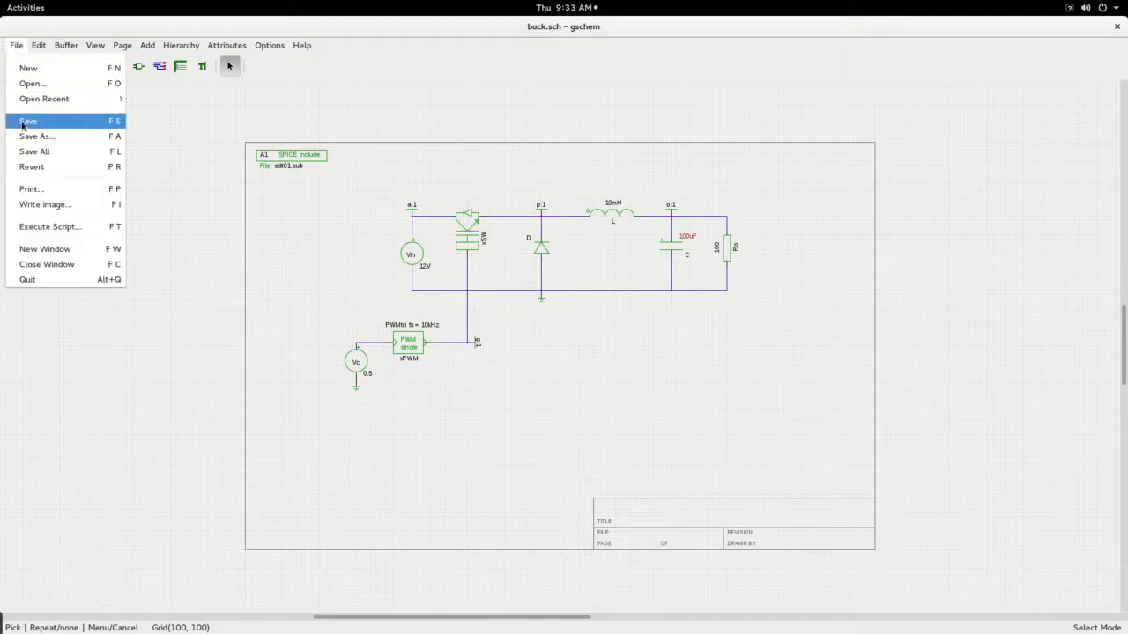
left_click(23, 120)
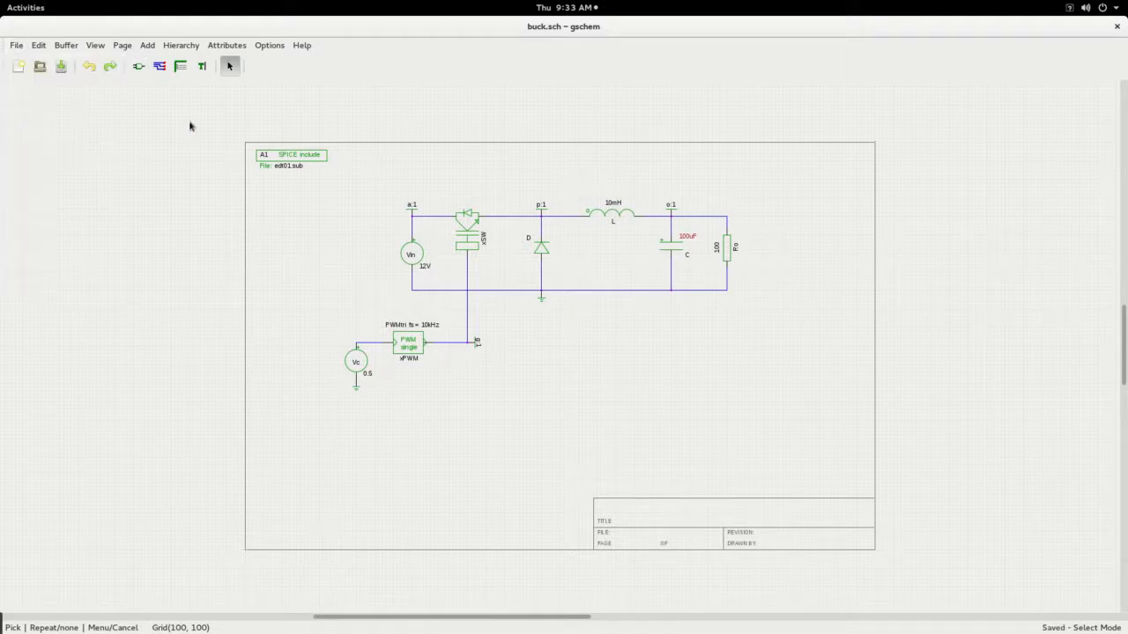
left_click(1115, 28)
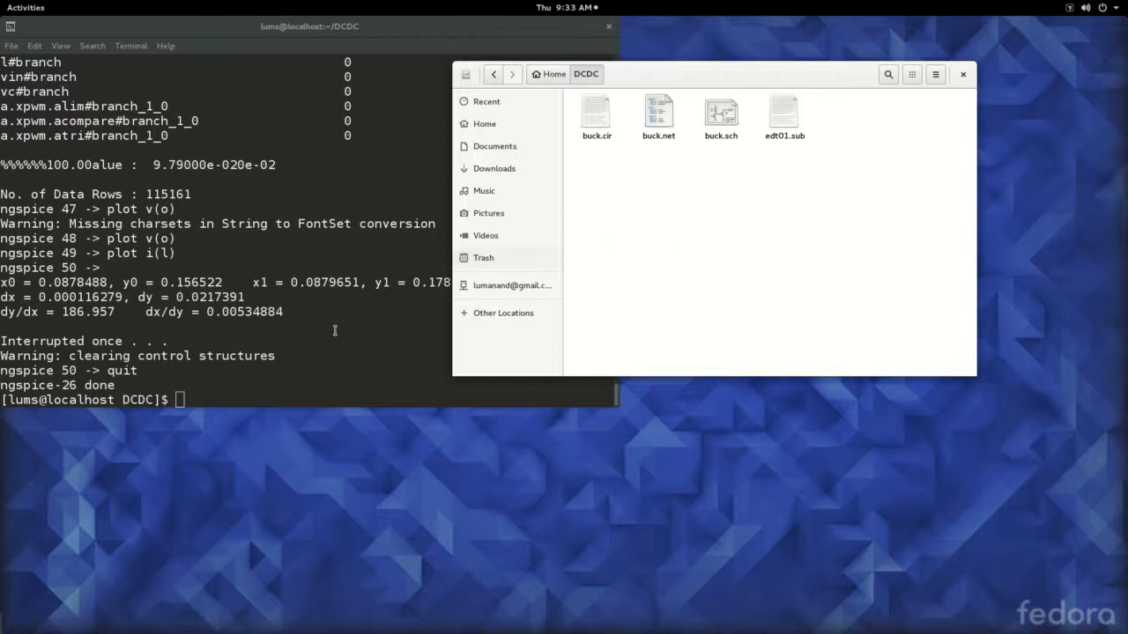
Regenerate buck.net from buck.sch in the terminal with gnetlist -g spice-sdb -o buck.net buck.sch.
left_click(231, 374)
type("ngspice buck.cir")
key("Up")
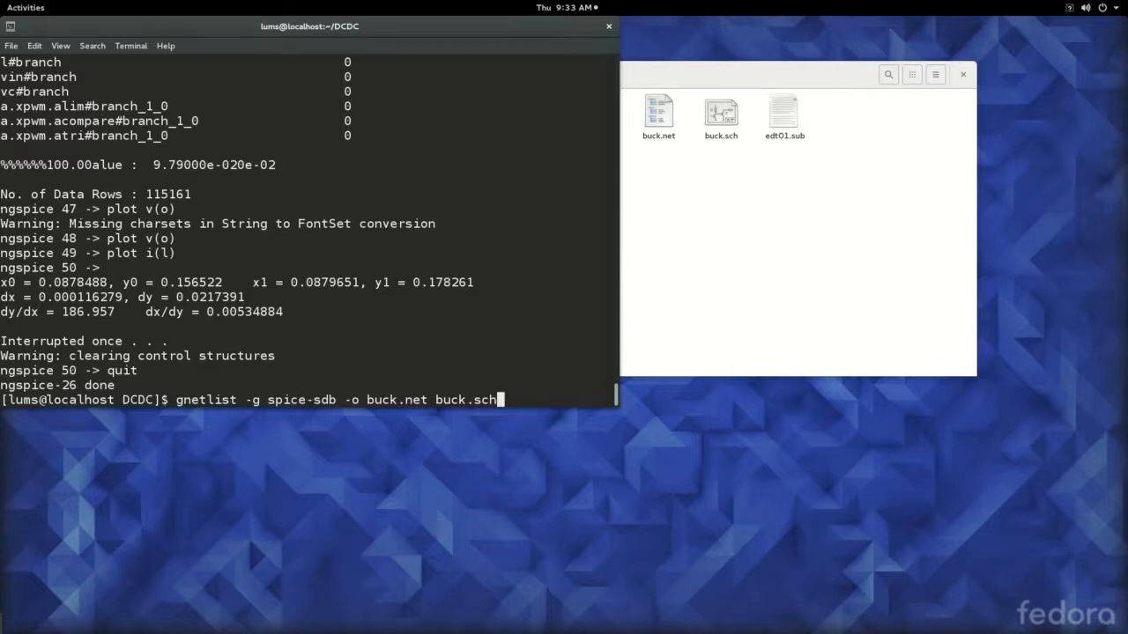
key("Return")
Load buck.cir in ngspice with the regenerated netlist and run the transient simulation.
key("Up")
key("Up")
key("Return")
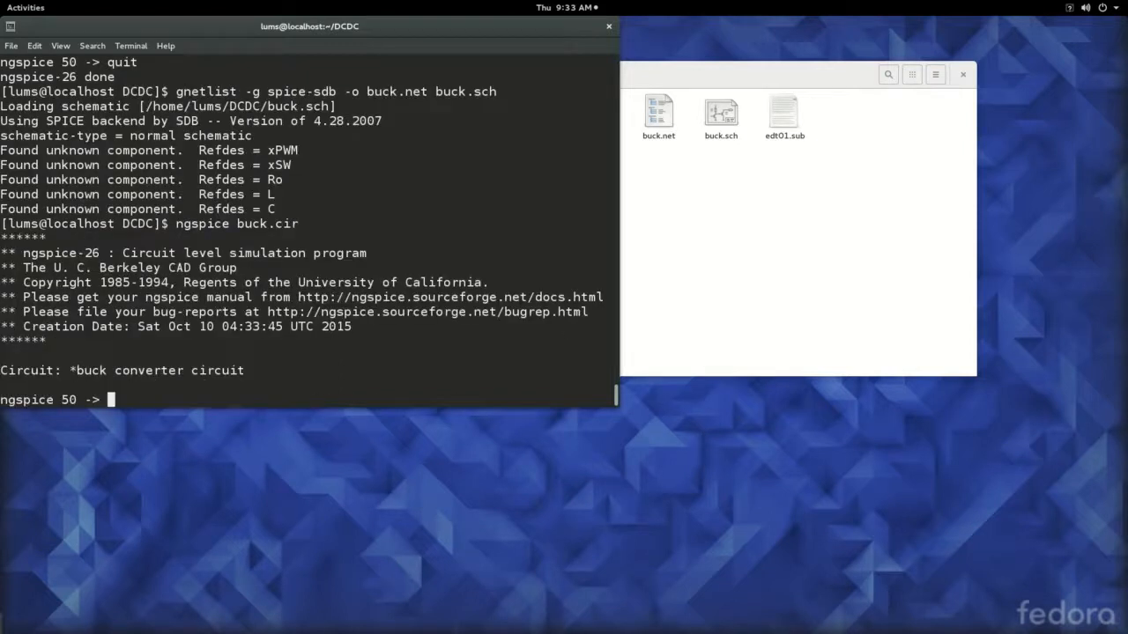
type("run")
key("Return")
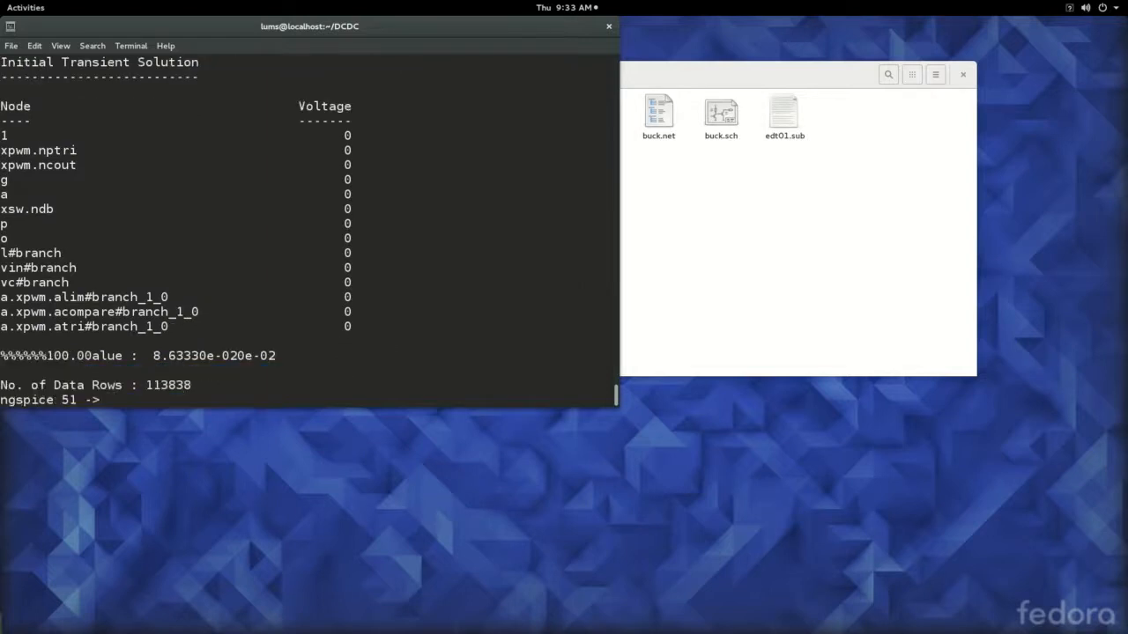
Plot i(l) for the 100uF circuit and examine its ripple from about 75.9 to 77.3 ms in a maximized zoomed plot.
type("plot i(l)")
key("Return")
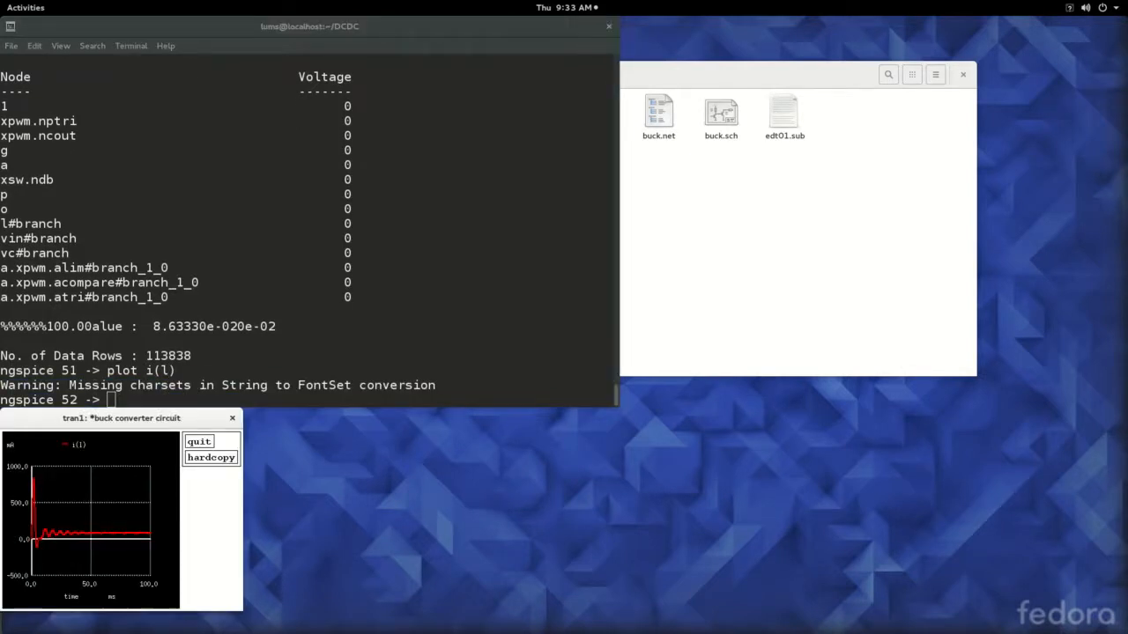
double_click(123, 420)
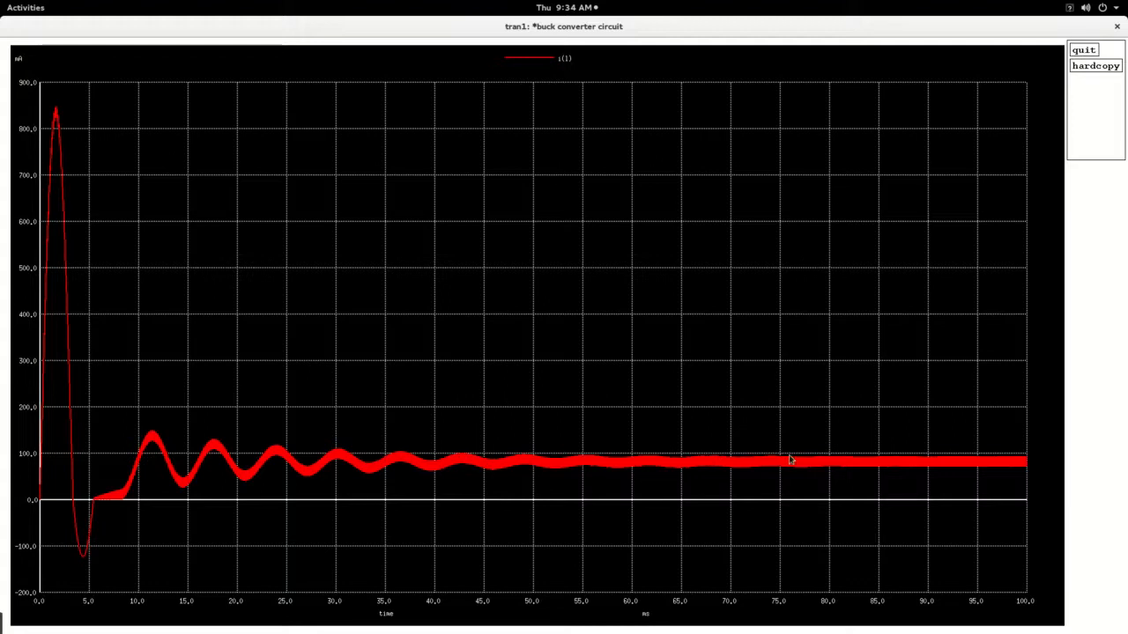
mouse_move(790, 455)
left_mouse_down()
mouse_move(811, 475)
mouse_move(803, 507)
left_mouse_up()
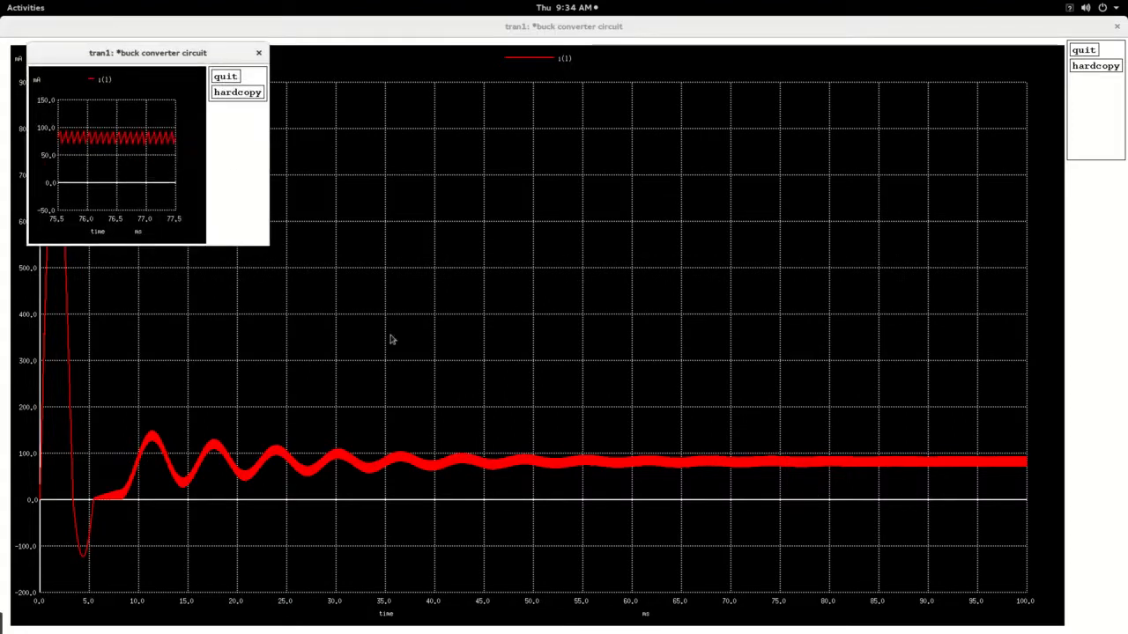
double_click(187, 54)
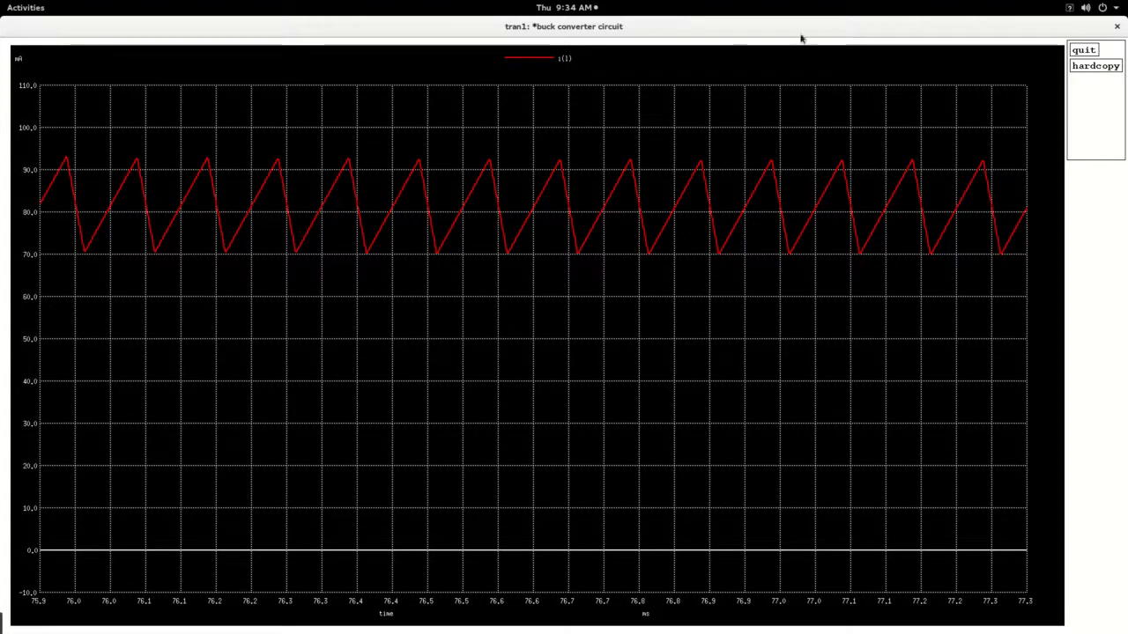
Close the zoomed and full inductor current plots and quit ngspice.
left_click(1116, 29)
left_click(1117, 26)
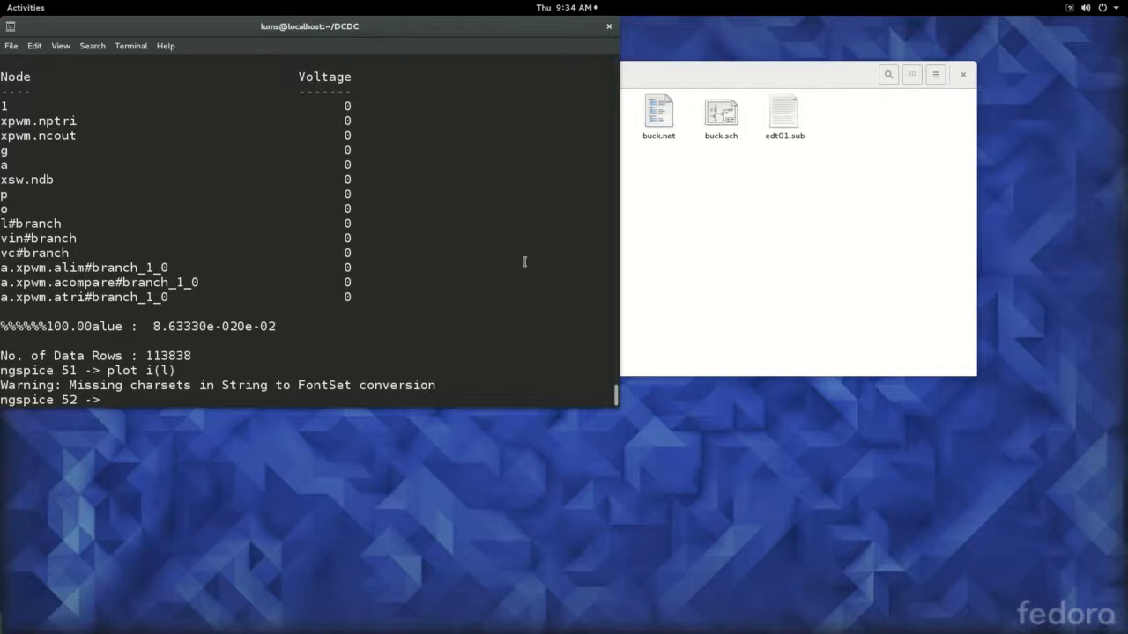
type("quit")
key("Return")
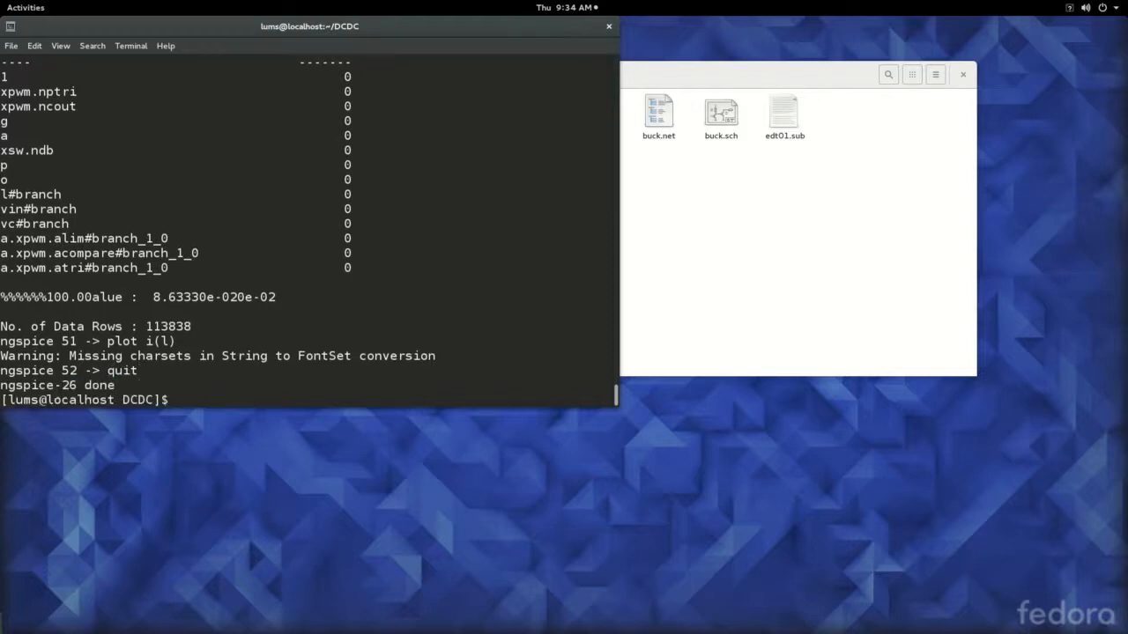